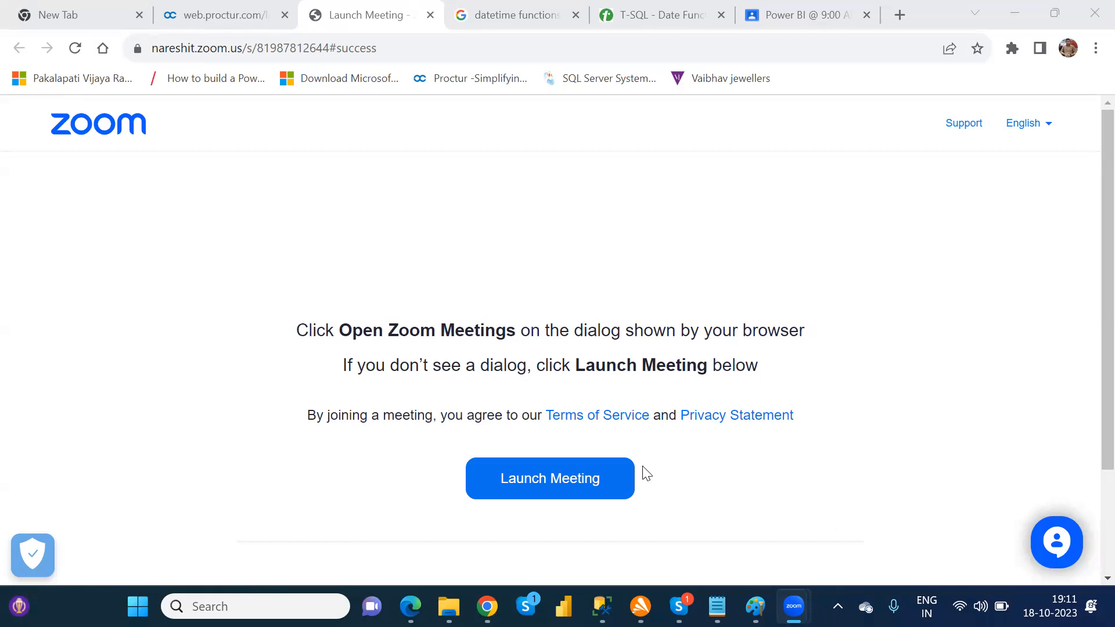
# Step: Open an incognito browser window and go to the Power Apps Create page suggested for "po"
pyautogui.moveTo(487, 607)
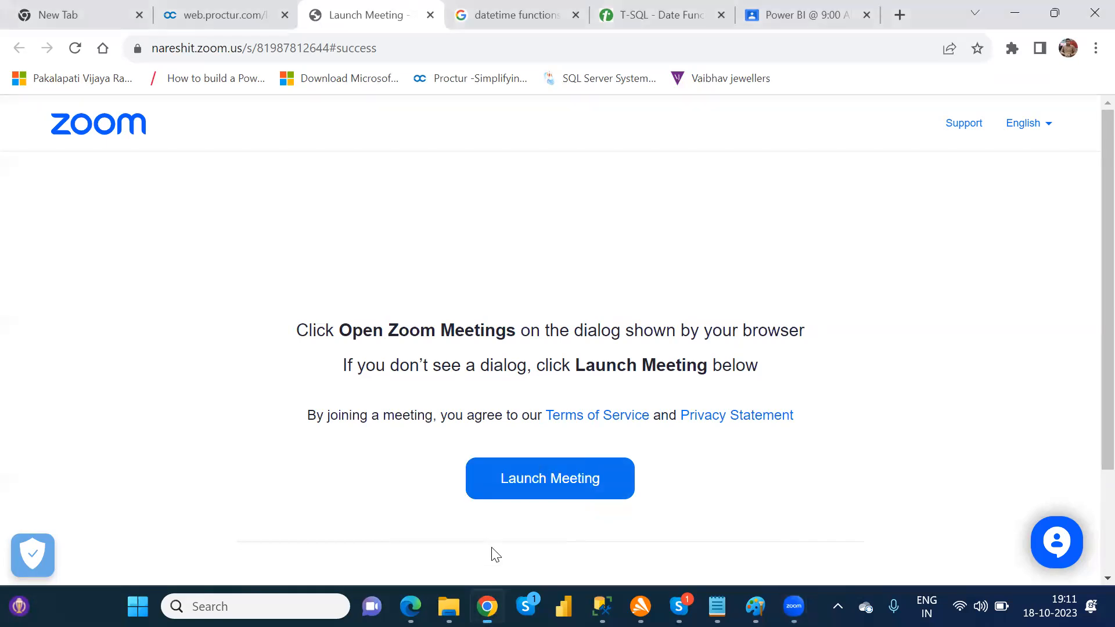
pyautogui.click(1088, 42)
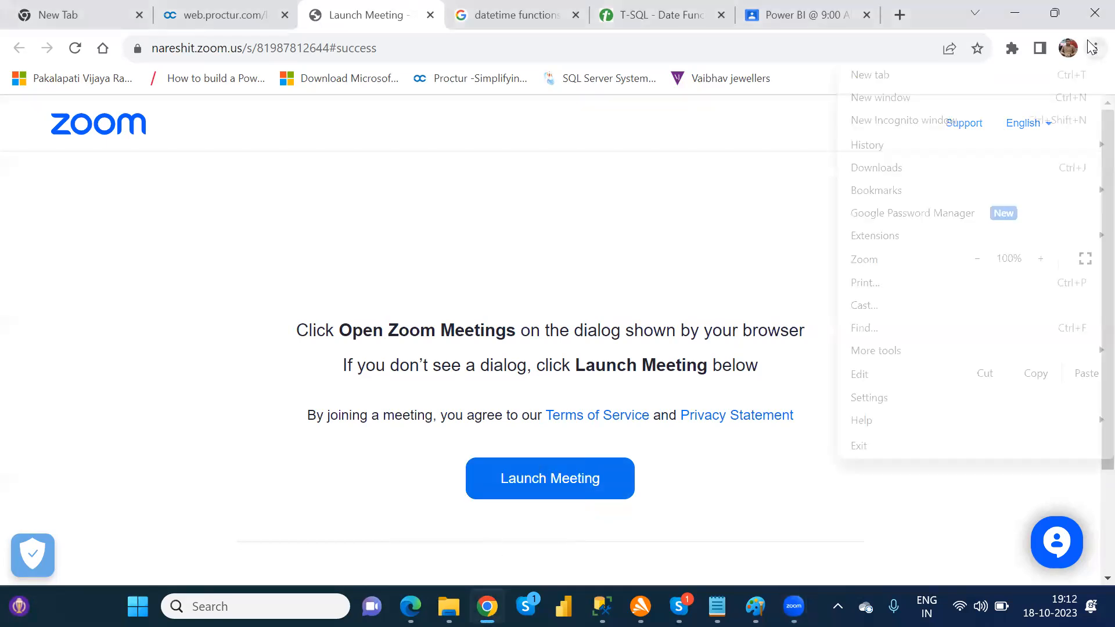
pyautogui.click(958, 129)
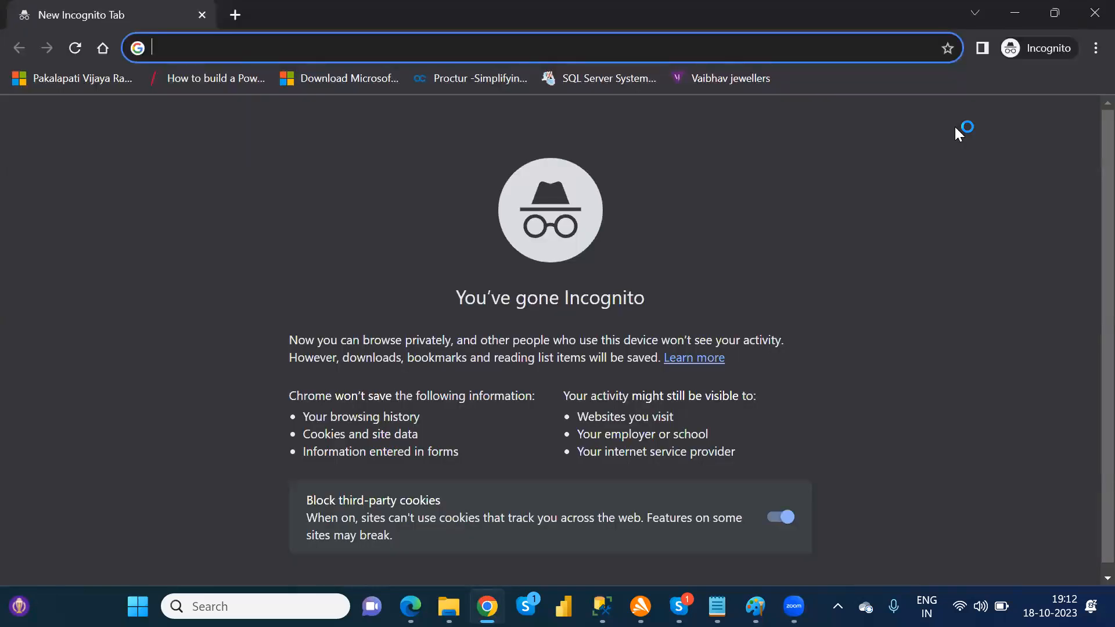
pyautogui.write('po')
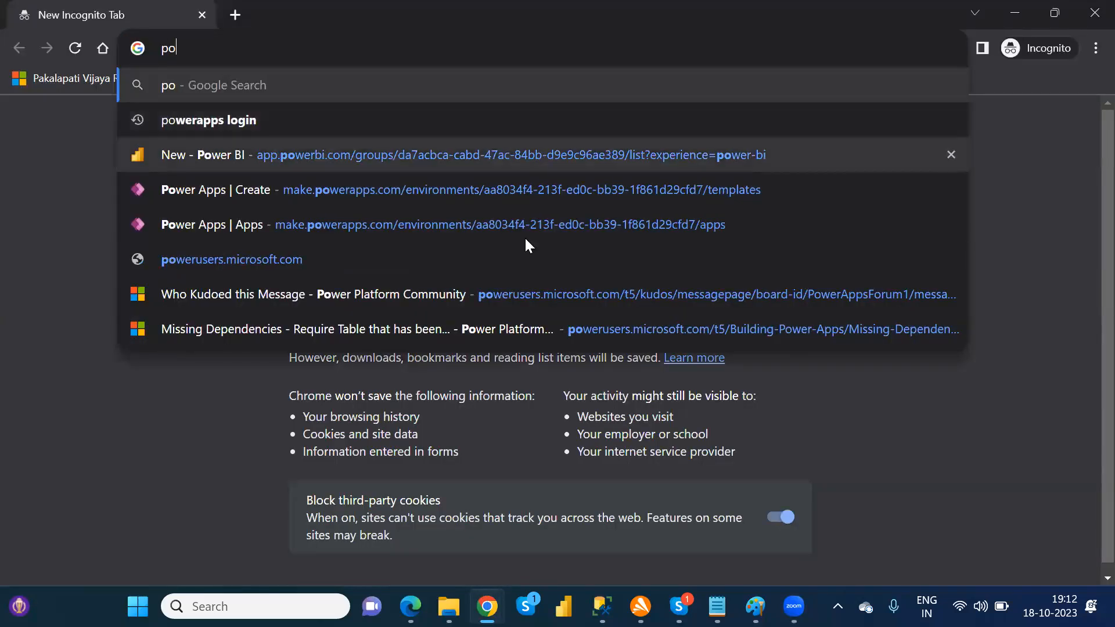
pyautogui.click(283, 191)
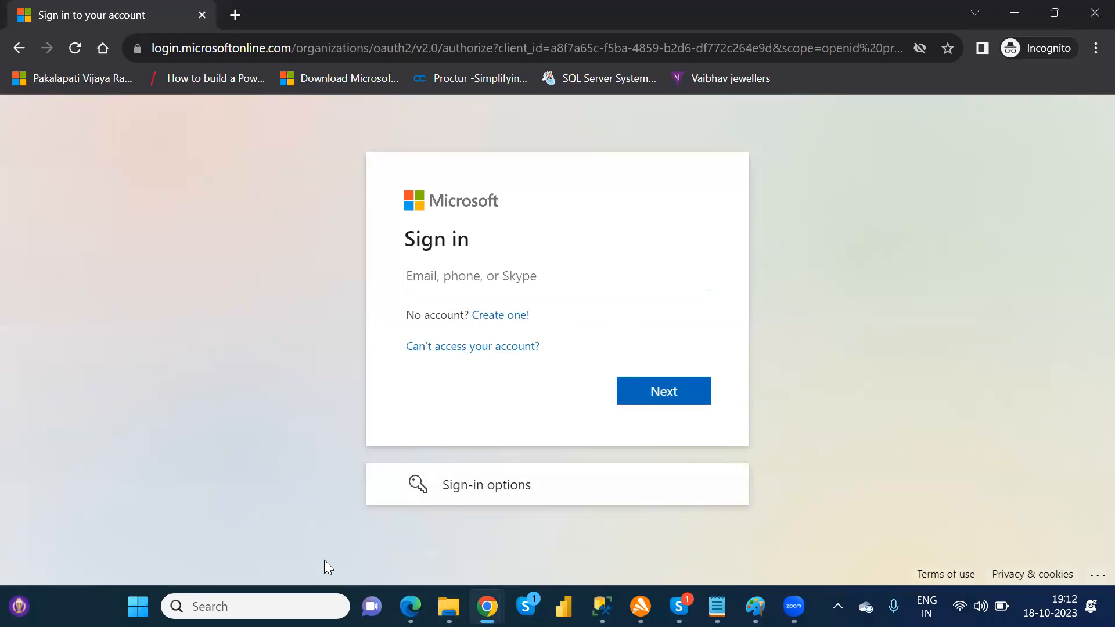
# Step: Open Sticky Notes and copy the Power Apps account's e-mail address from the note with the login details
pyautogui.press('super')
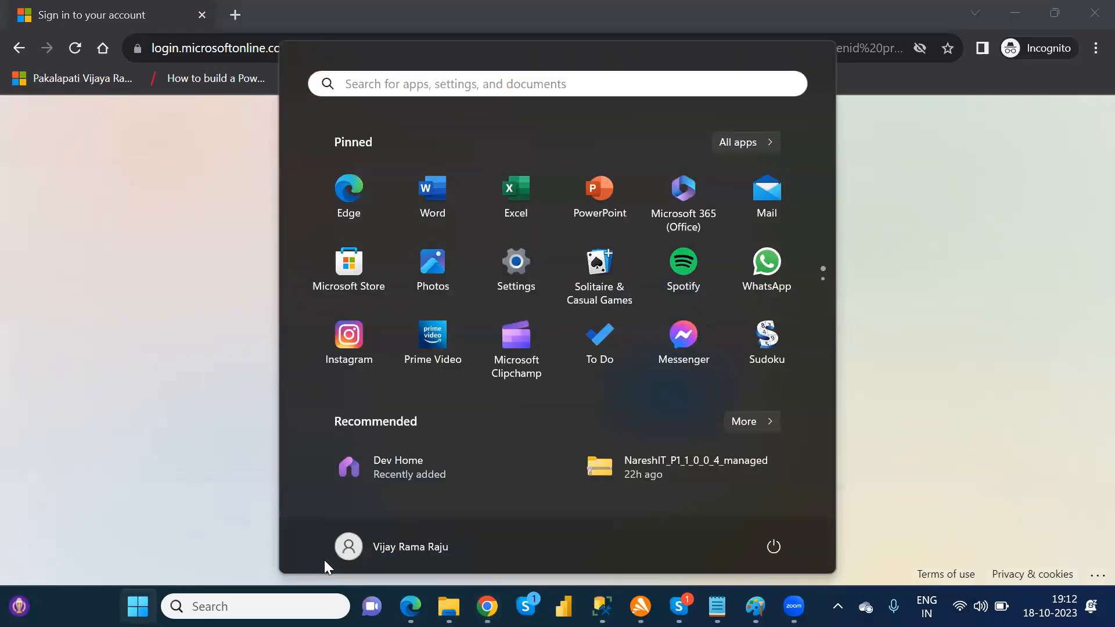
pyautogui.write('stic')
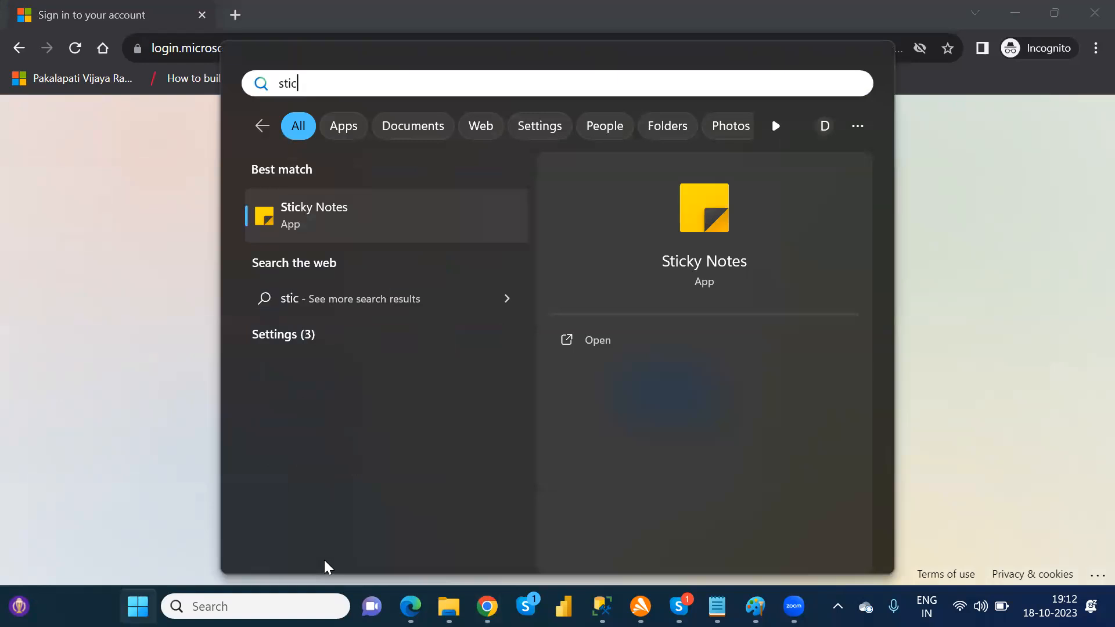
pyautogui.press('Return')
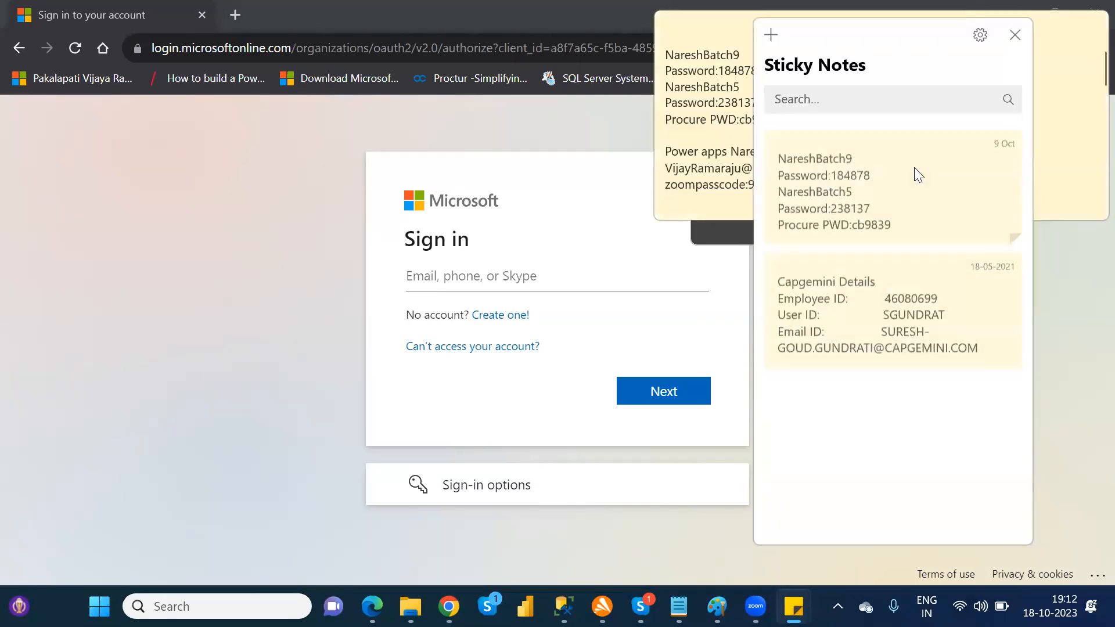
pyautogui.click(912, 168)
pyautogui.moveTo(914, 168); pyautogui.dragTo(666, 164)
pyautogui.hotkey('ctrl', 'x')
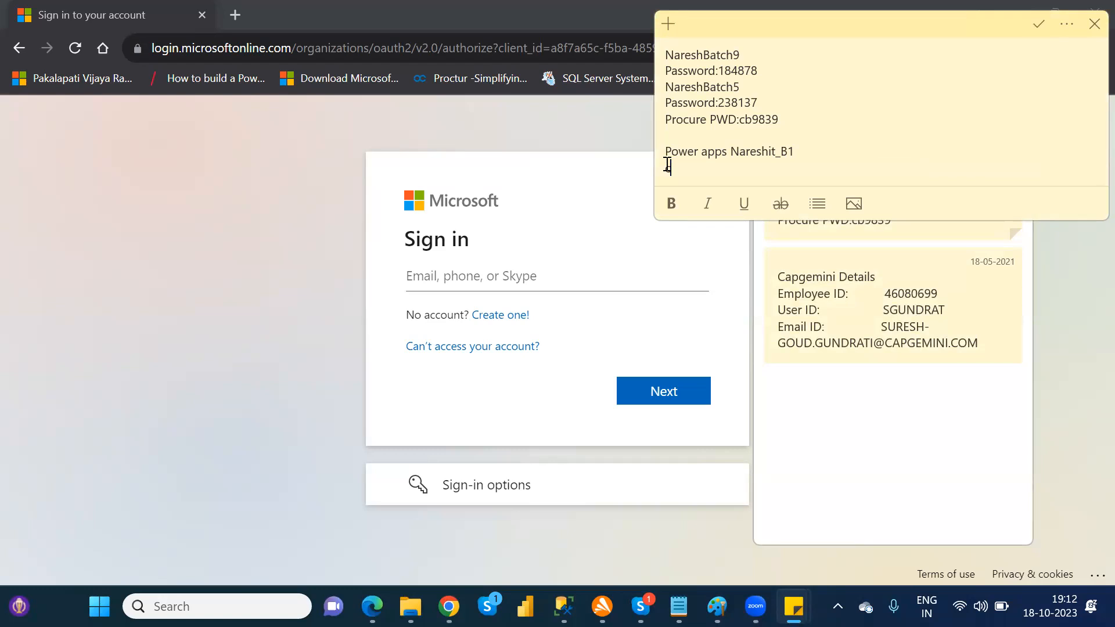
pyautogui.hotkey('ctrl', 'z')
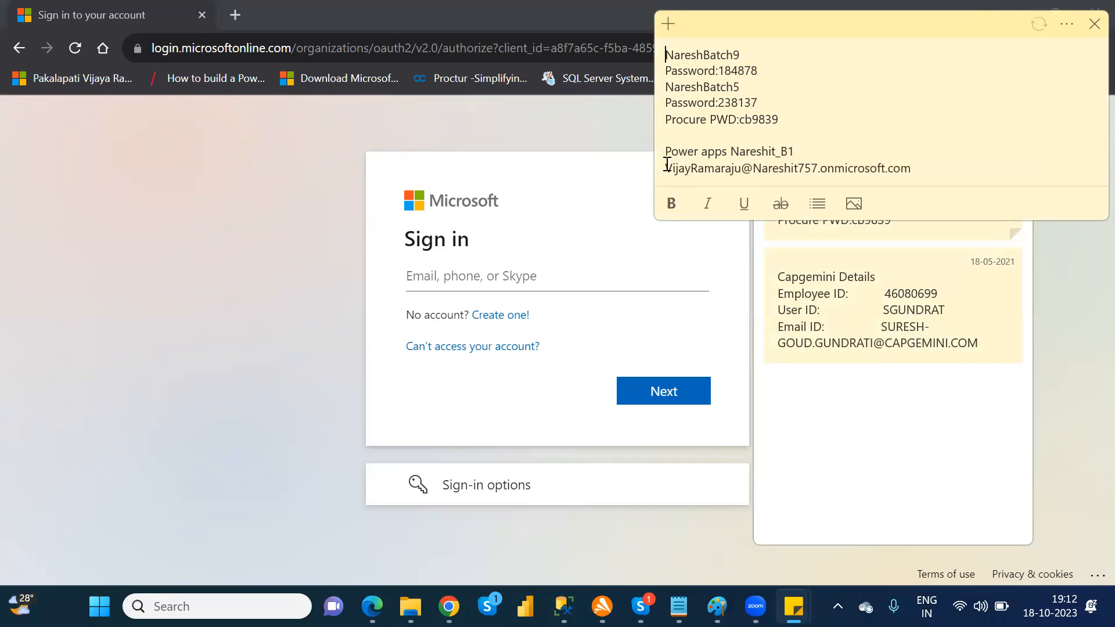
pyautogui.moveTo(918, 168); pyautogui.dragTo(665, 169)
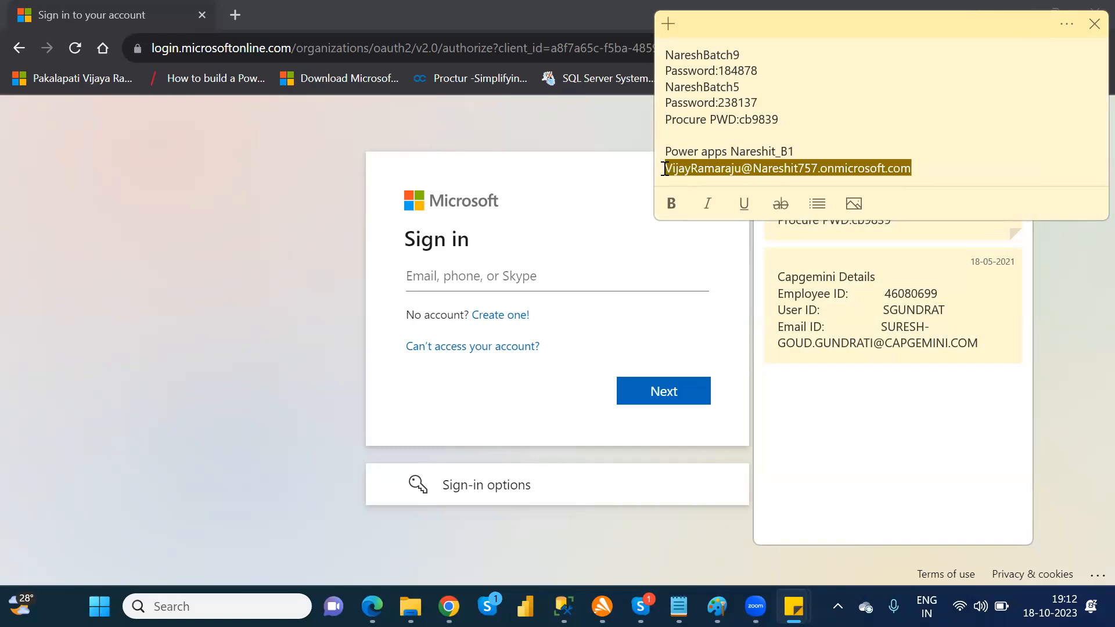
# Step: Sign in to Microsoft with the copied e-mail address and the account password, and choose to stay signed in
pyautogui.click(487, 275)
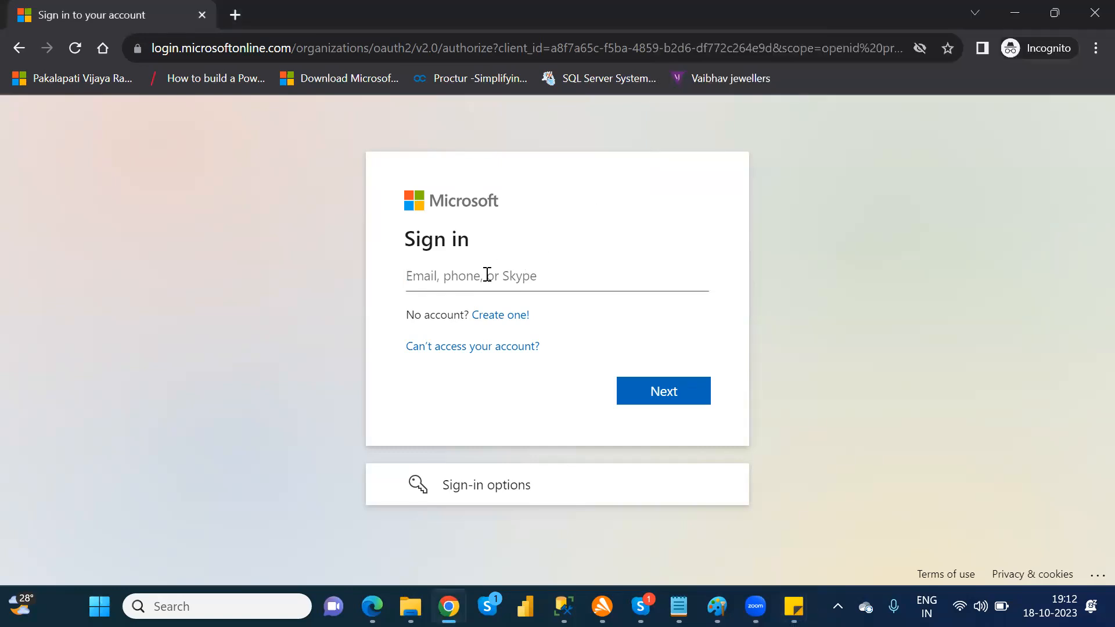
pyautogui.hotkey('ctrl', 'v')
pyautogui.click(673, 398)
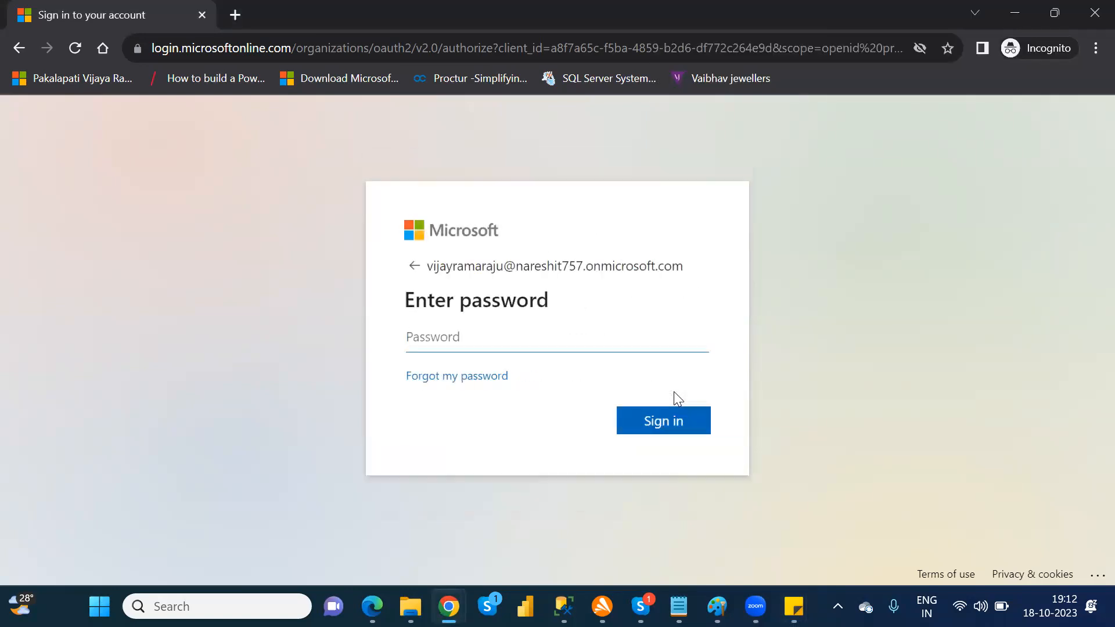
pyautogui.write('************')
pyautogui.press('Return')
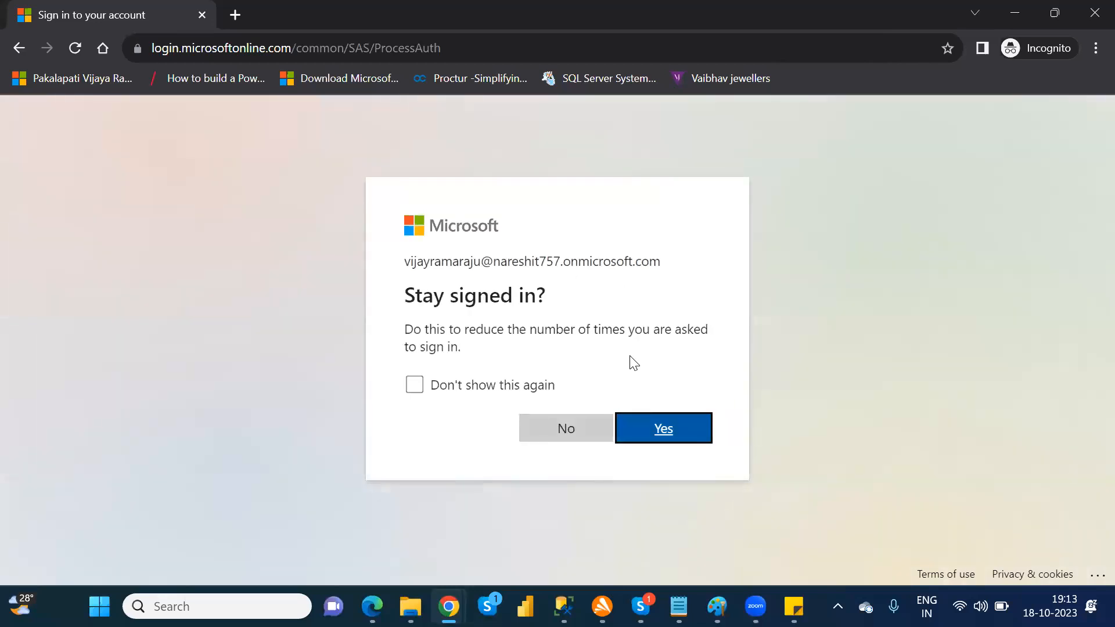
pyautogui.click(656, 428)
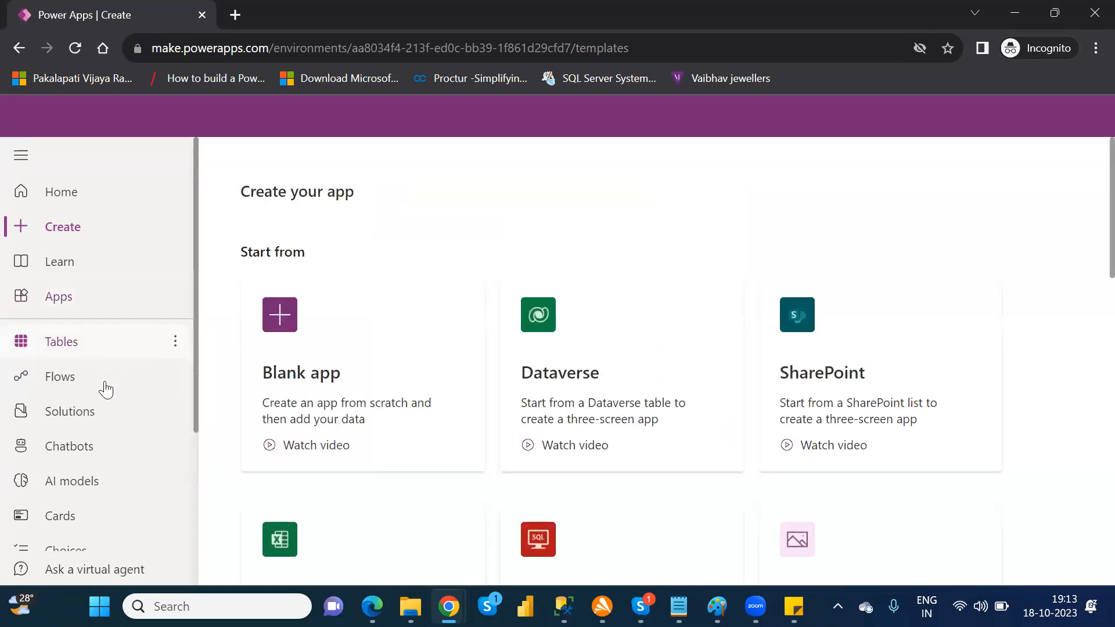
# Step: Open the environment's solutions, dismiss the publishers notice and delete the NareshIT_P1 solution
pyautogui.click(100, 416)
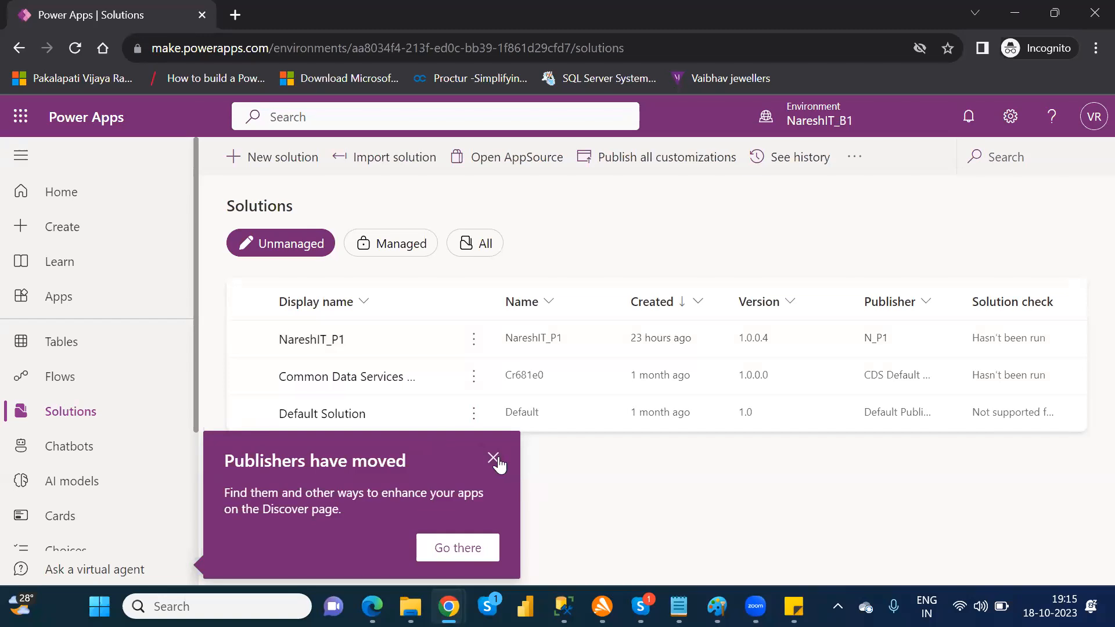
pyautogui.click(495, 460)
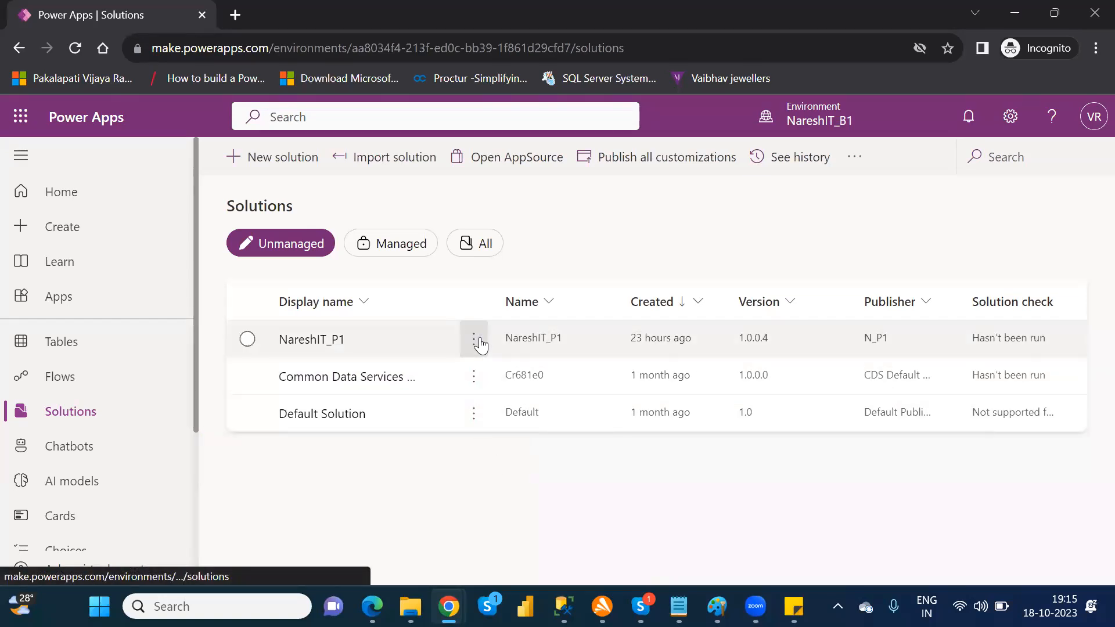
pyautogui.click(481, 343)
pyautogui.click(532, 316)
pyautogui.click(571, 410)
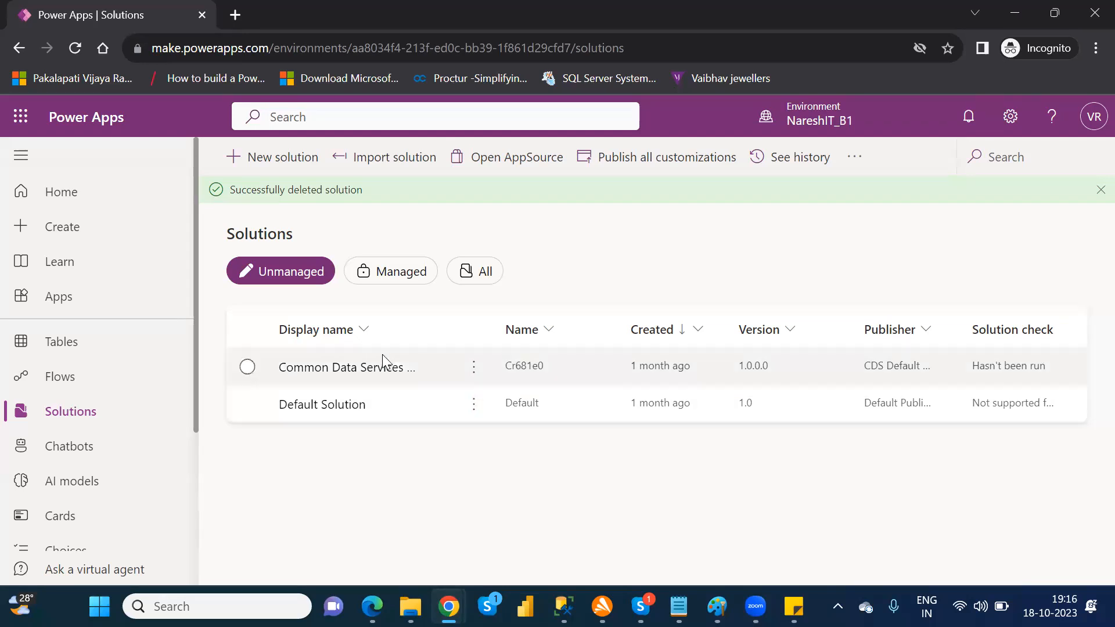
# Step: View the objects in the Common Data Services Default Solution and return to the solutions list
pyautogui.click(357, 368)
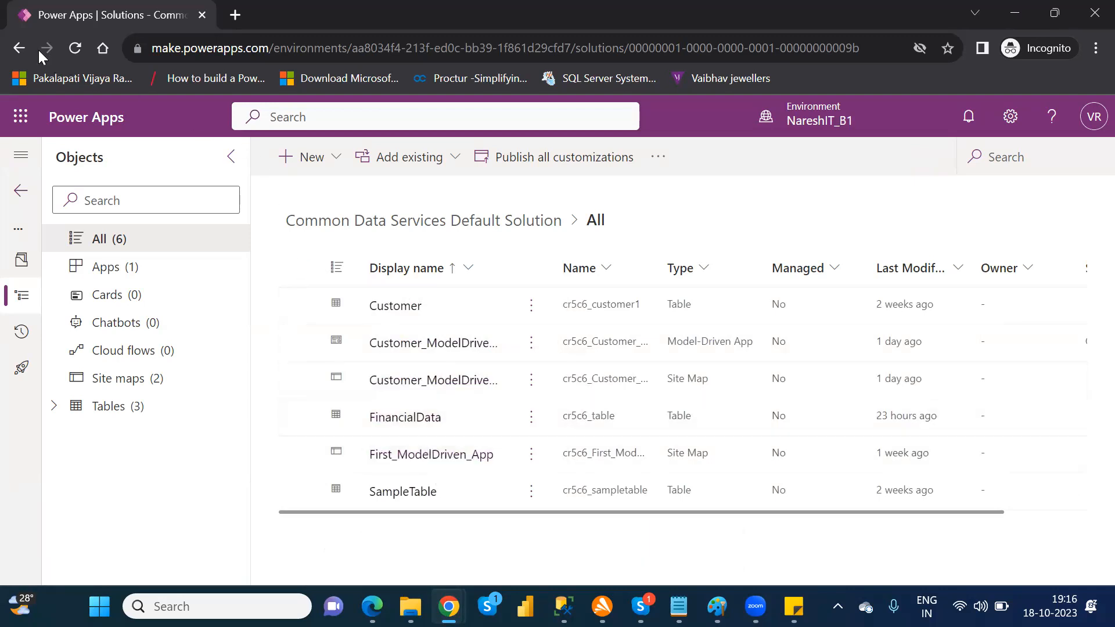
pyautogui.click(16, 51)
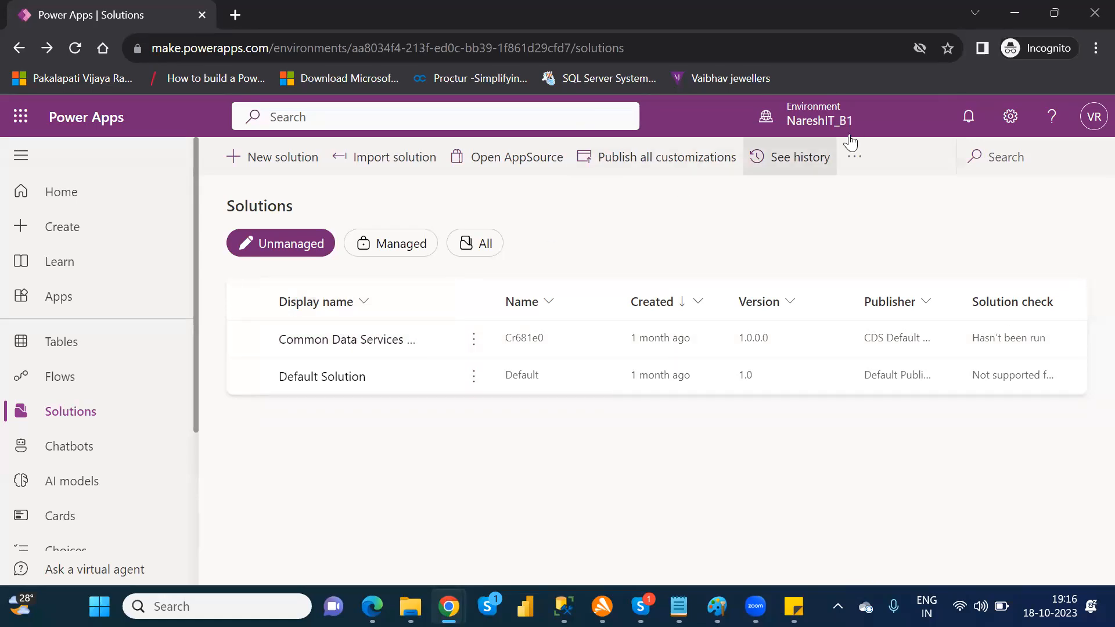
# Step: Check the solutions in the Nareshit (default) environment and switch back to the NareshIT_B1 environment
pyautogui.click(833, 121)
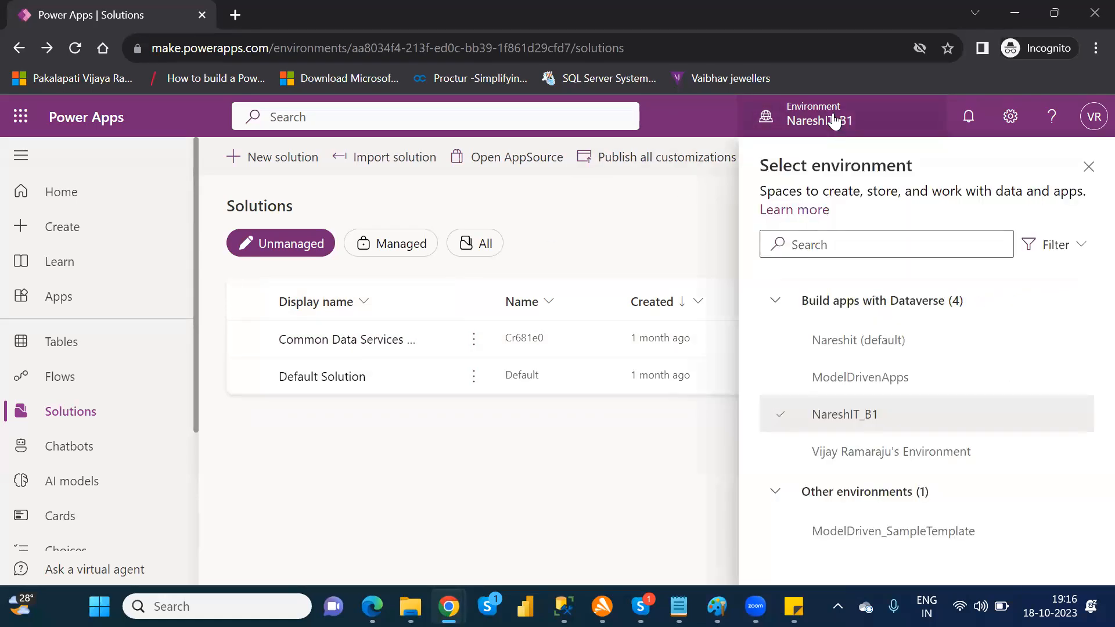
pyautogui.click(860, 348)
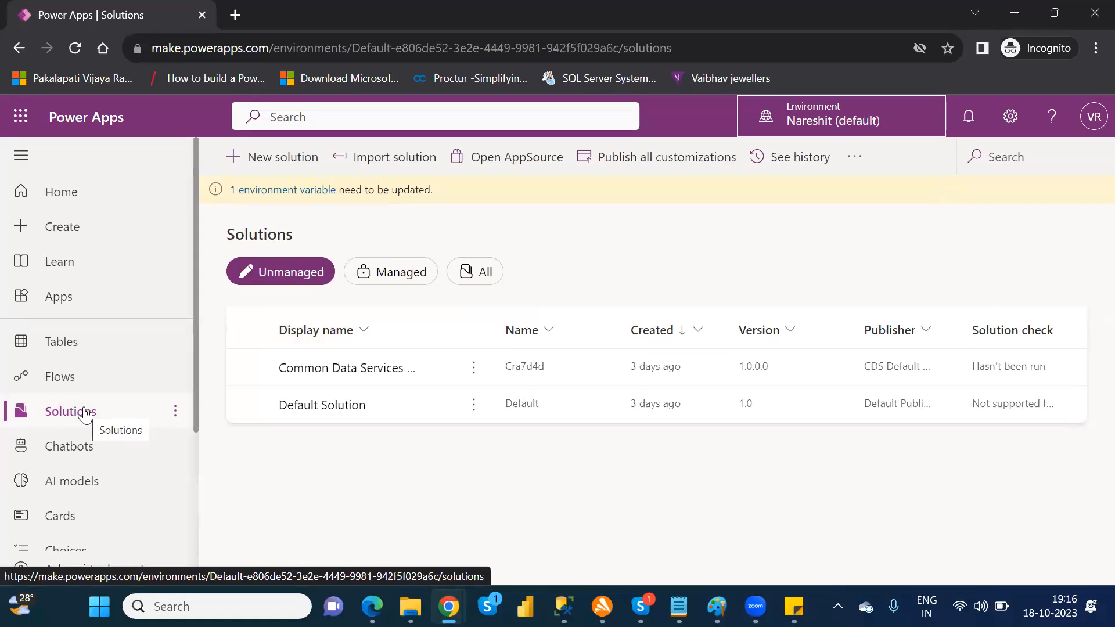
pyautogui.click(85, 413)
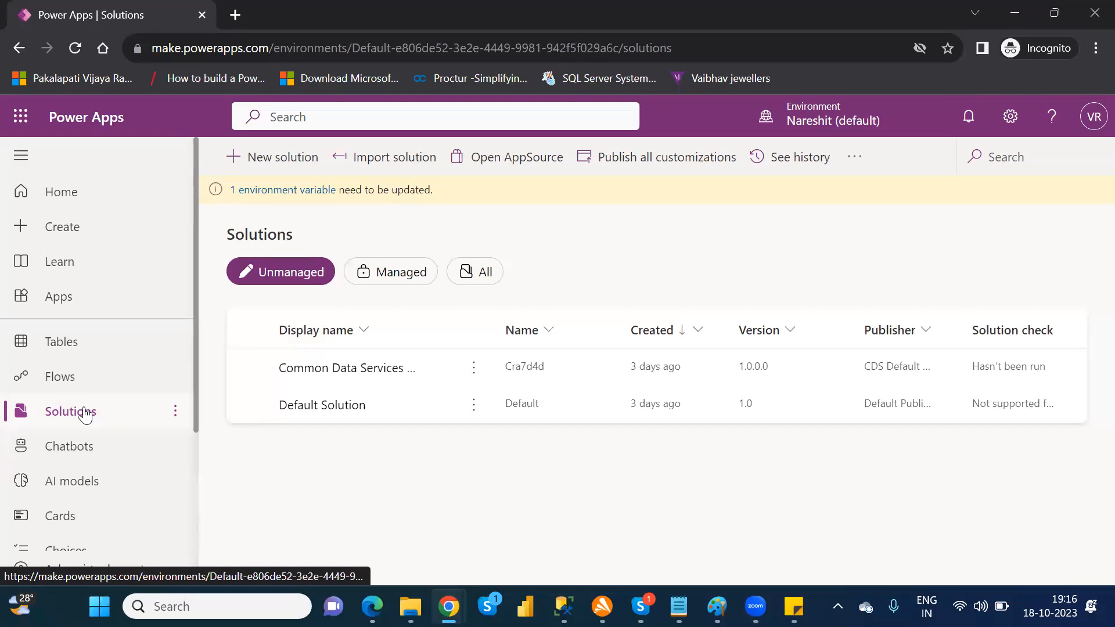
pyautogui.click(826, 120)
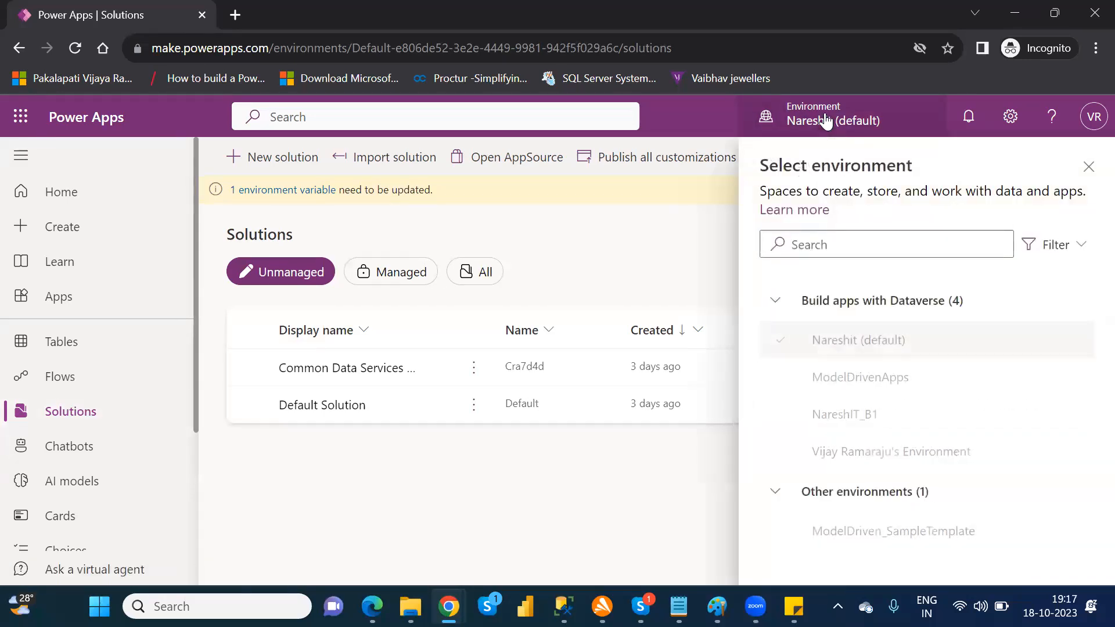
pyautogui.click(848, 414)
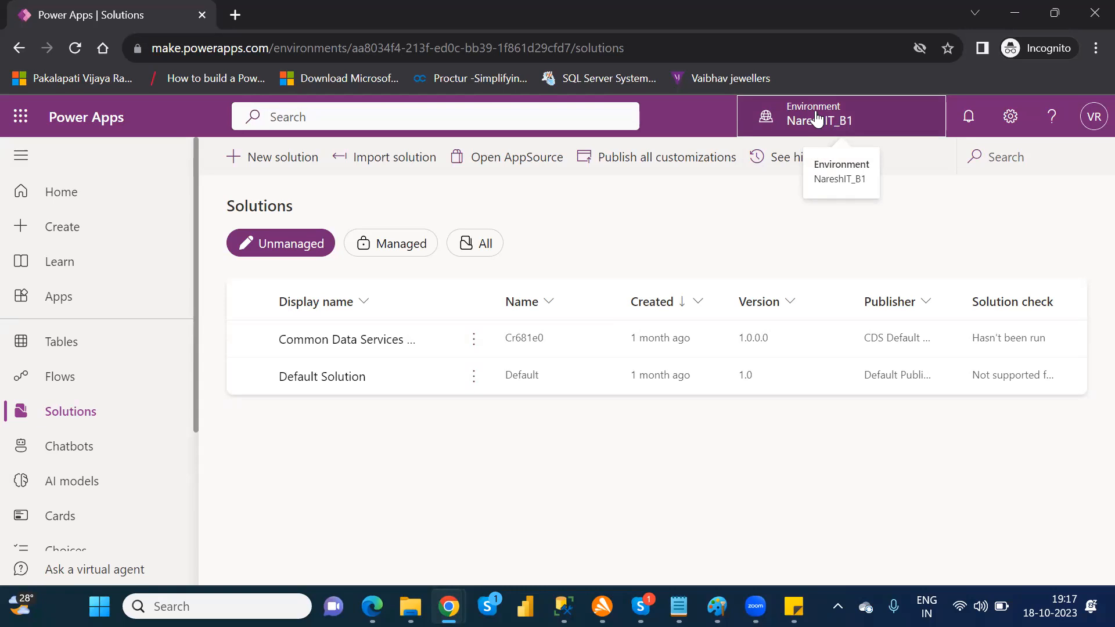
# Step: Start a new solution in the NareshIT_B1 environment with the display name NareshIT_P1
pyautogui.click(283, 165)
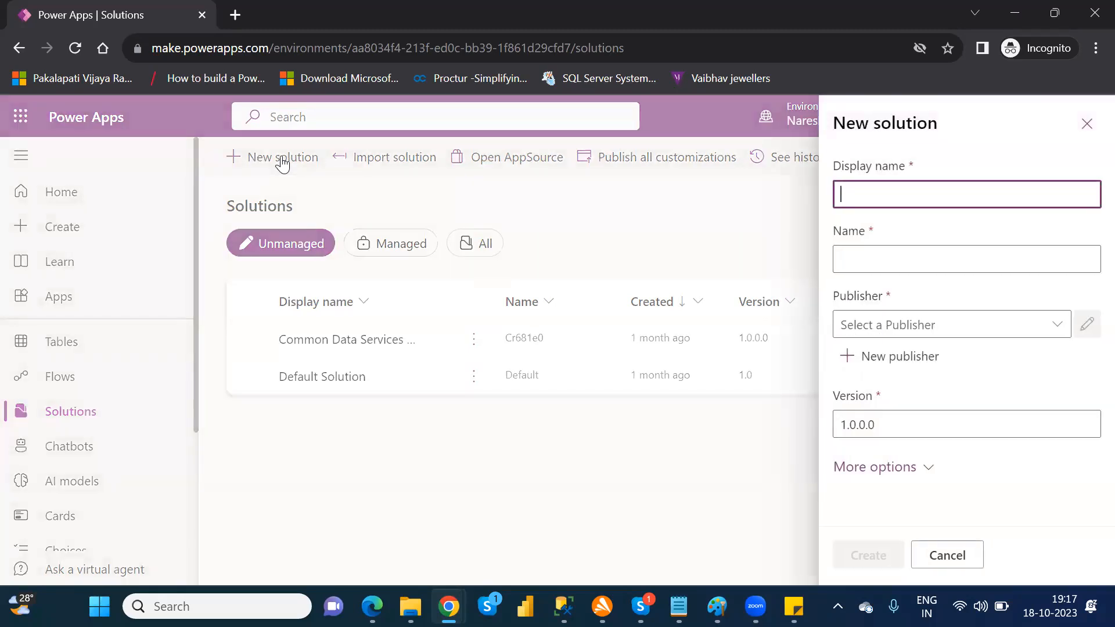
pyautogui.write('NareshIT_')
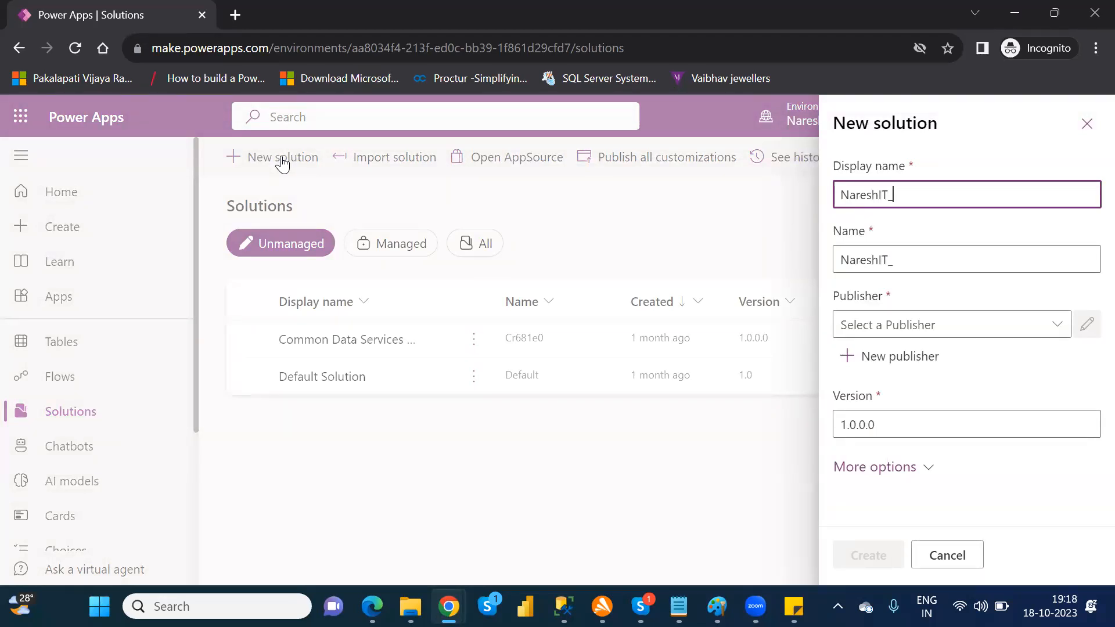
pyautogui.write('B')
pyautogui.press('BackSpace')
pyautogui.write('P')
pyautogui.write('2')
pyautogui.press('BackSpace')
pyautogui.write('1')
# Step: Examine the publishers available for the new solution and the blank form for adding a publisher
pyautogui.click(1058, 331)
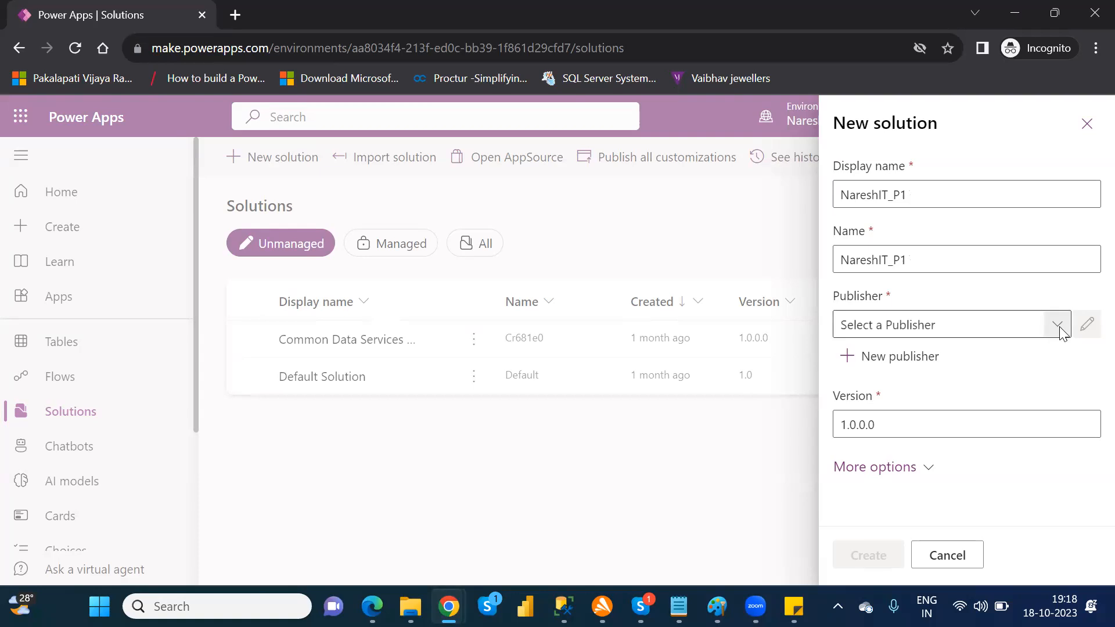
pyautogui.click(1058, 328)
pyautogui.click(1091, 378)
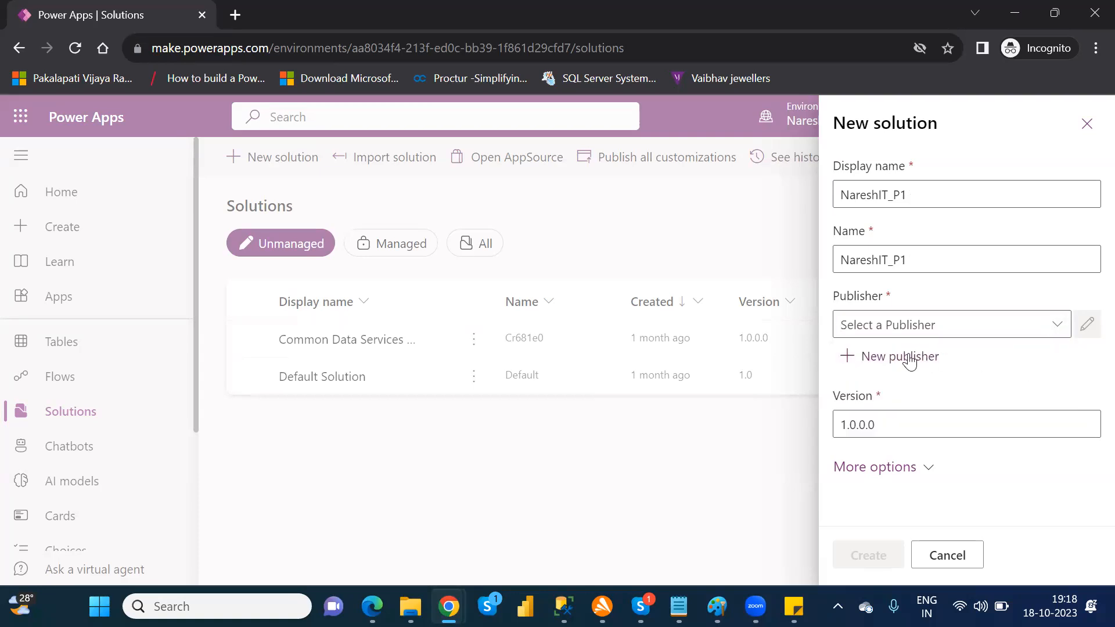
pyautogui.click(906, 357)
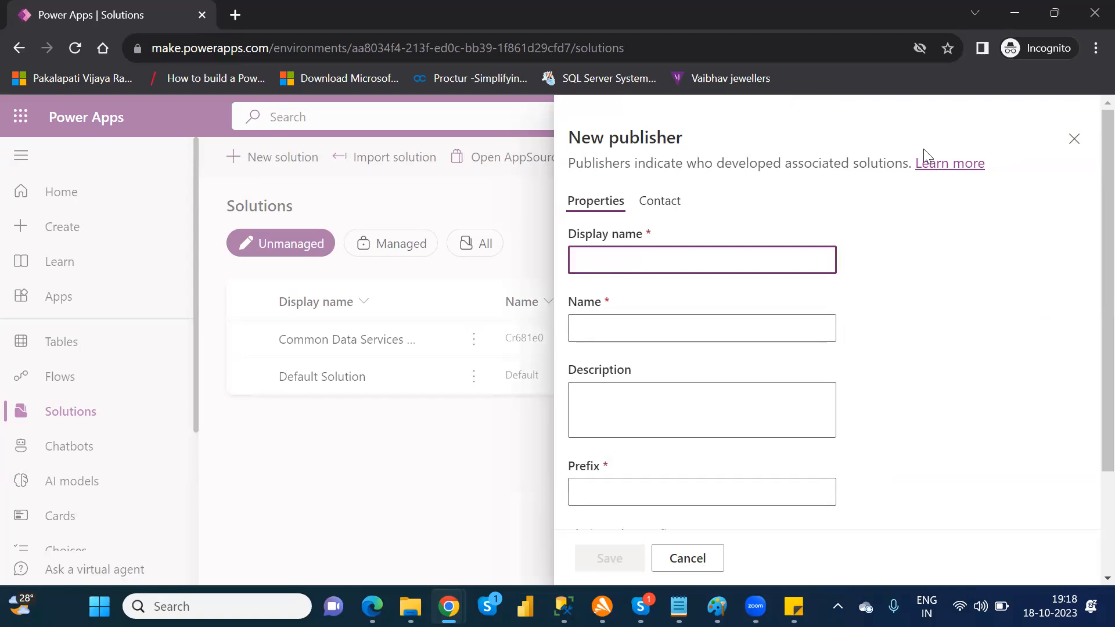
pyautogui.click(1071, 140)
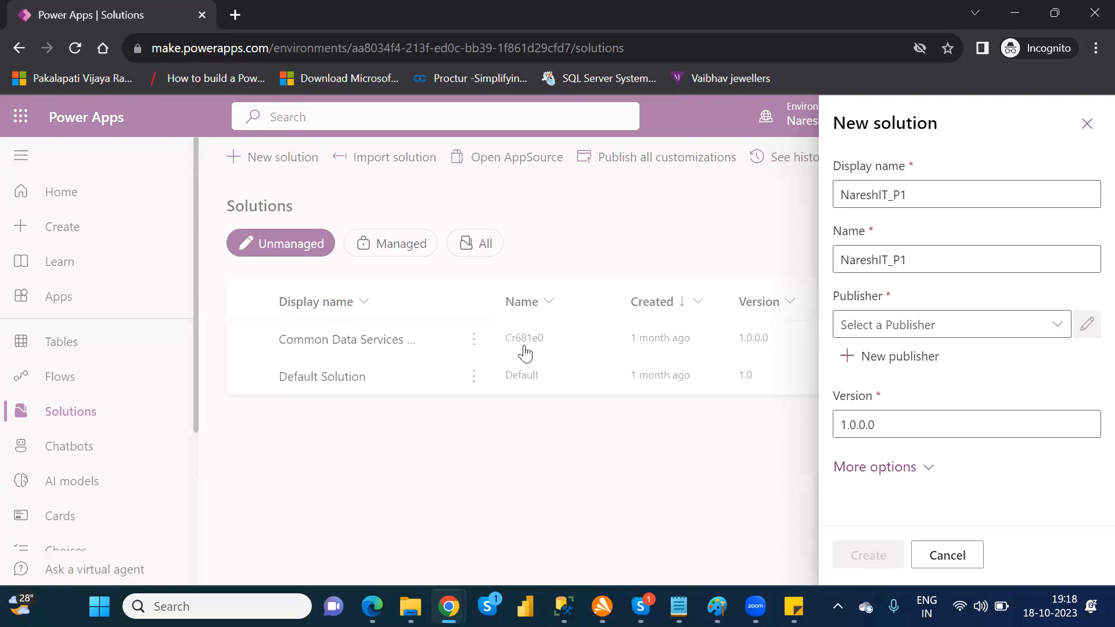
pyautogui.click(1065, 330)
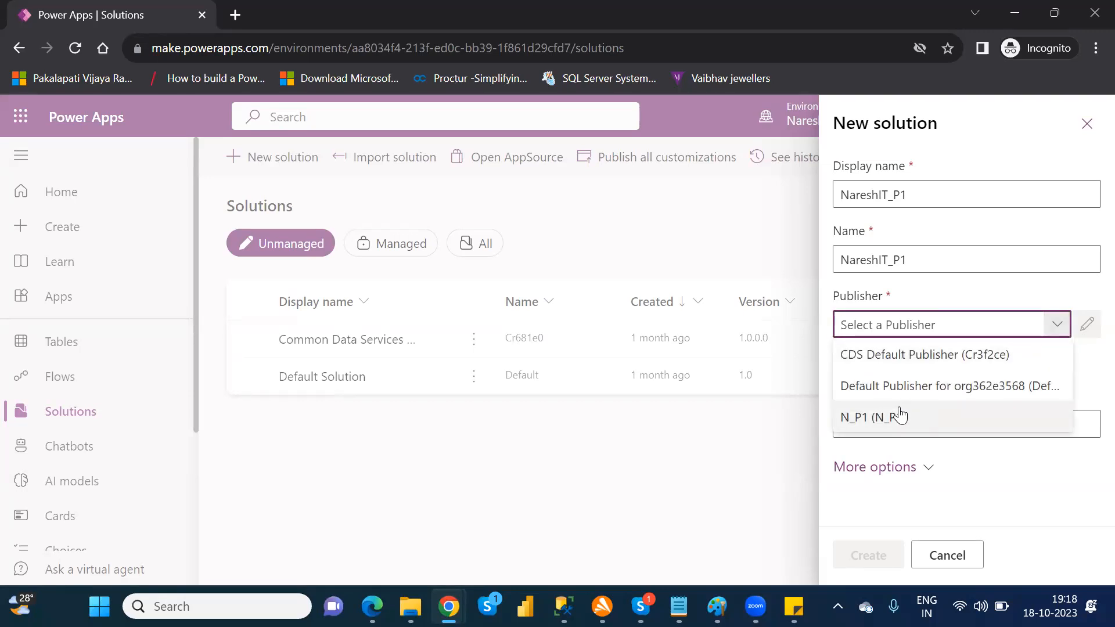
pyautogui.click(1081, 372)
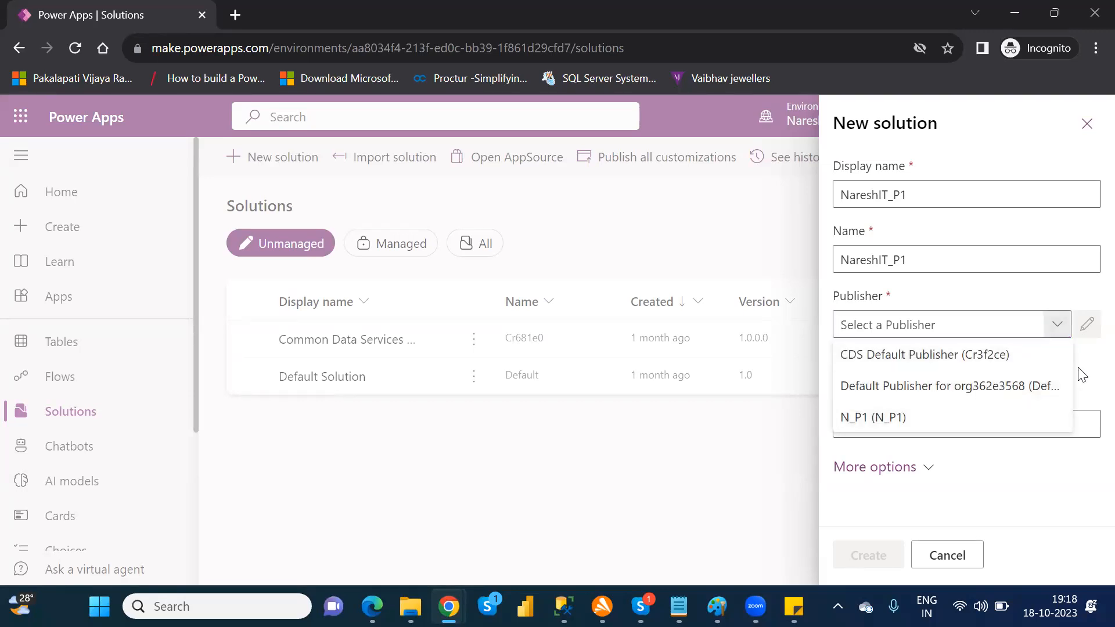
# Step: Start a new publisher for the solution with N_2 as both its display name and its name
pyautogui.click(884, 364)
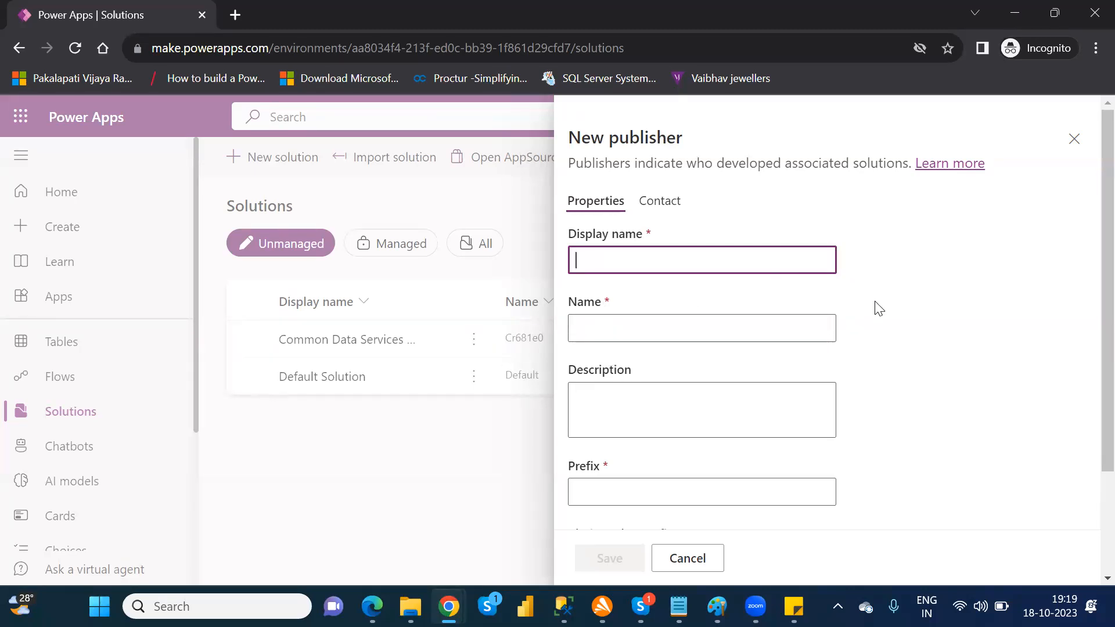
pyautogui.scroll(-3, 1089, 348)
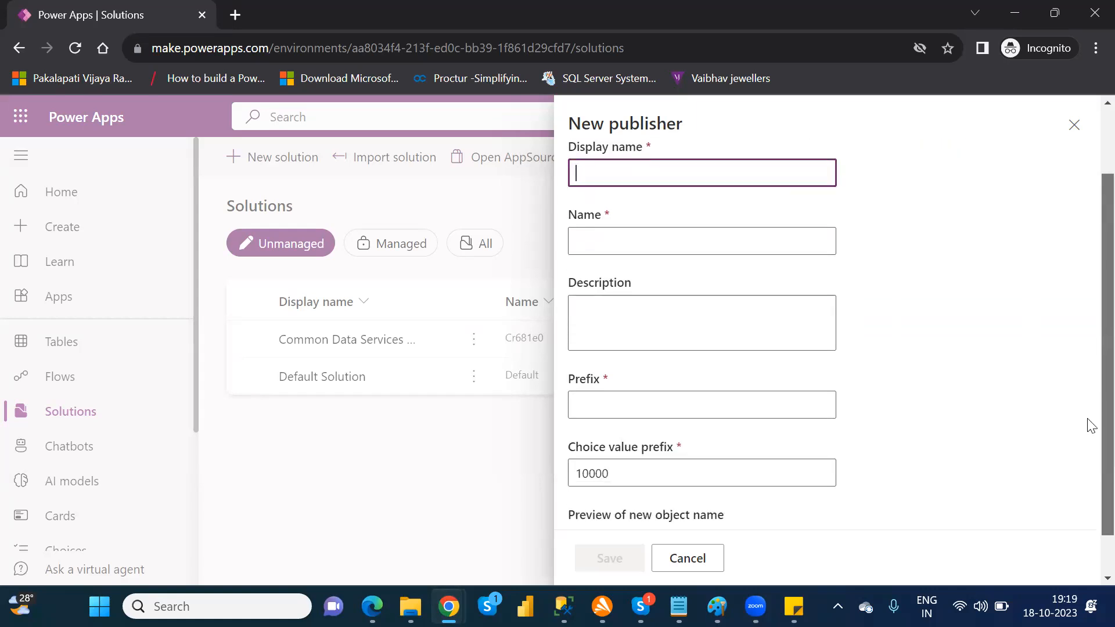
pyautogui.scroll(2, 1090, 401)
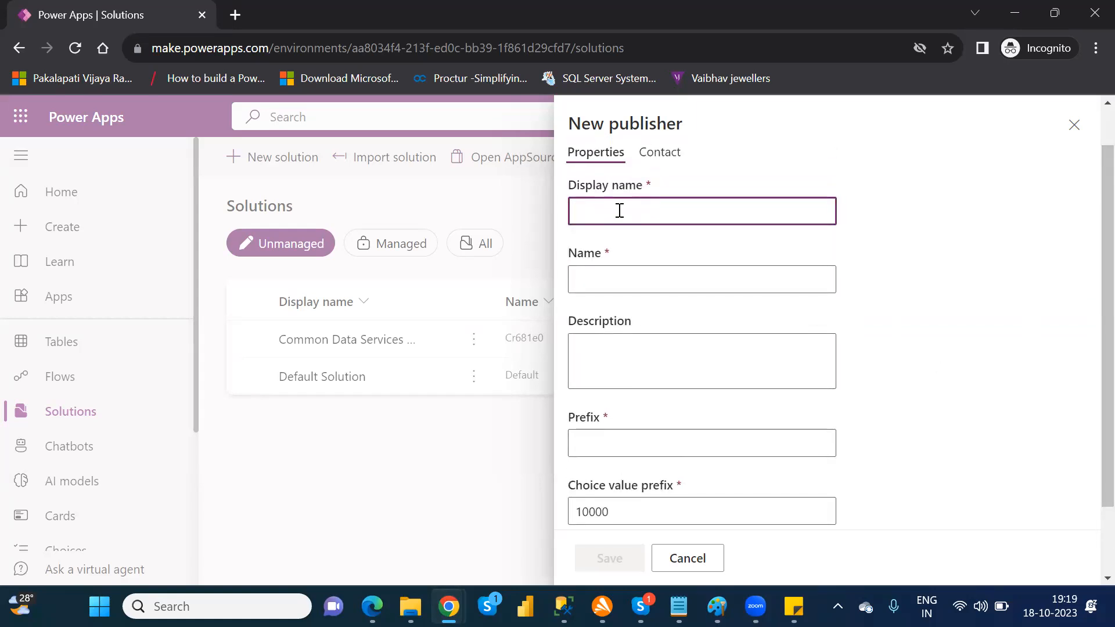
pyautogui.write('N_2')
pyautogui.doubleClick(617, 200)
pyautogui.hotkey('ctrl', 'c')
pyautogui.click(594, 289)
pyautogui.hotkey('ctrl', 'v')
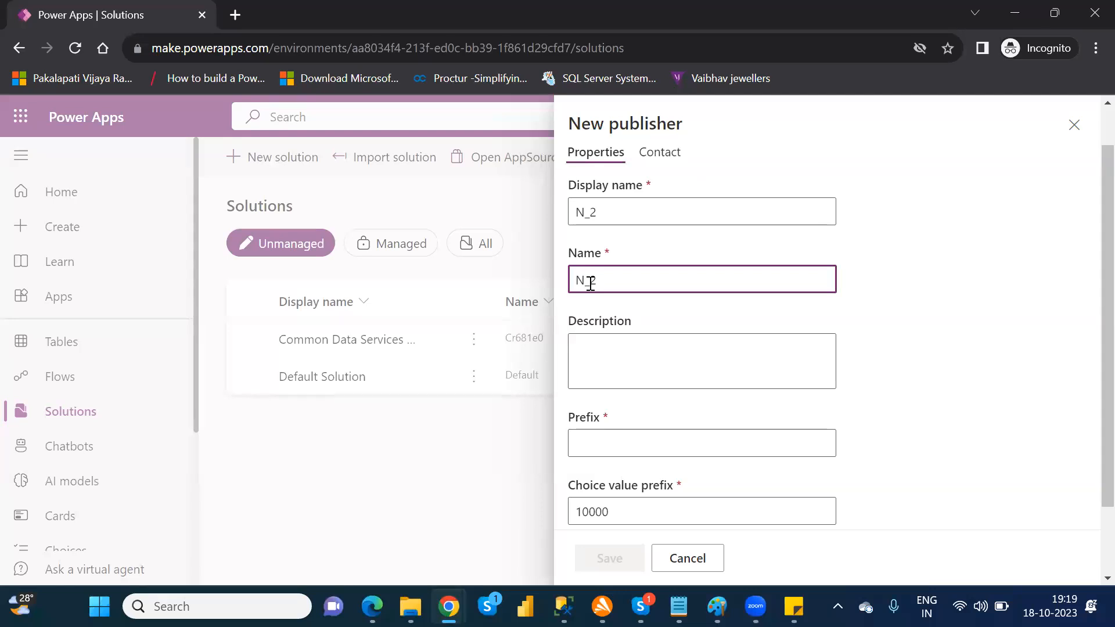
pyautogui.doubleClick(585, 209)
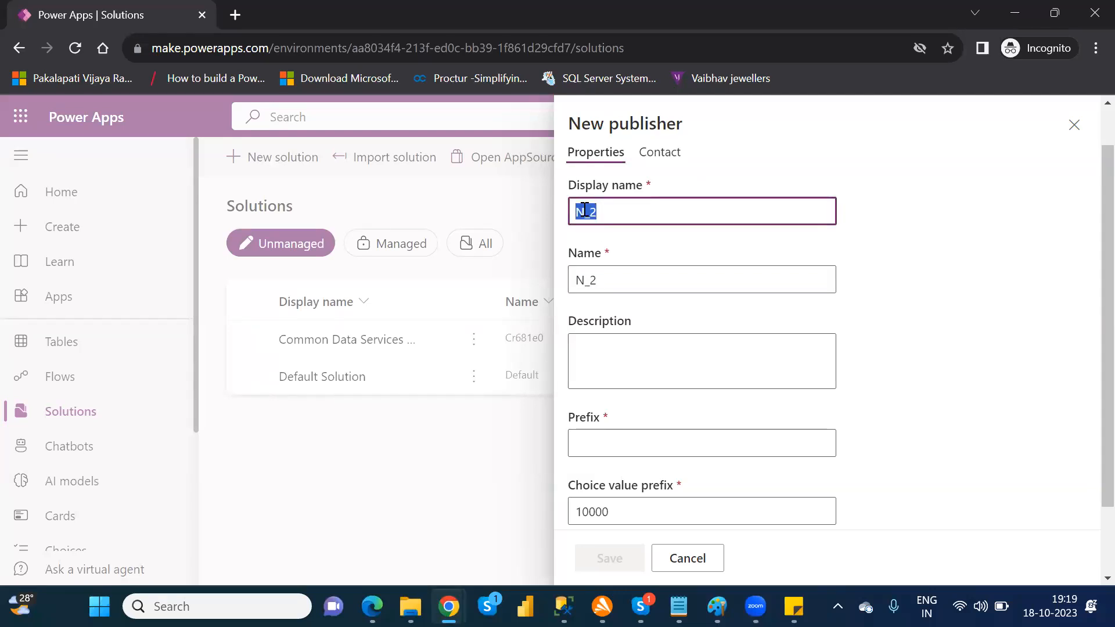
pyautogui.doubleClick(588, 281)
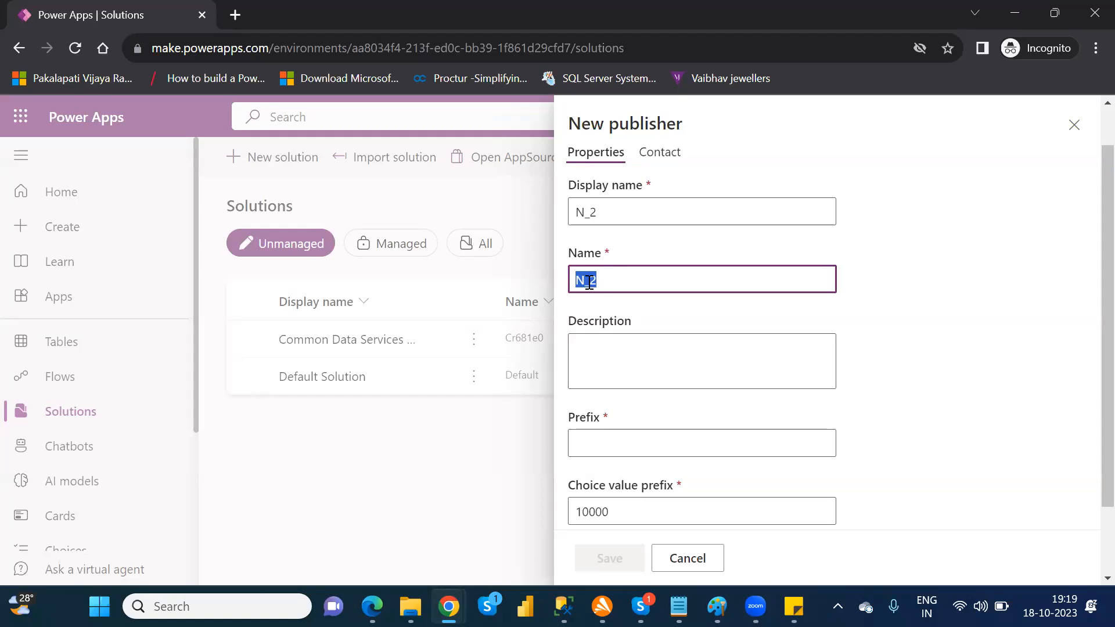
# Step: Set the publisher's prefix to nareshp1 and save the publisher
pyautogui.click(617, 448)
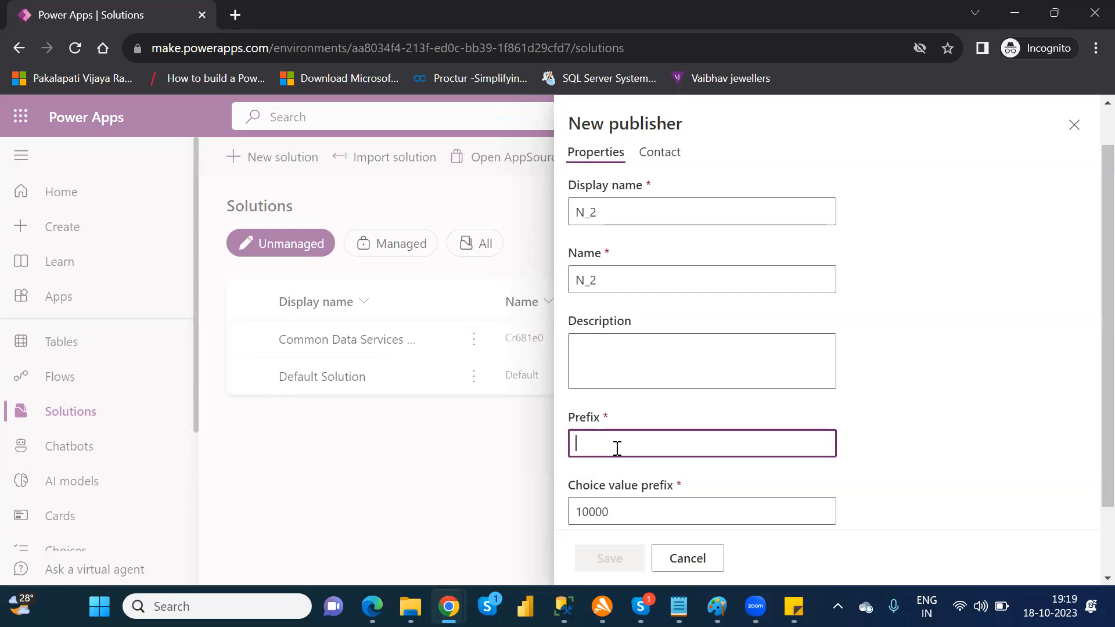
pyautogui.write('n')
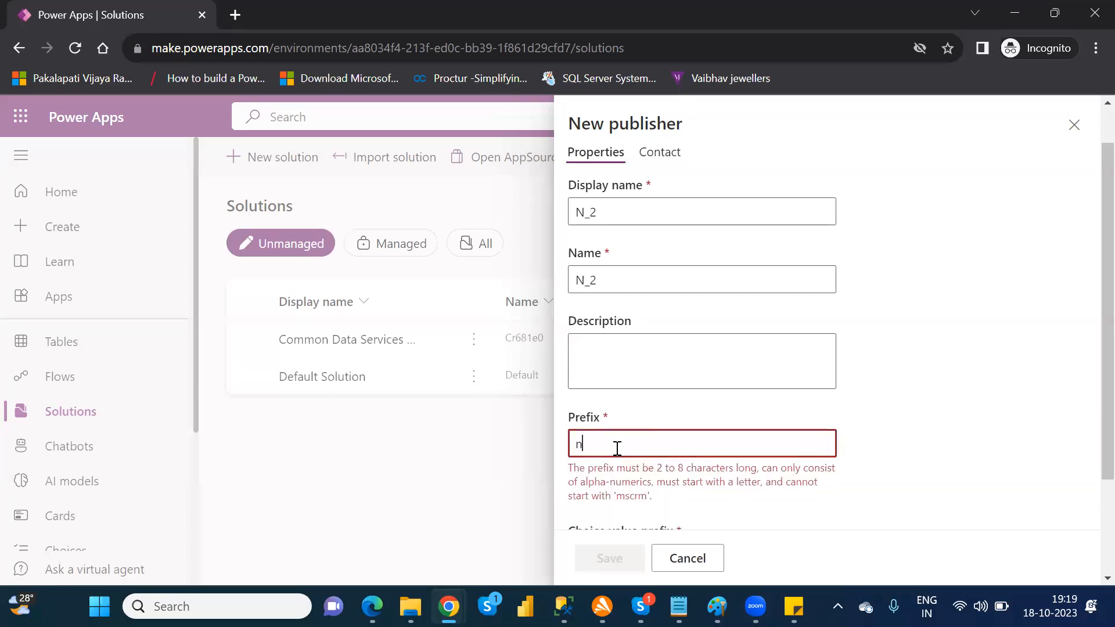
pyautogui.write('aresh')
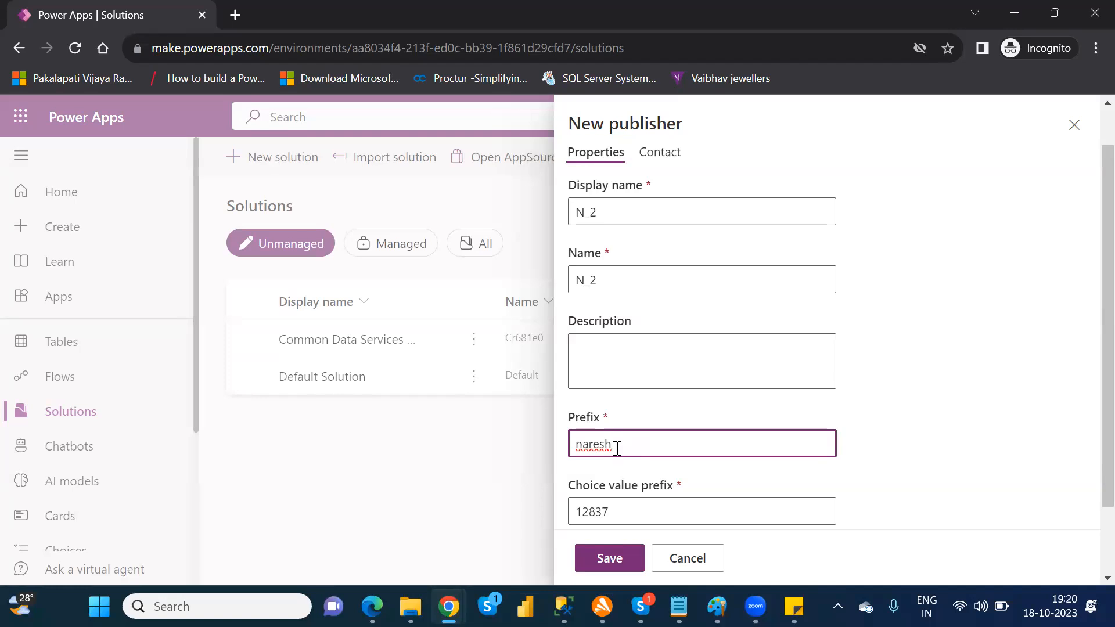
pyautogui.write('p1')
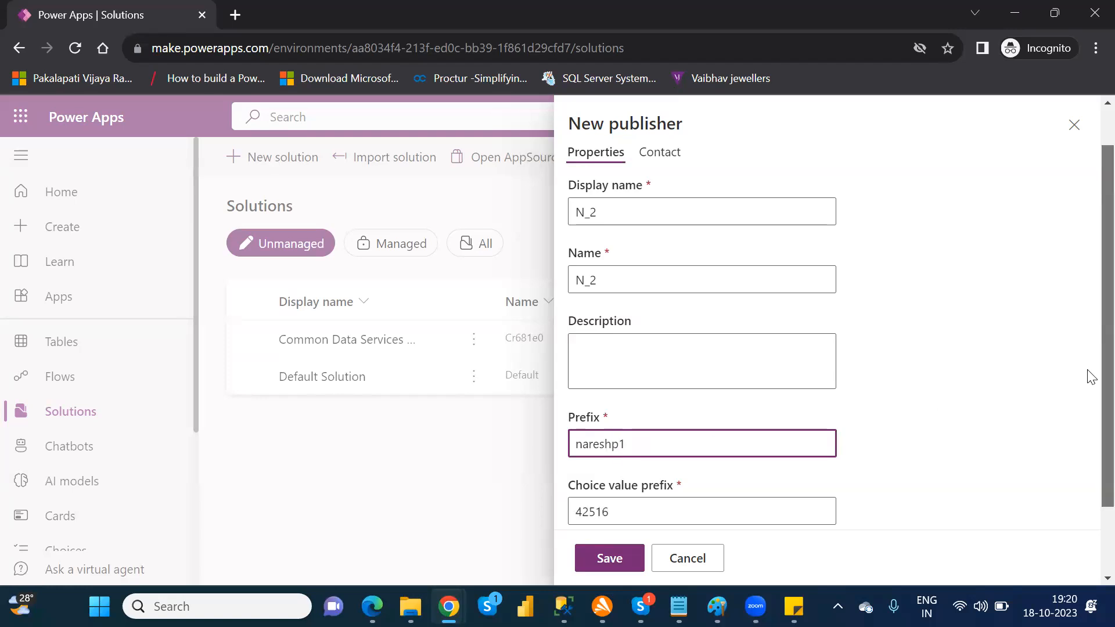
pyautogui.scroll(-2, 1089, 376)
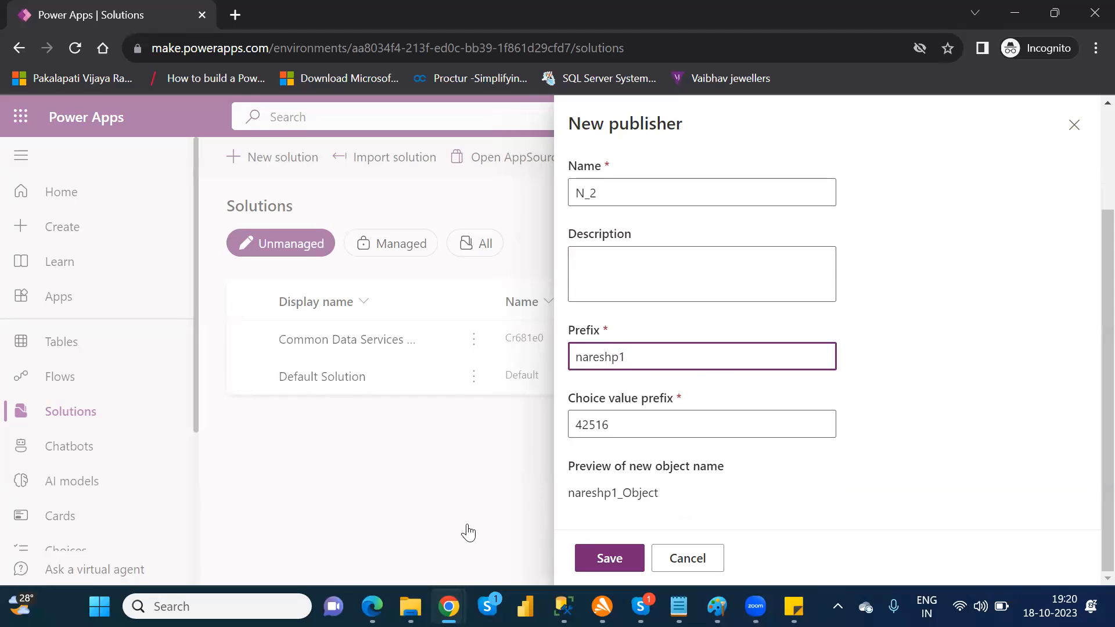
pyautogui.click(610, 561)
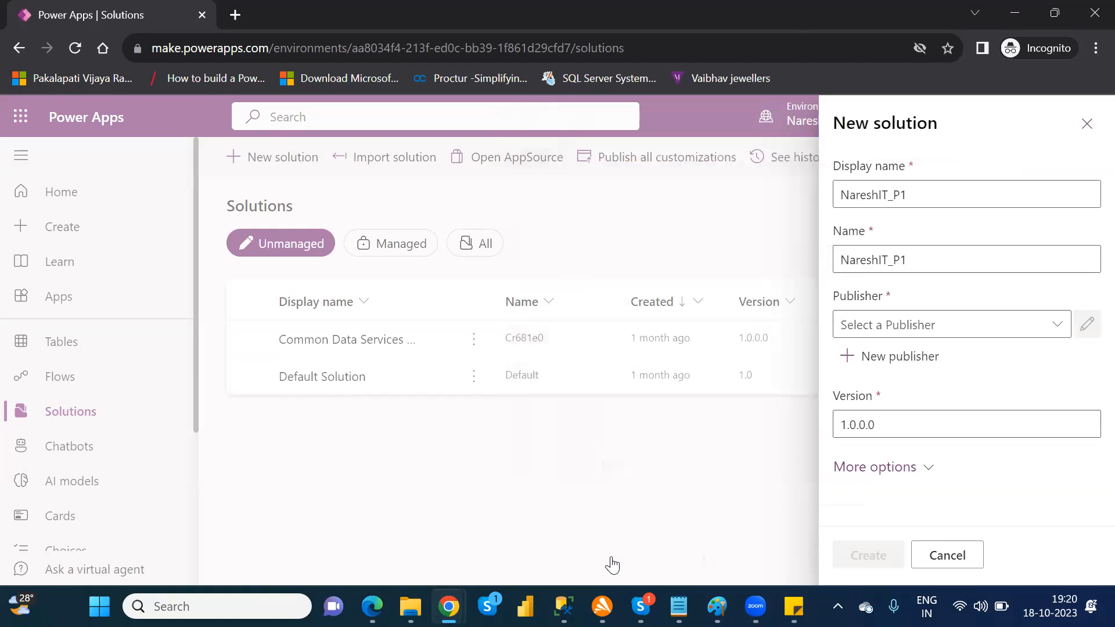
# Step: Assign the publisher N_2 to the NareshIT_P1 solution and create the solution
pyautogui.click(1058, 325)
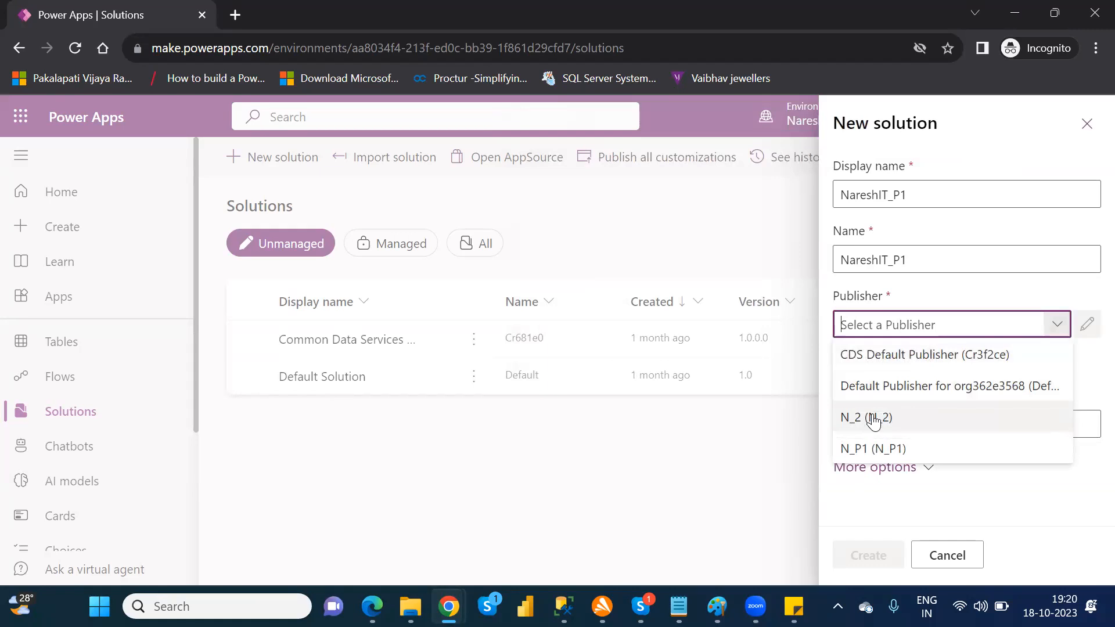
pyautogui.click(873, 418)
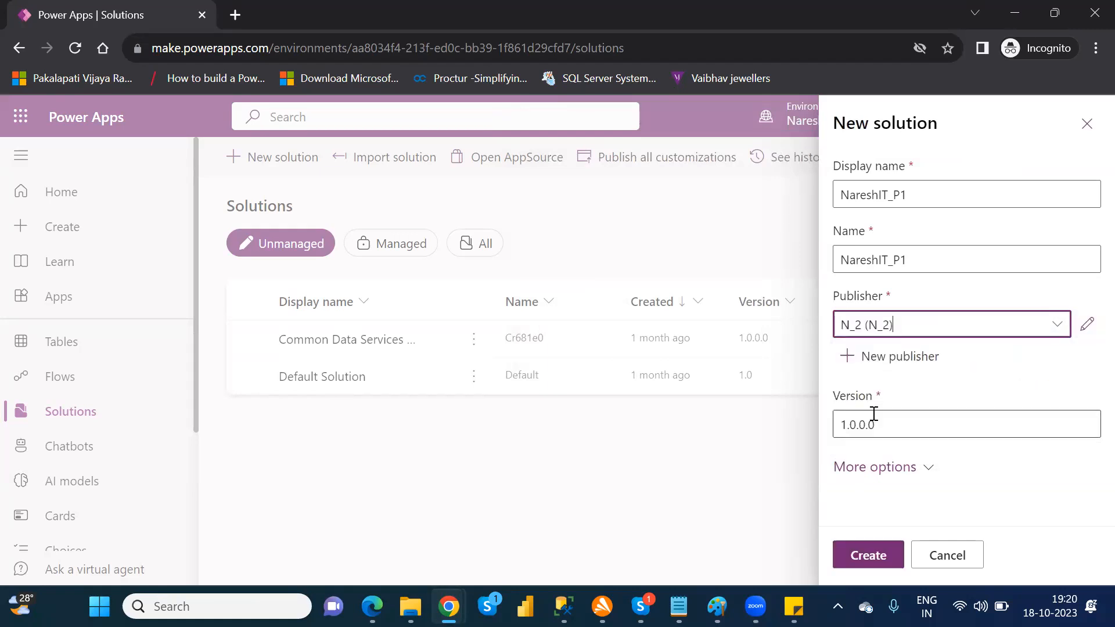
pyautogui.click(871, 565)
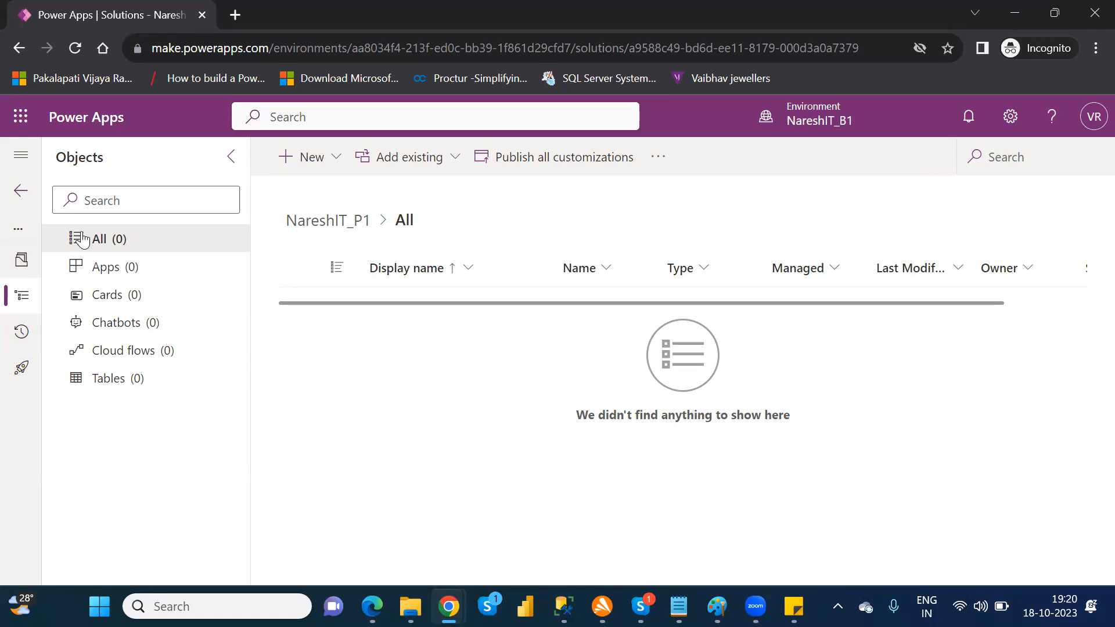
# Step: Look through the apps, chatbots, cloud flows and tables of the NareshIT_P1 solution and return to all its objects
pyautogui.click(20, 157)
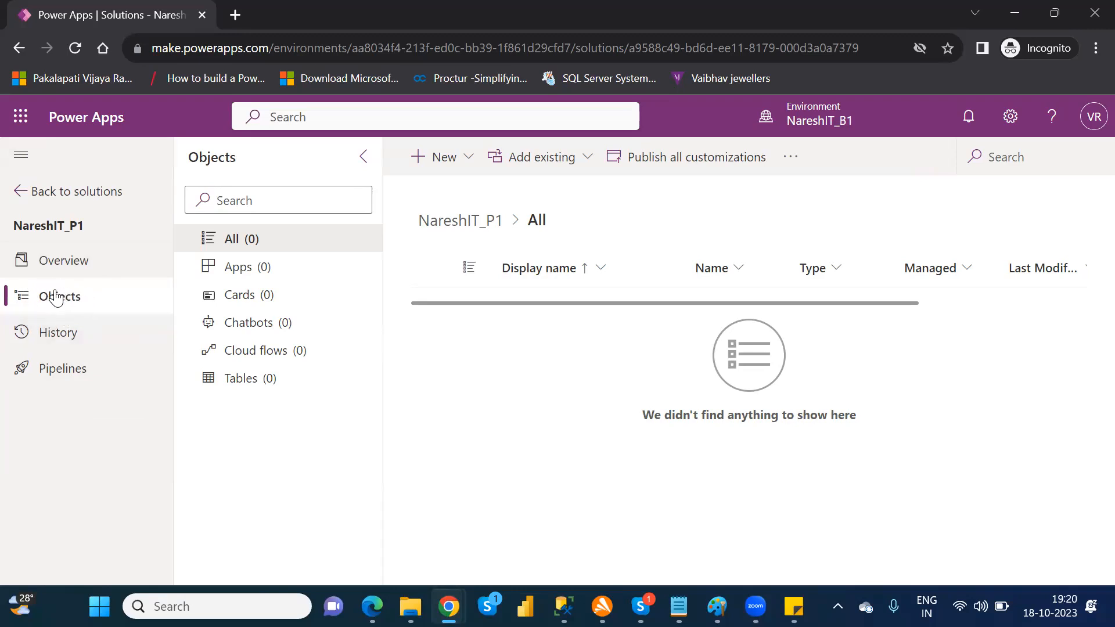
pyautogui.click(244, 275)
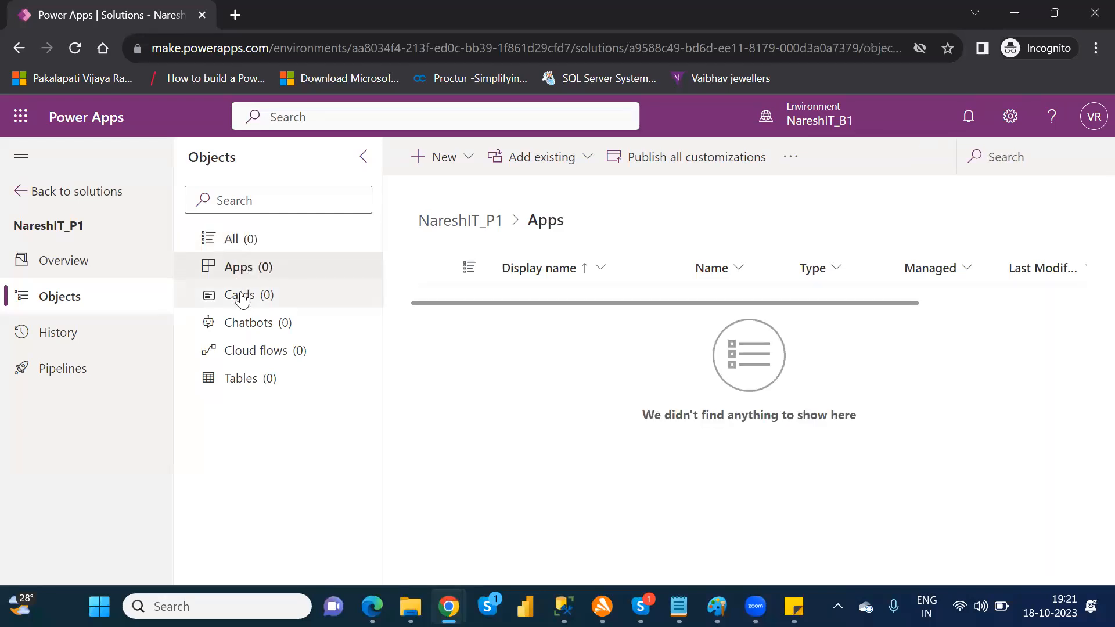
pyautogui.click(239, 326)
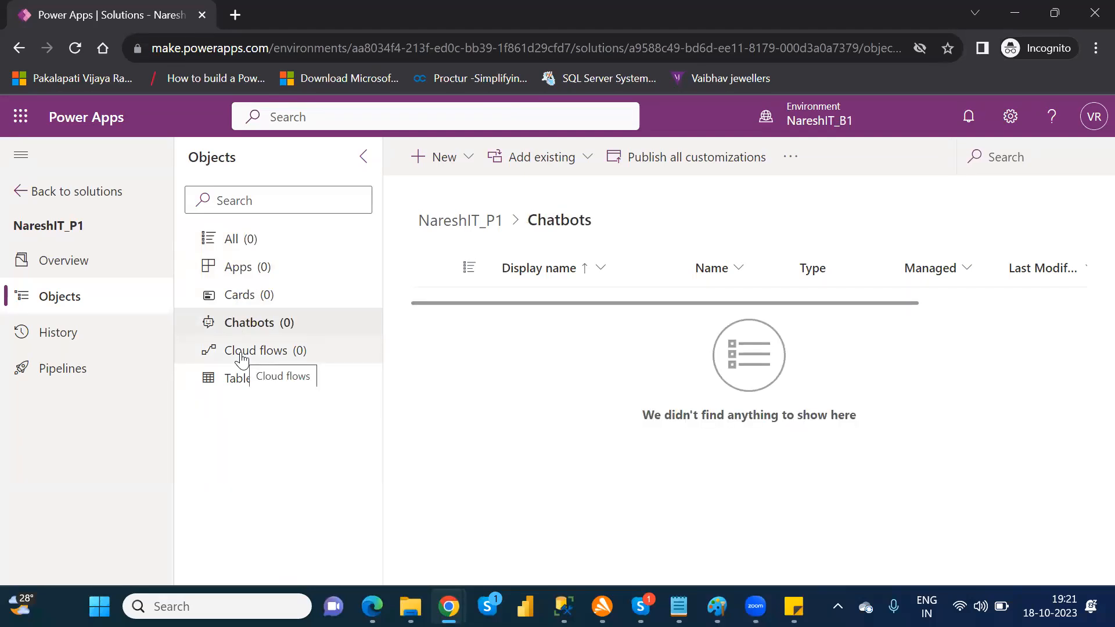
pyautogui.click(243, 363)
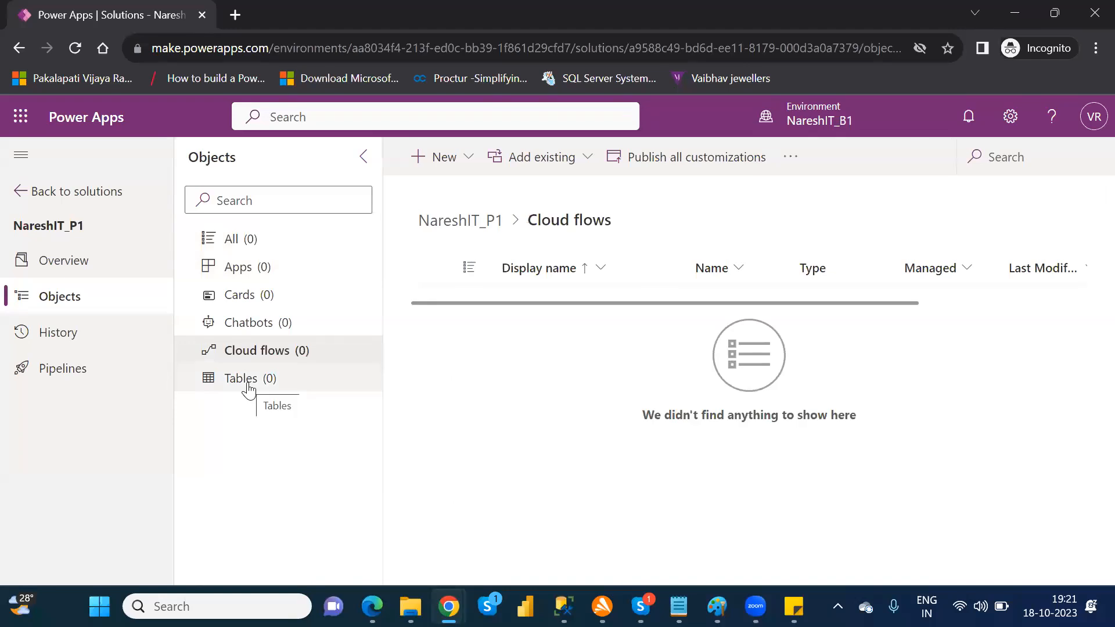
pyautogui.click(248, 388)
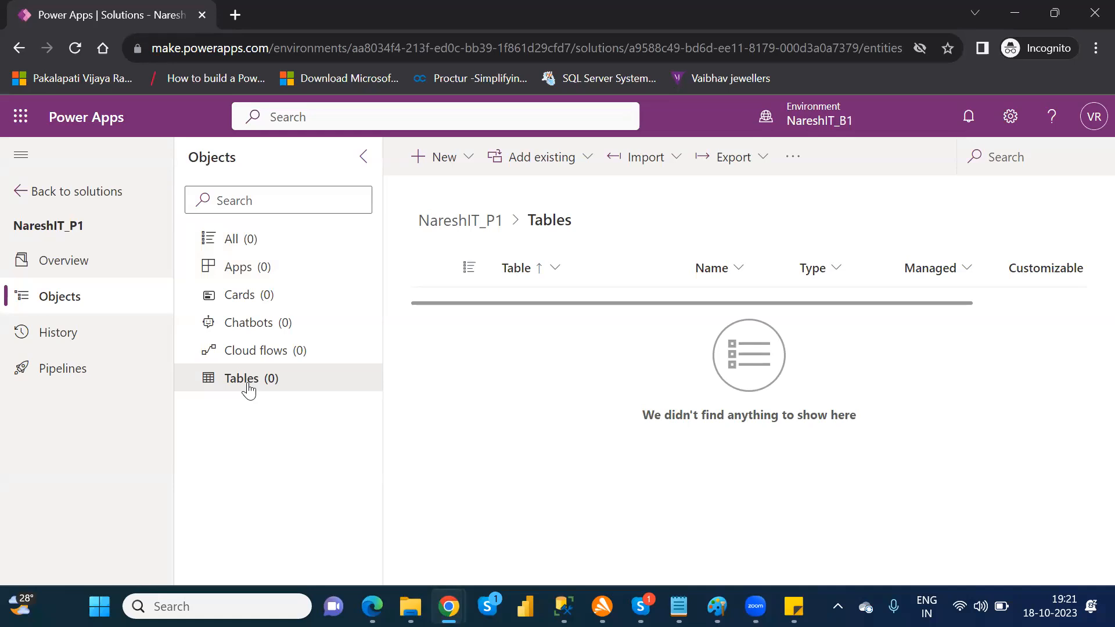
pyautogui.click(234, 245)
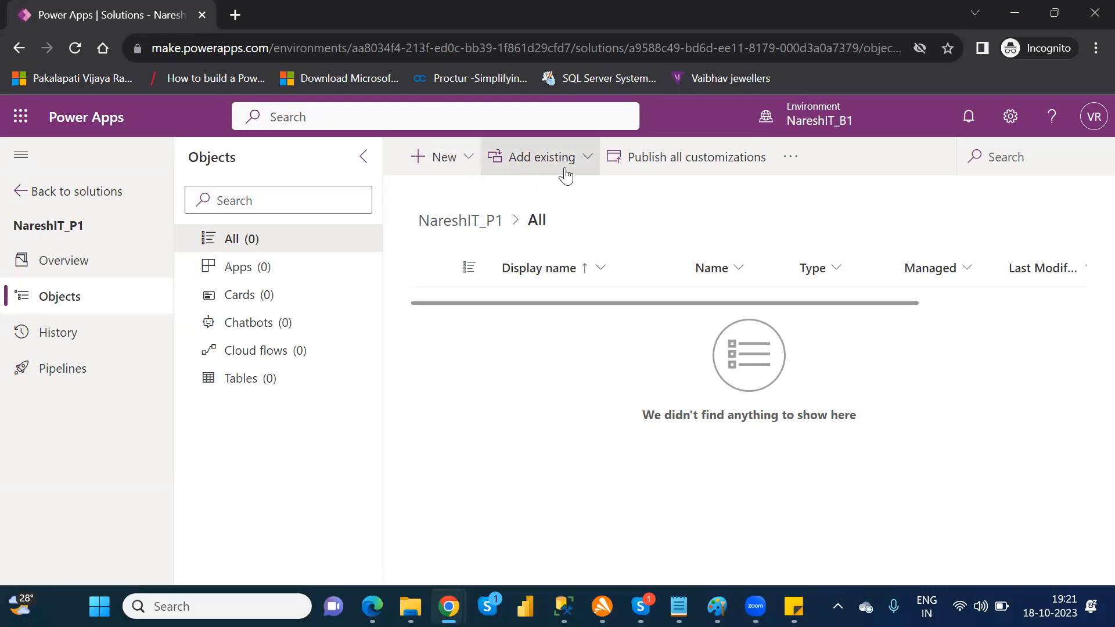
# Step: Examine the app, automation and dashboard types that can be newly created in the NareshIT_P1 solution
pyautogui.click(468, 162)
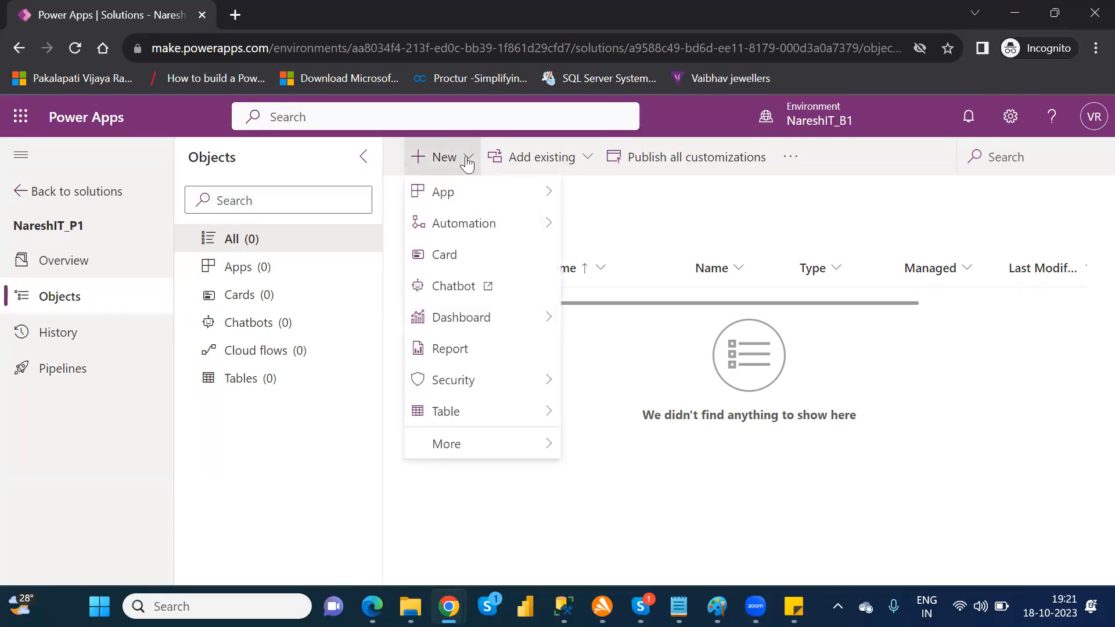
pyautogui.moveTo(511, 199)
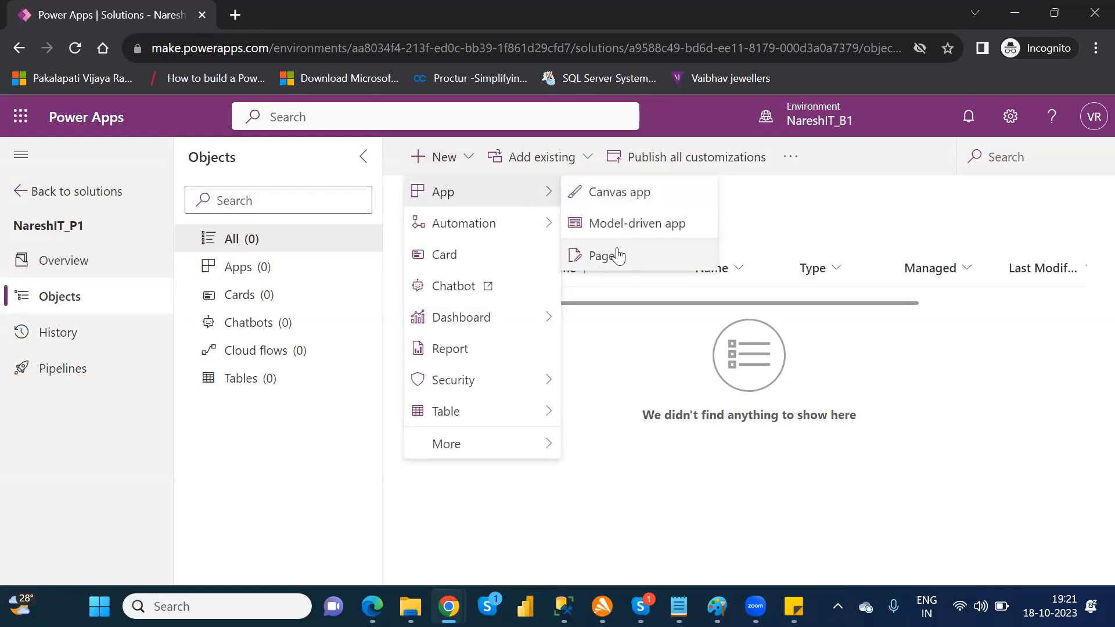
pyautogui.moveTo(497, 231)
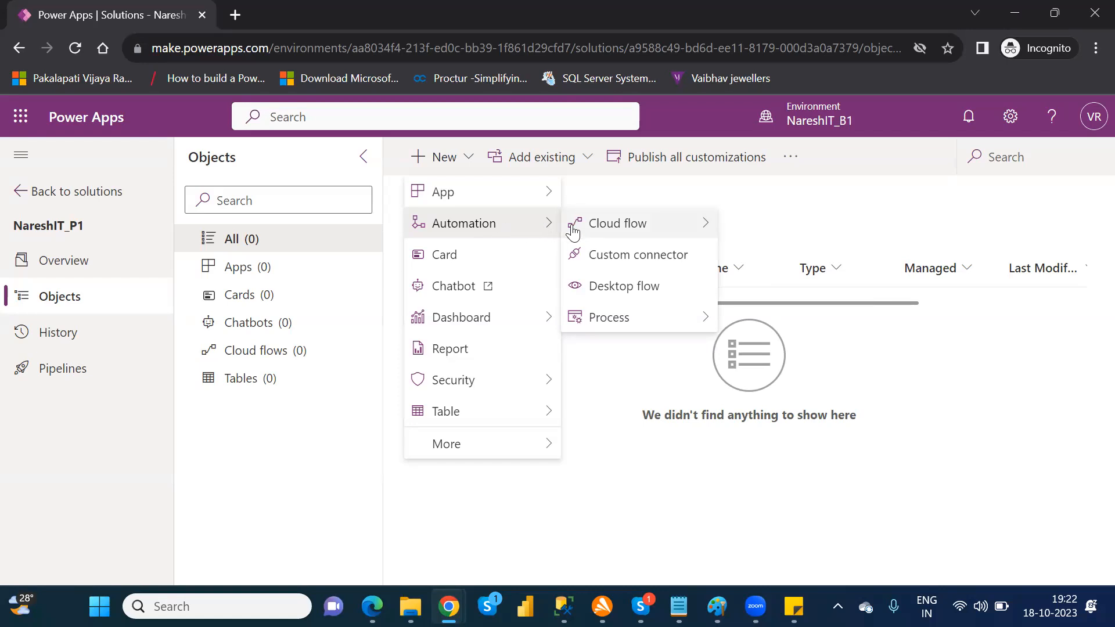
pyautogui.moveTo(577, 228)
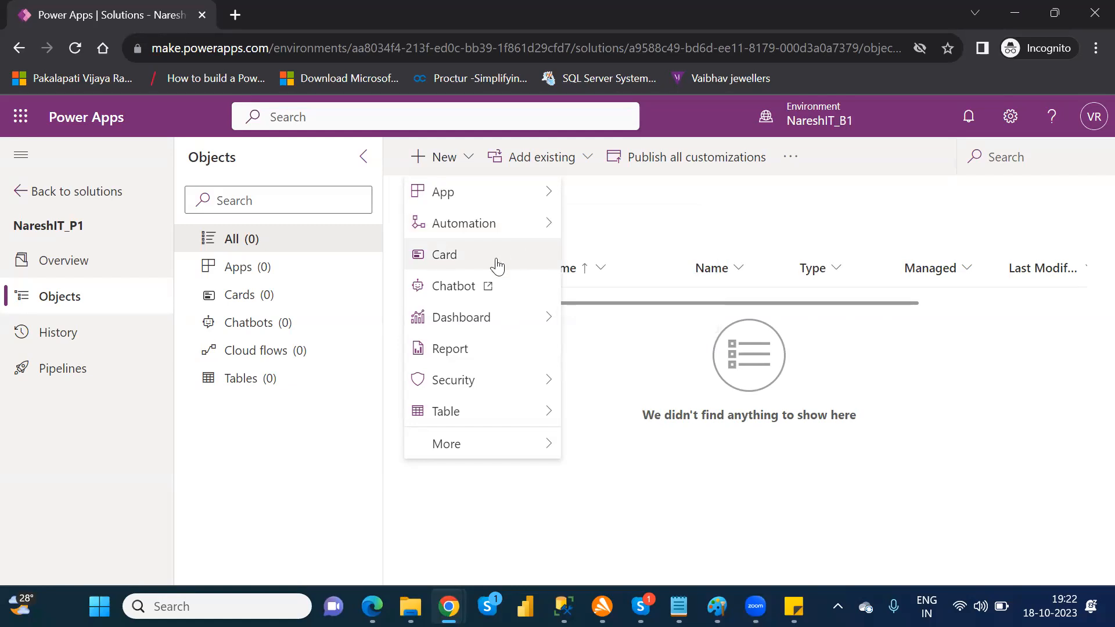
pyautogui.moveTo(507, 316)
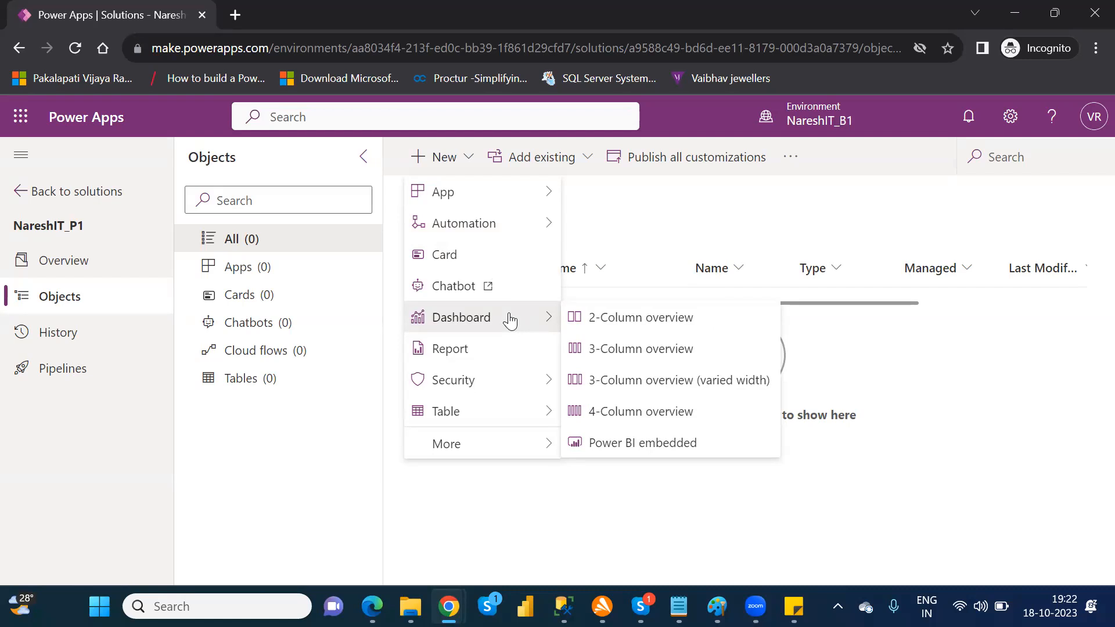
# Step: View the blank form for a new report and return to the solution's objects without creating one
pyautogui.click(494, 357)
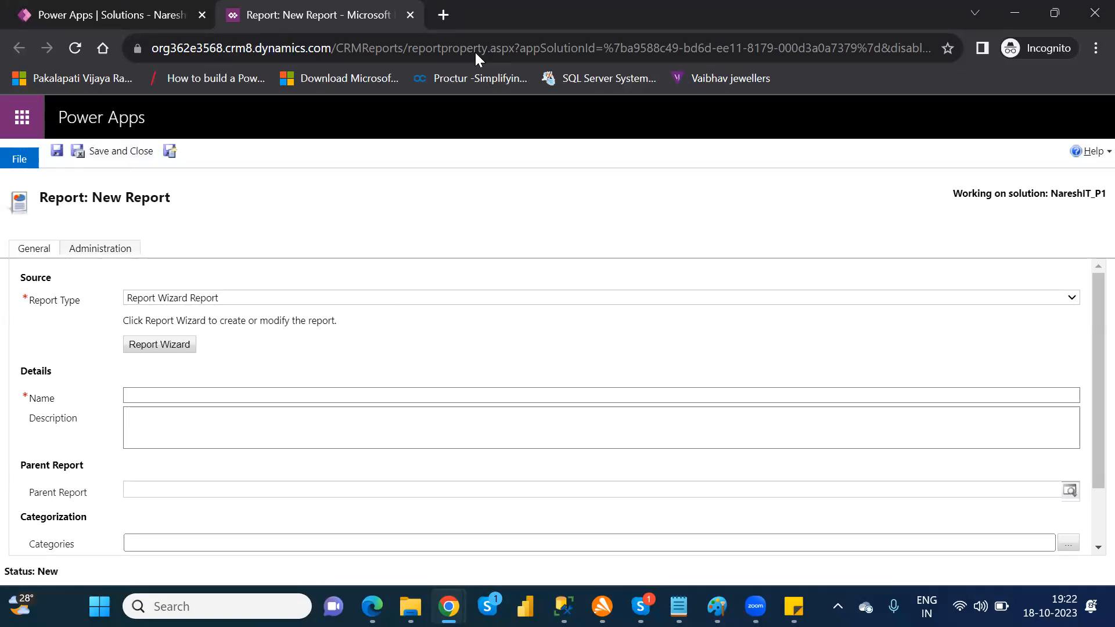
pyautogui.click(410, 16)
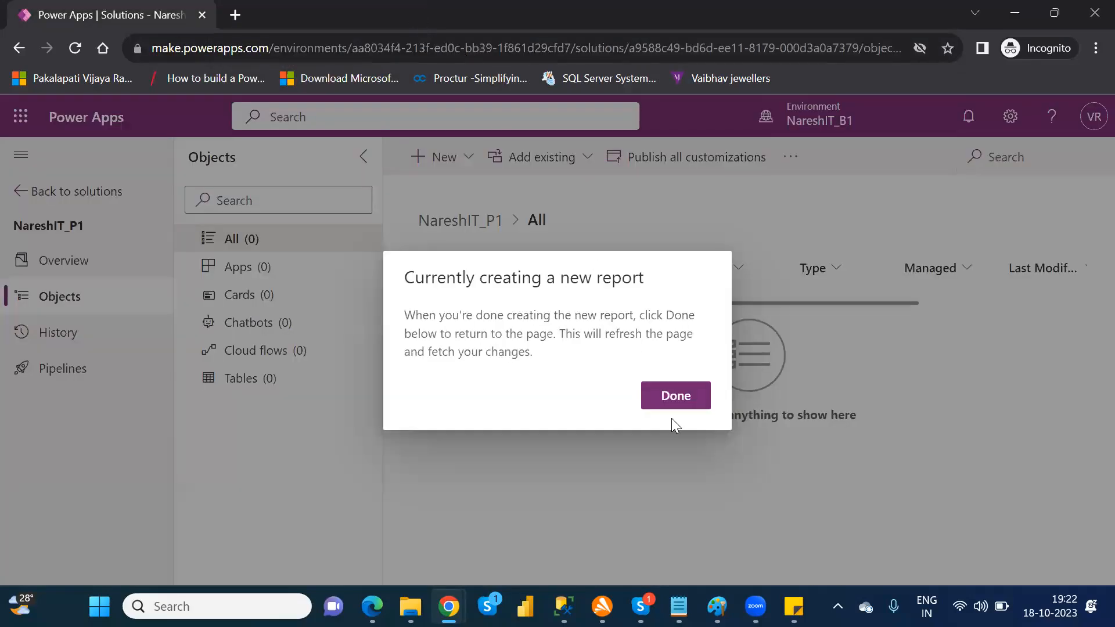
pyautogui.click(681, 401)
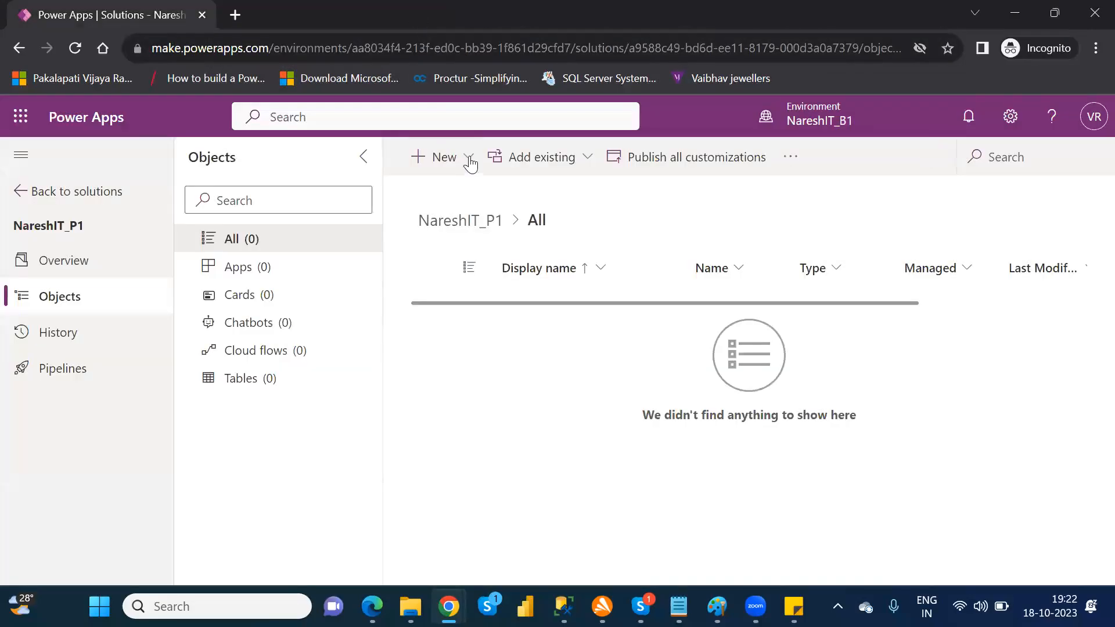
# Step: Examine the security, table and additional component types available for creation in the solution, including settings and templates
pyautogui.click(469, 162)
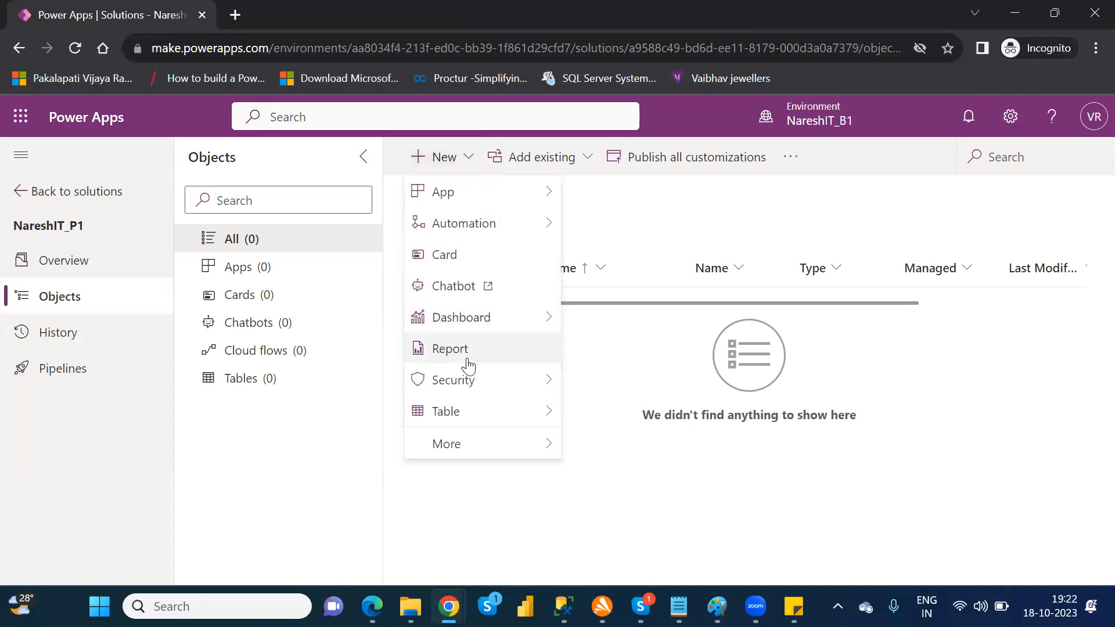
pyautogui.moveTo(543, 392)
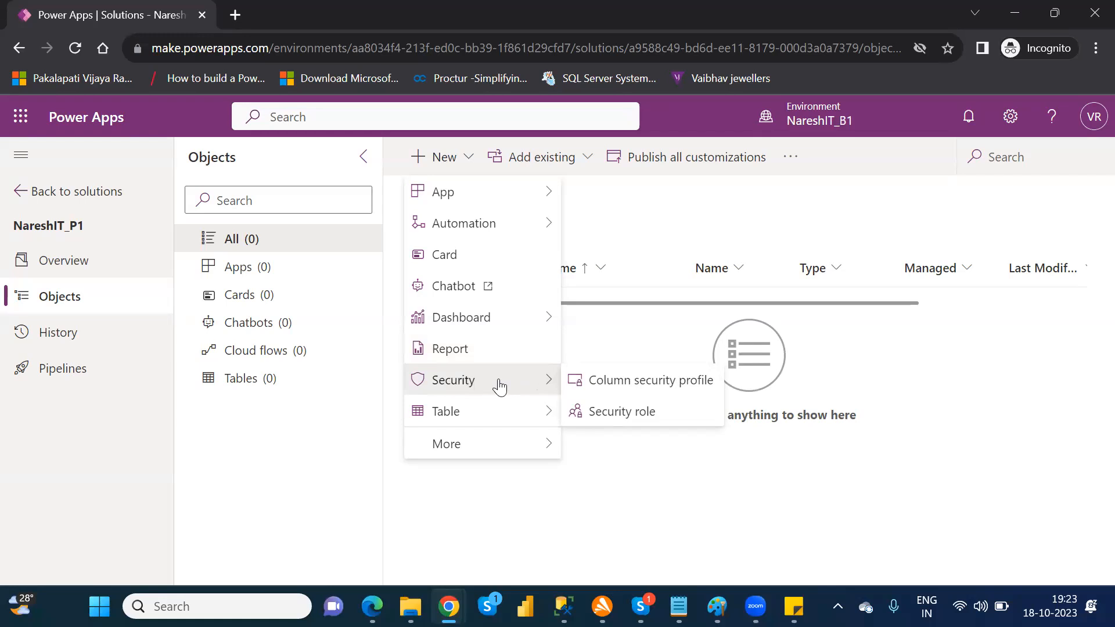
pyautogui.moveTo(507, 413)
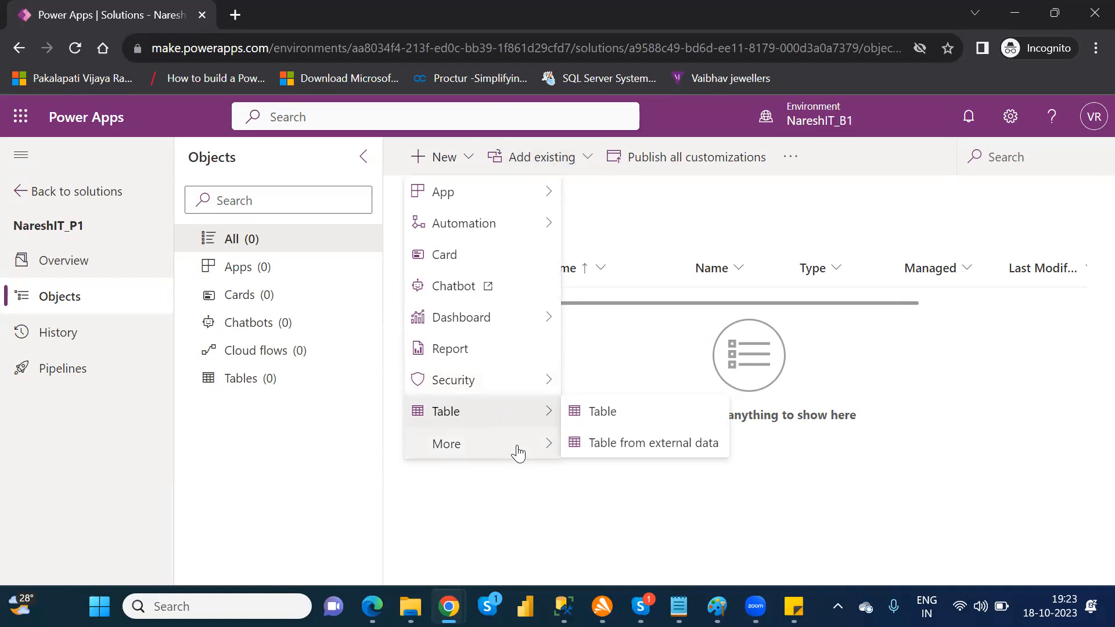
pyautogui.moveTo(518, 451)
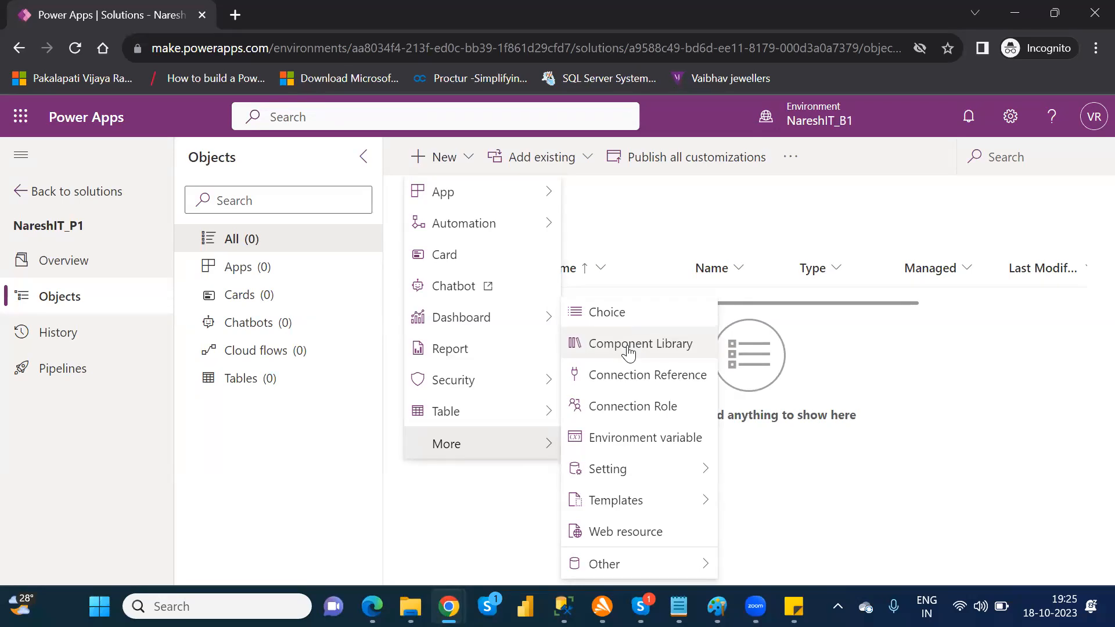
pyautogui.moveTo(640, 469)
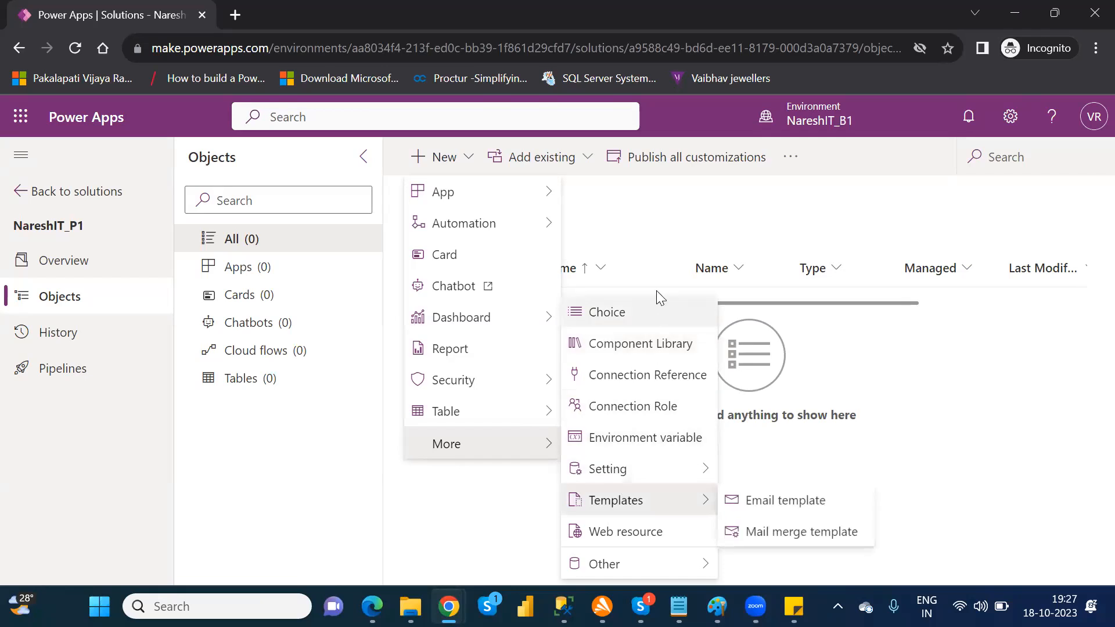
pyautogui.click(644, 244)
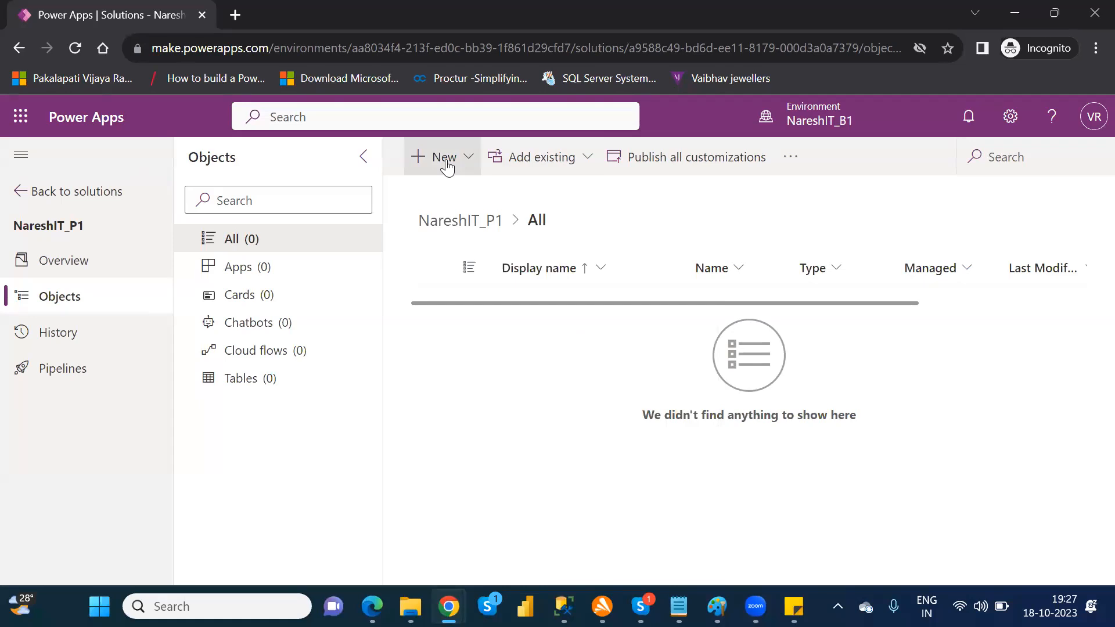
# Step: Add the existing canvas app NareshIT_BlankCanvasApp from outside Dataverse to the NareshIT_P1 solution
pyautogui.click(578, 170)
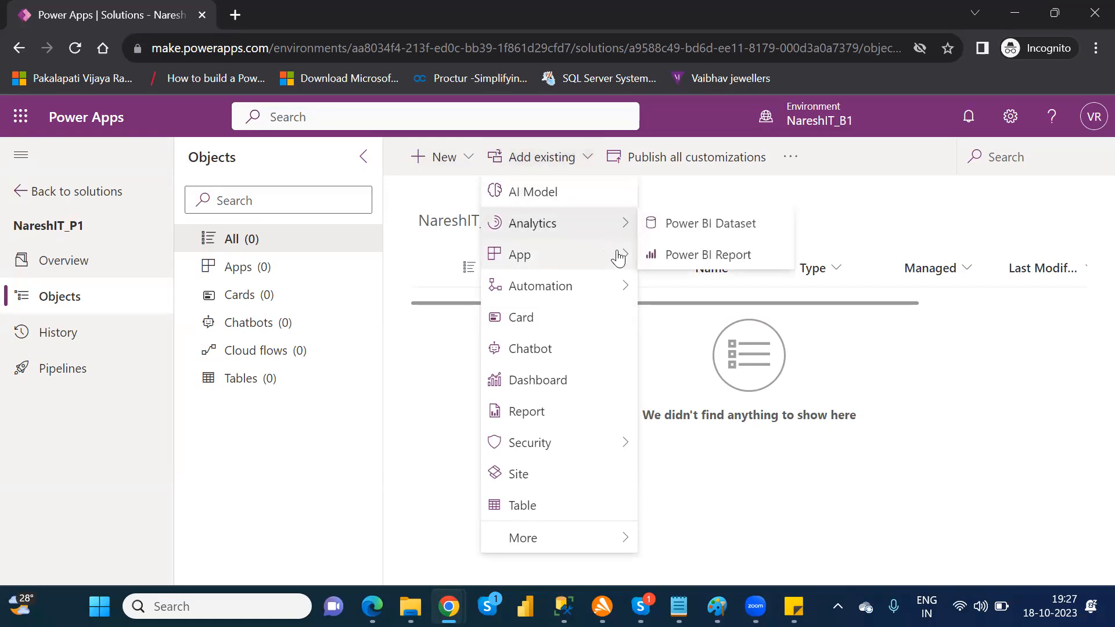
pyautogui.moveTo(630, 264)
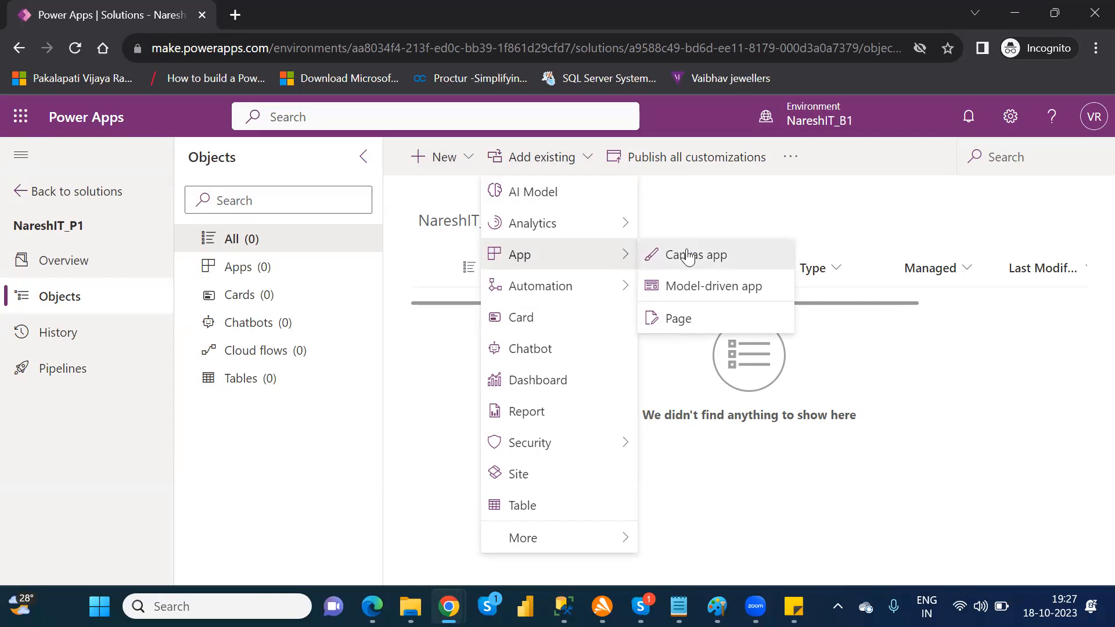
pyautogui.click(688, 255)
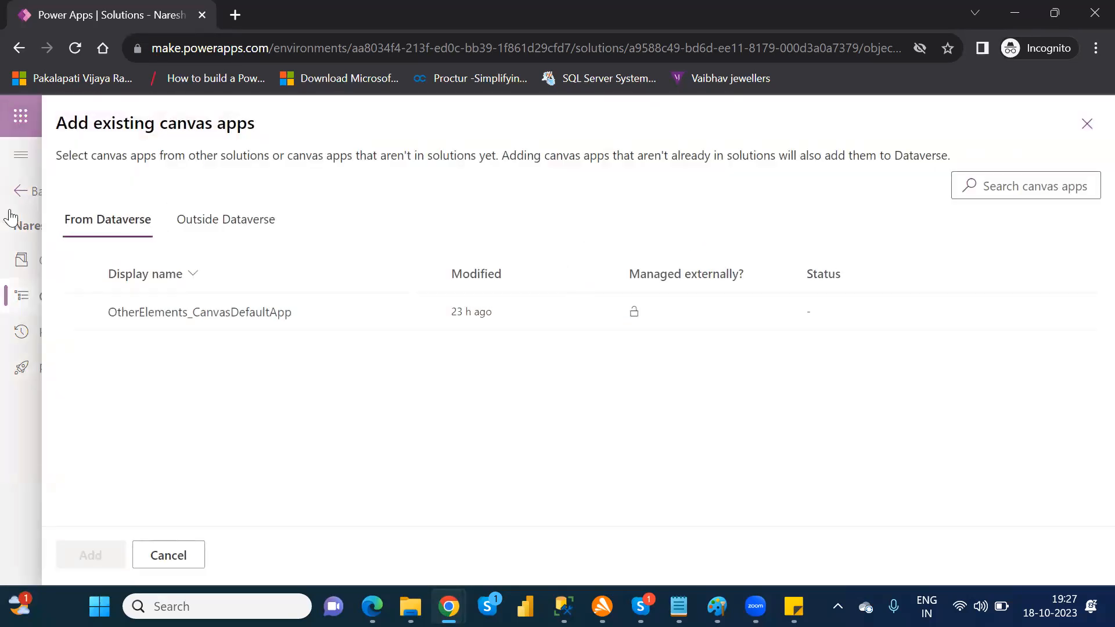
pyautogui.click(218, 225)
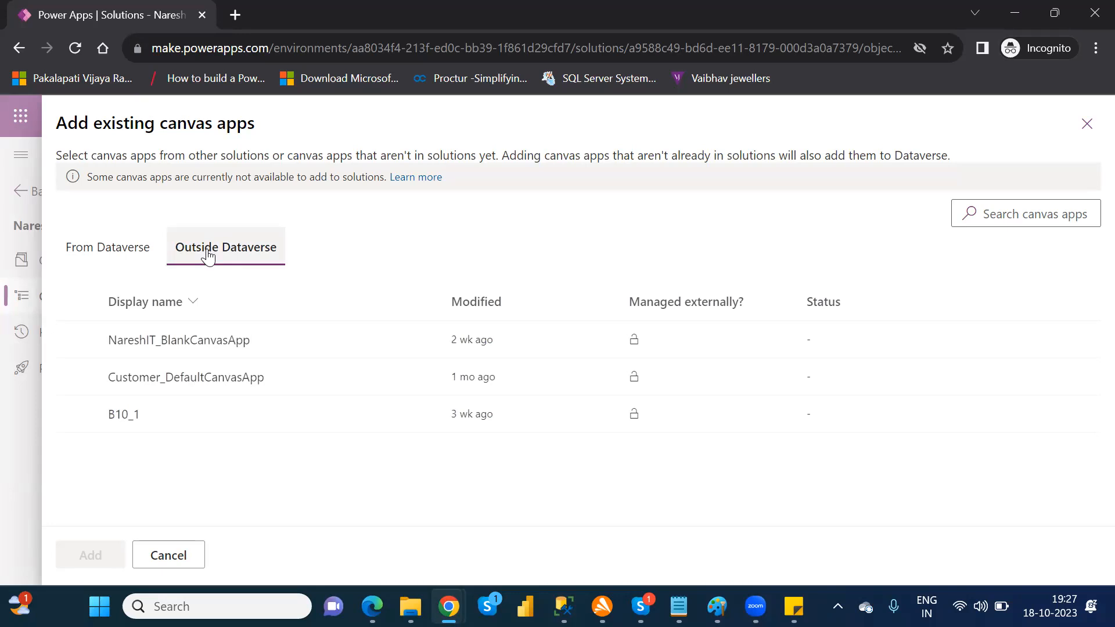
pyautogui.click(77, 341)
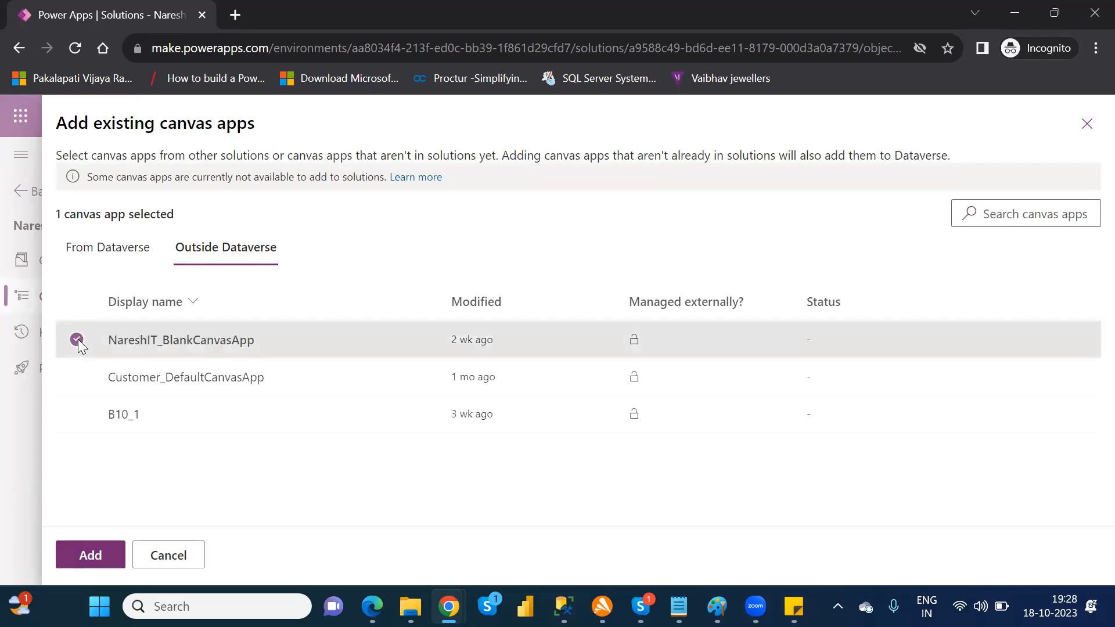
pyautogui.click(87, 557)
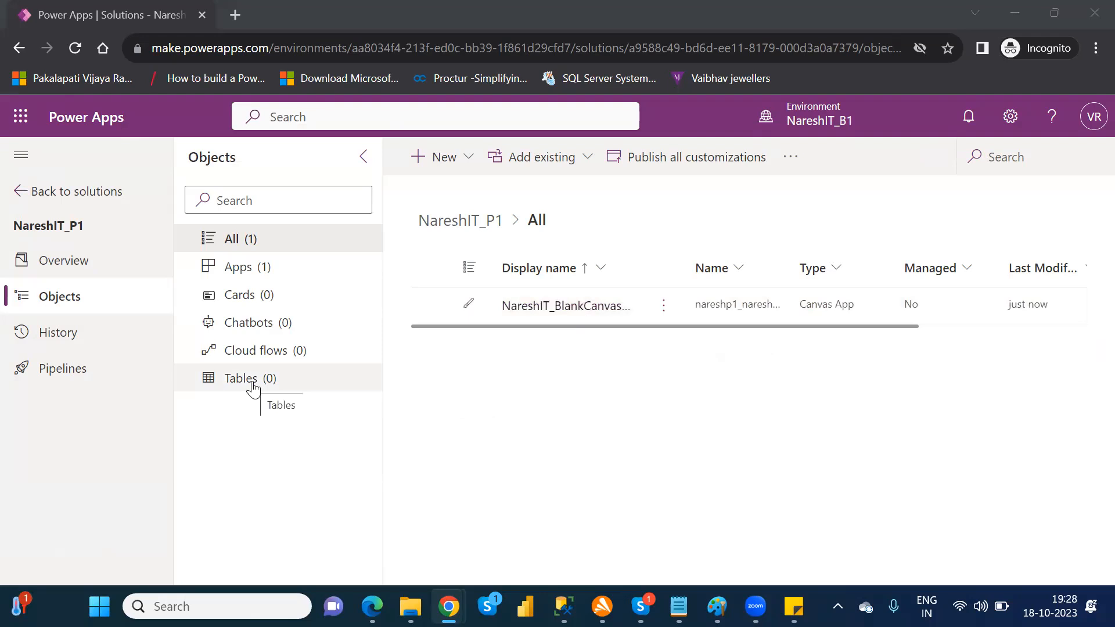
# Step: Check the solution's tables, start adding existing tables, and select the Customer table by searching for "cust"
pyautogui.click(254, 380)
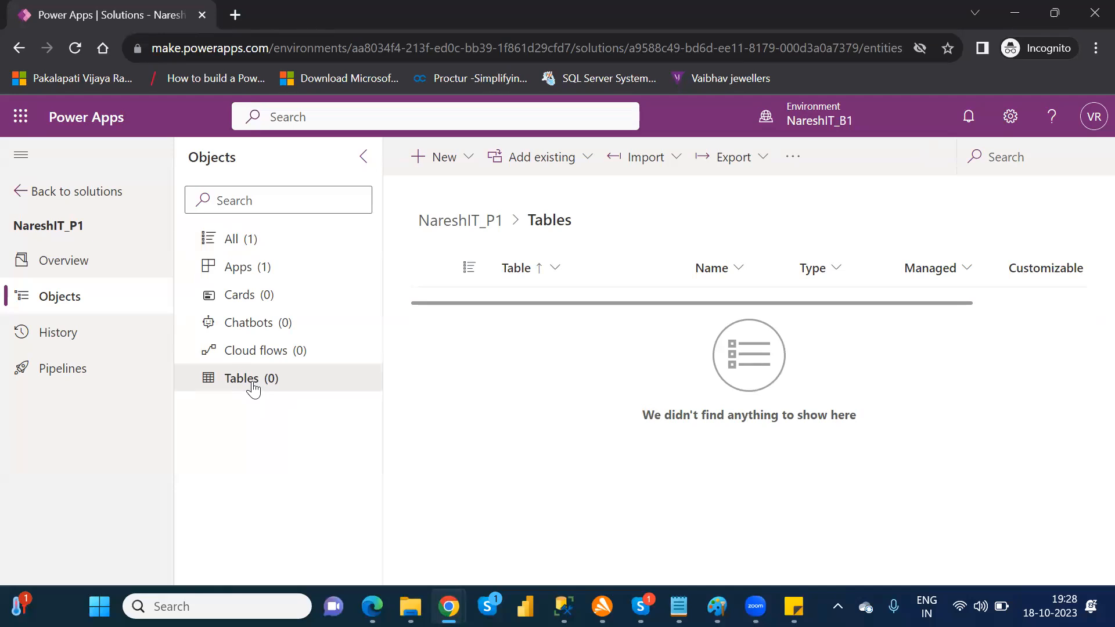
pyautogui.click(227, 235)
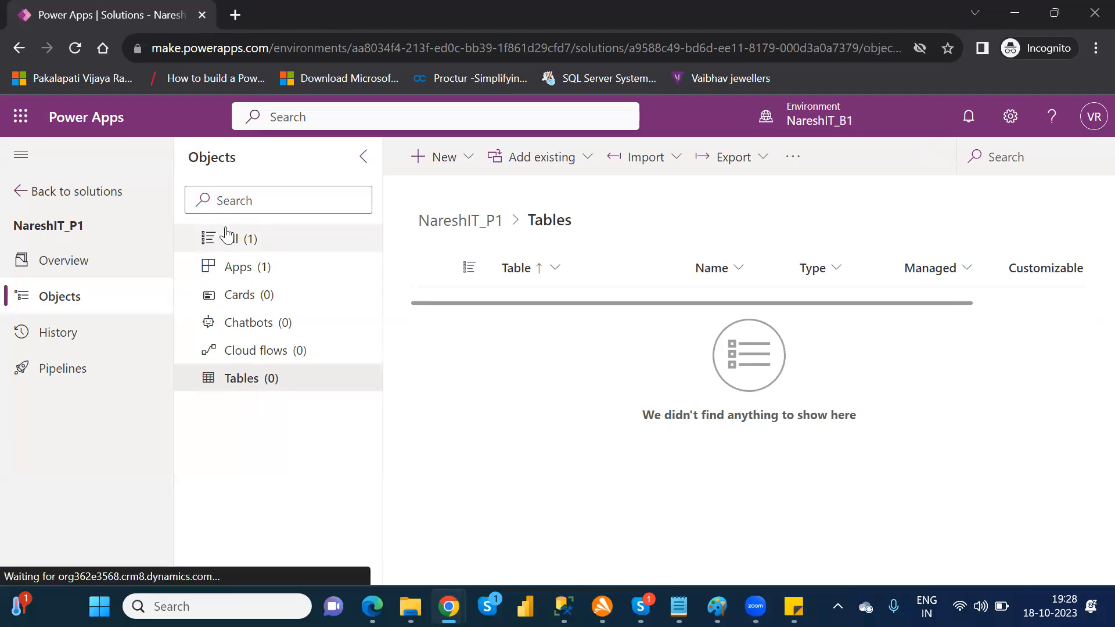
pyautogui.click(591, 170)
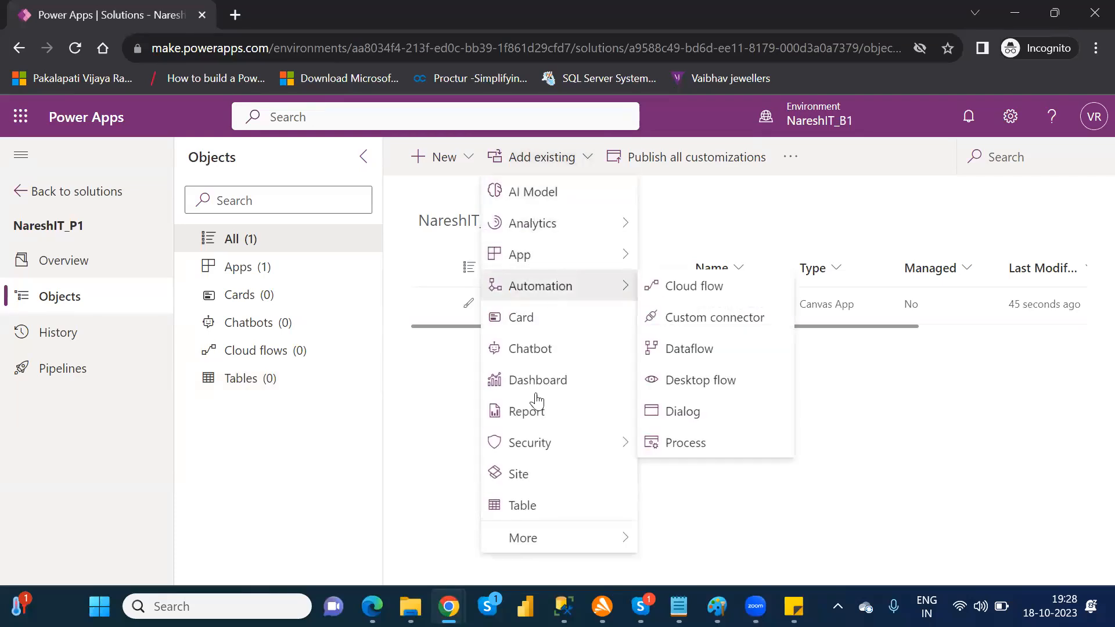
pyautogui.click(534, 511)
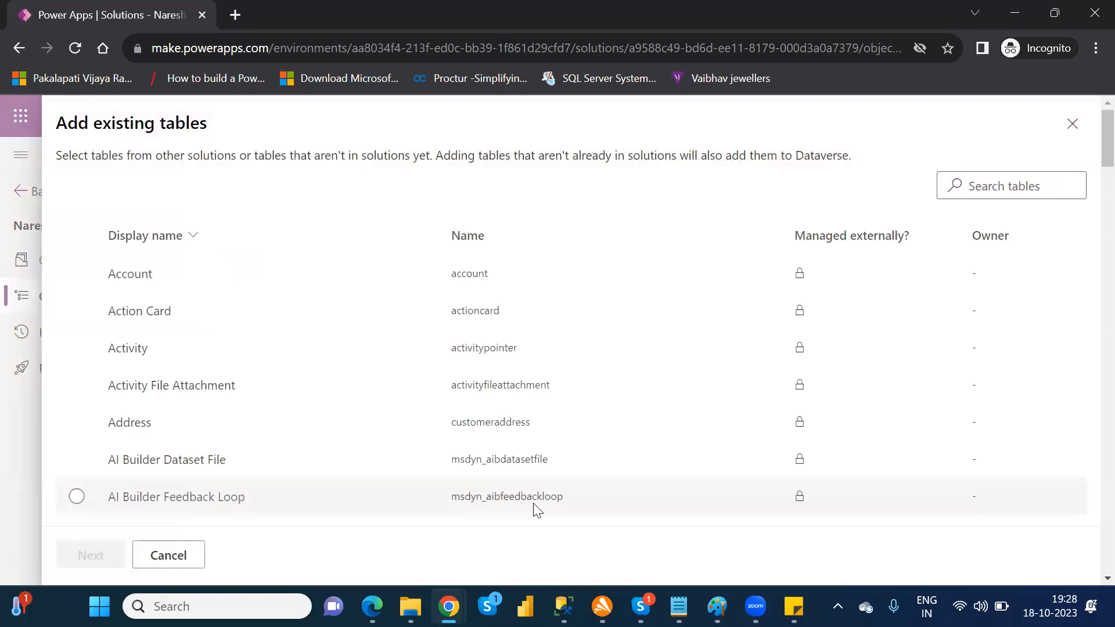
pyautogui.click(1014, 188)
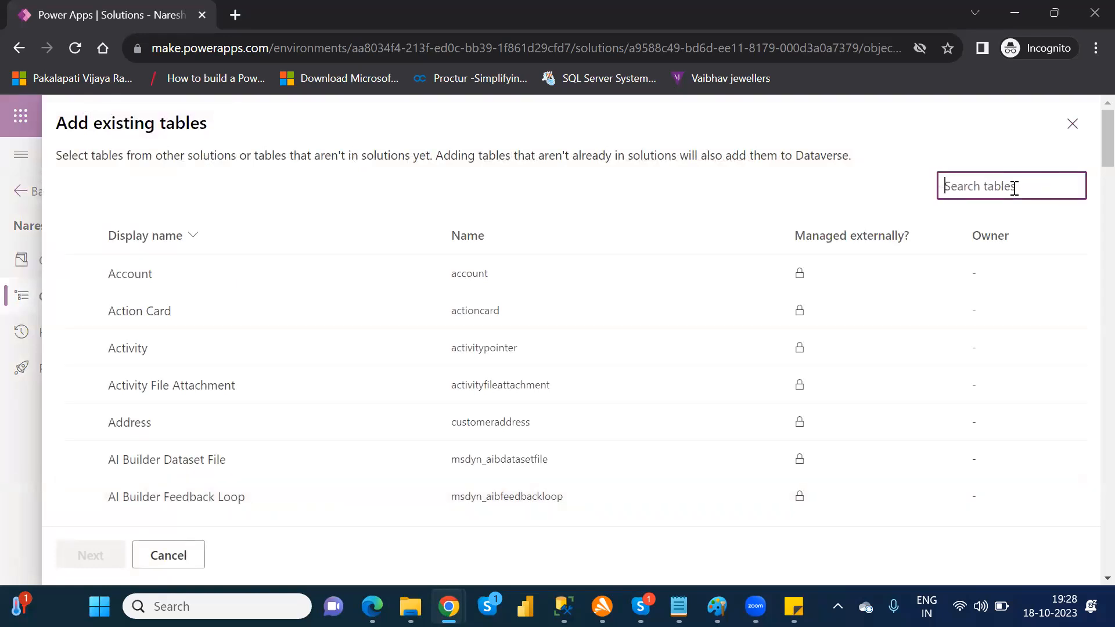
pyautogui.write('cust')
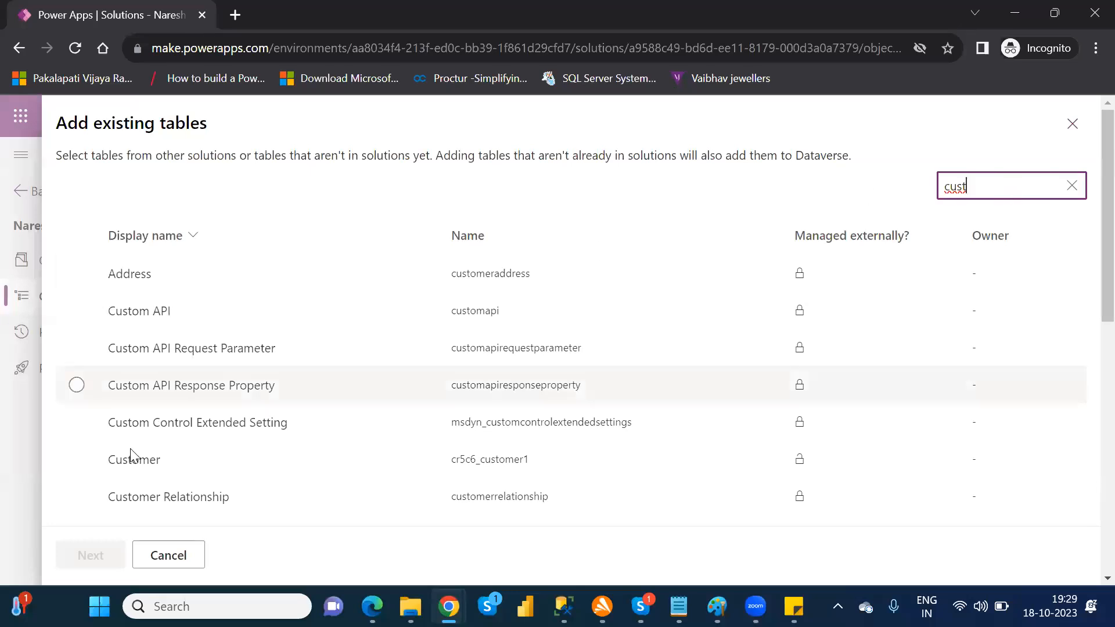
pyautogui.click(76, 460)
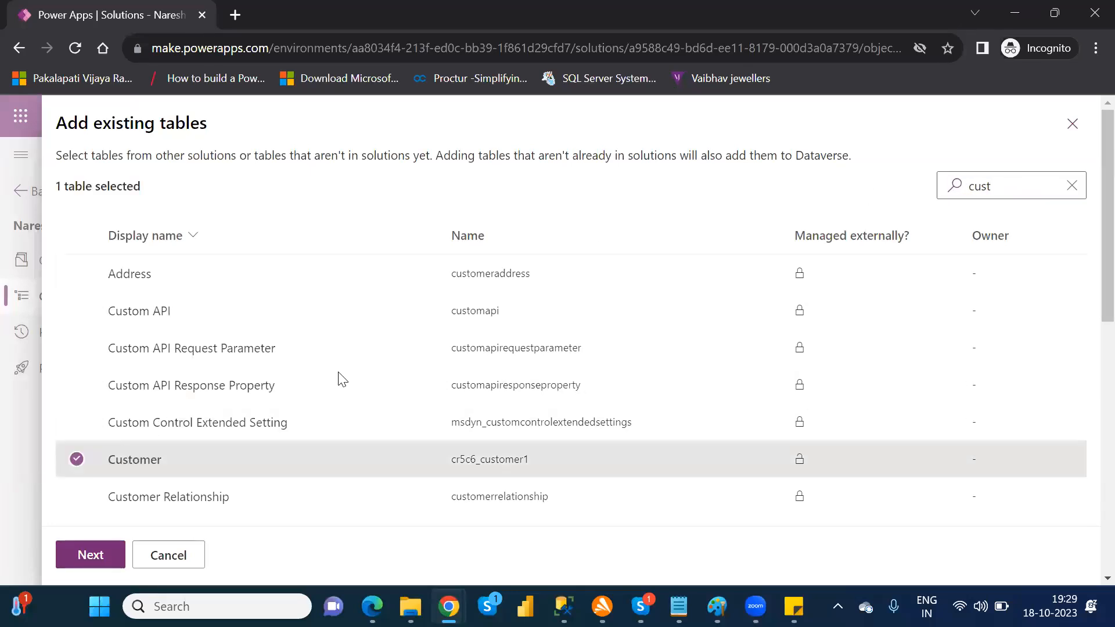
# Step: Search the existing tables for "fina" and also select the FinancialData table
pyautogui.click(998, 184)
pyautogui.press('BackSpace')
pyautogui.press('BackSpace')
pyautogui.press('BackSpace')
pyautogui.press('BackSpace')
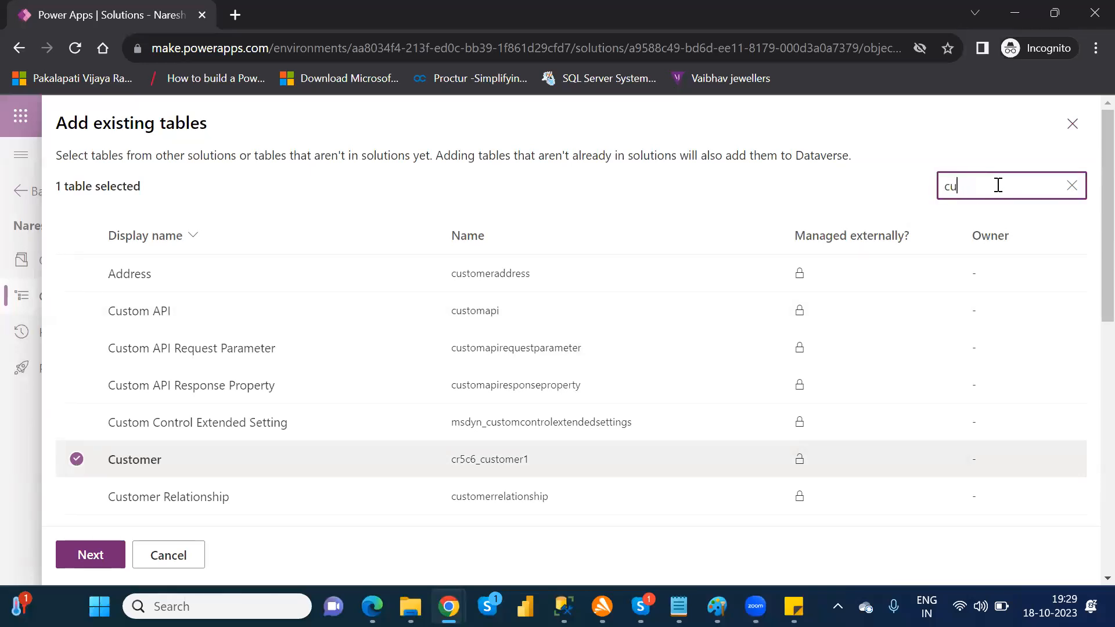
pyautogui.write('fina')
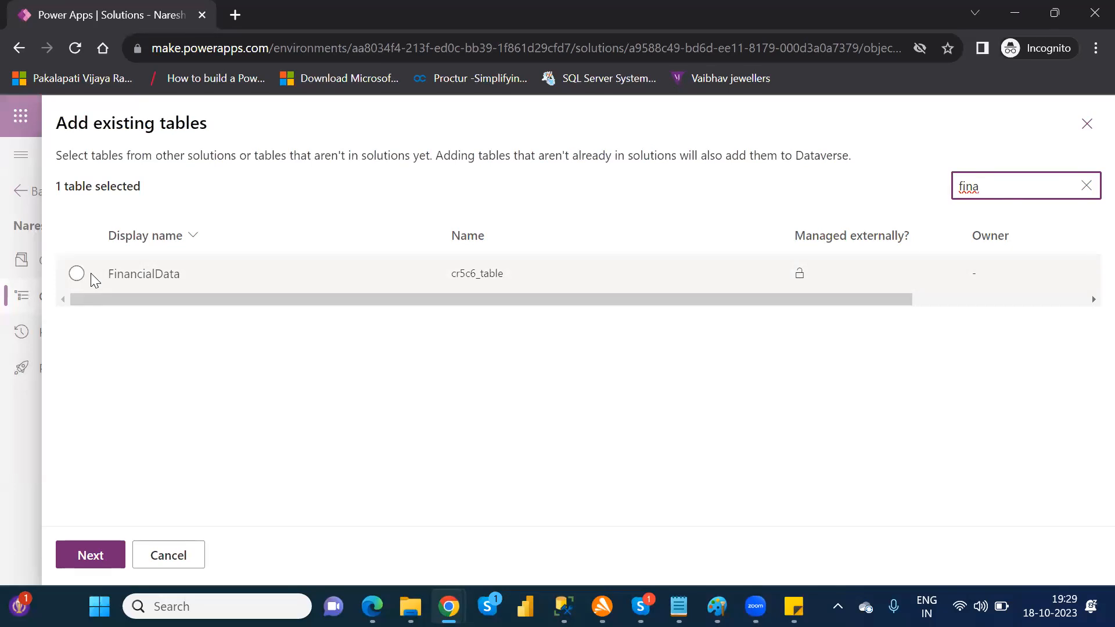
pyautogui.click(77, 277)
pyautogui.click(77, 277)
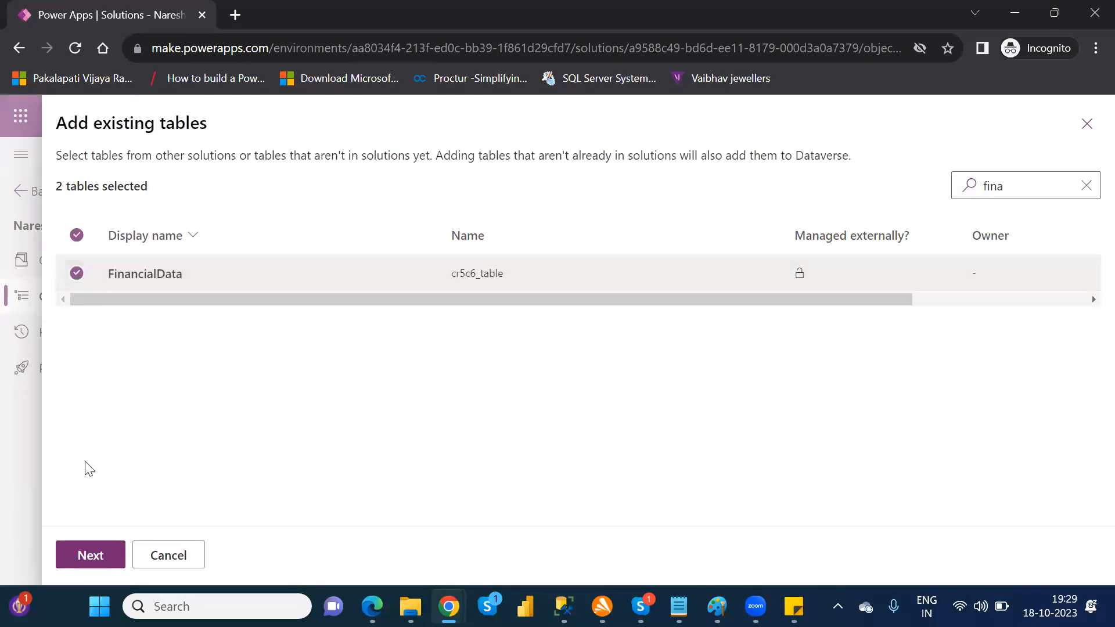
# Step: Include all objects of the Customer and FinancialData tables and add both tables to the solution
pyautogui.click(99, 558)
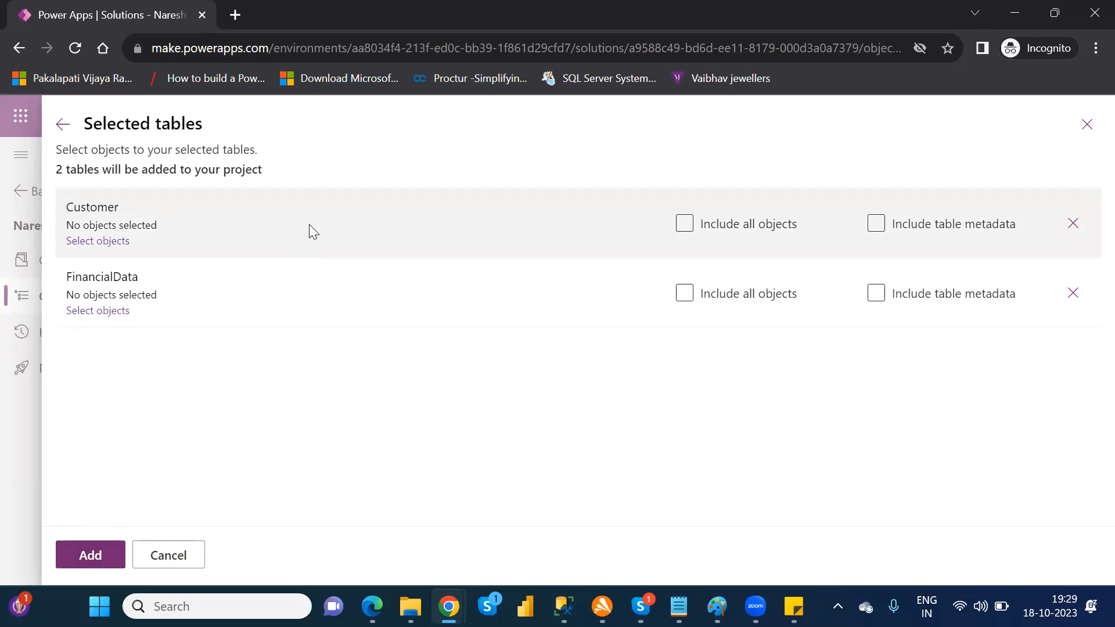
pyautogui.click(682, 229)
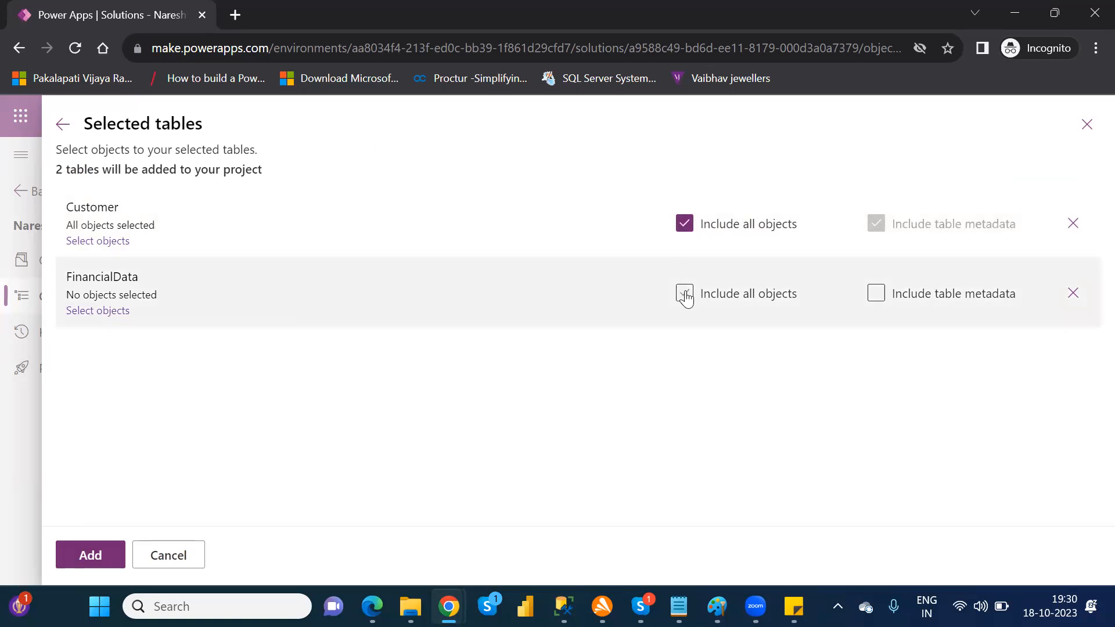
pyautogui.click(684, 294)
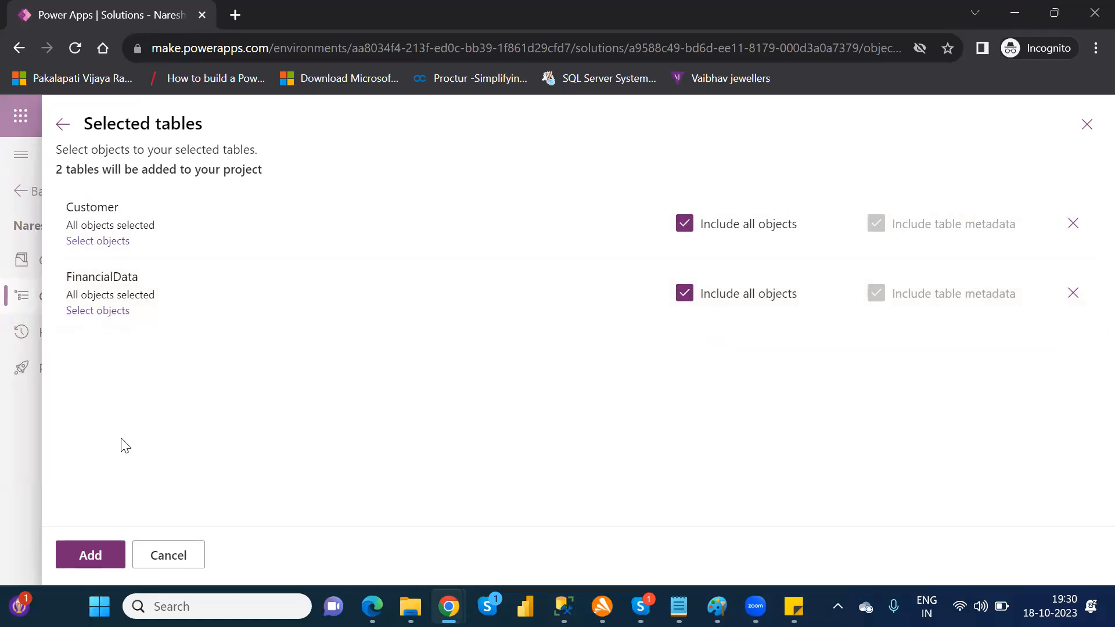
pyautogui.click(92, 556)
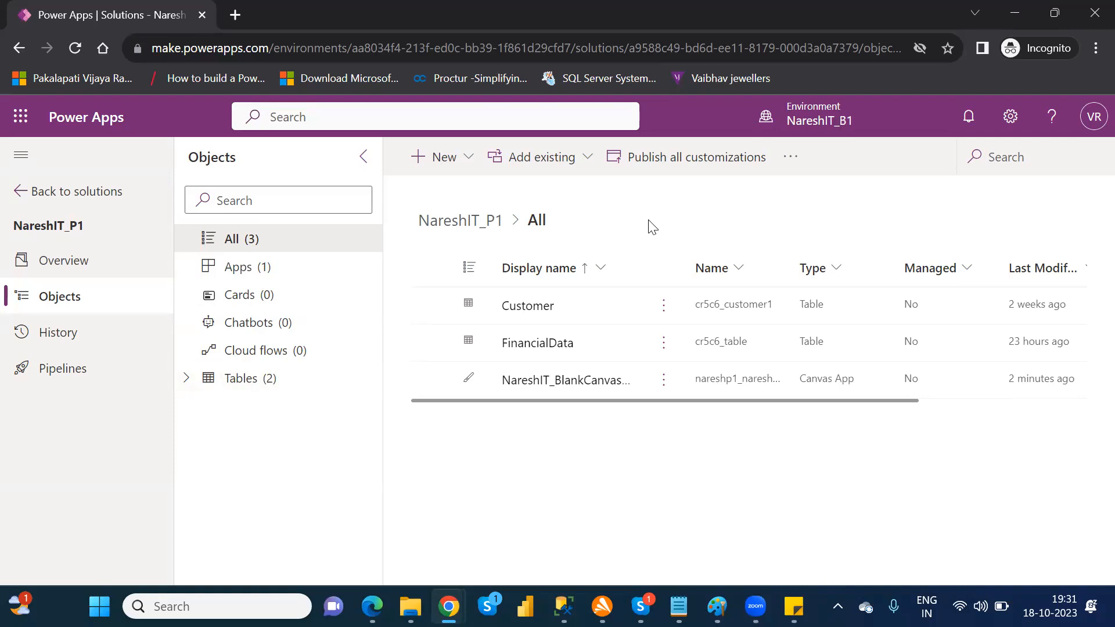
# Step: View NareshIT_P1 in the solutions list and reopen it to look at its objects
pyautogui.click(64, 202)
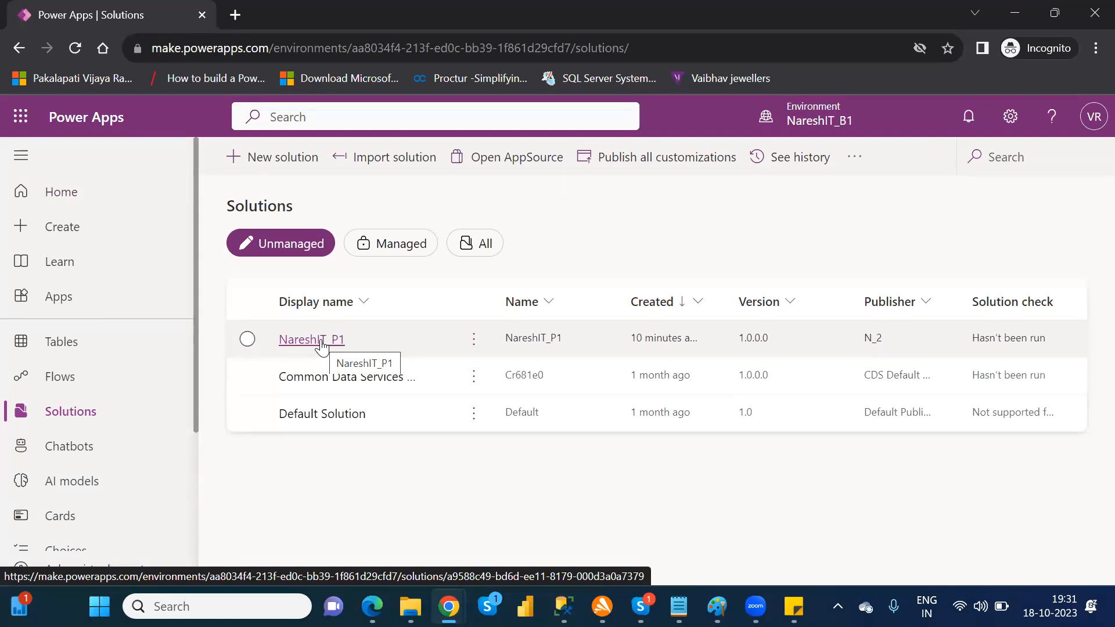
pyautogui.click(248, 339)
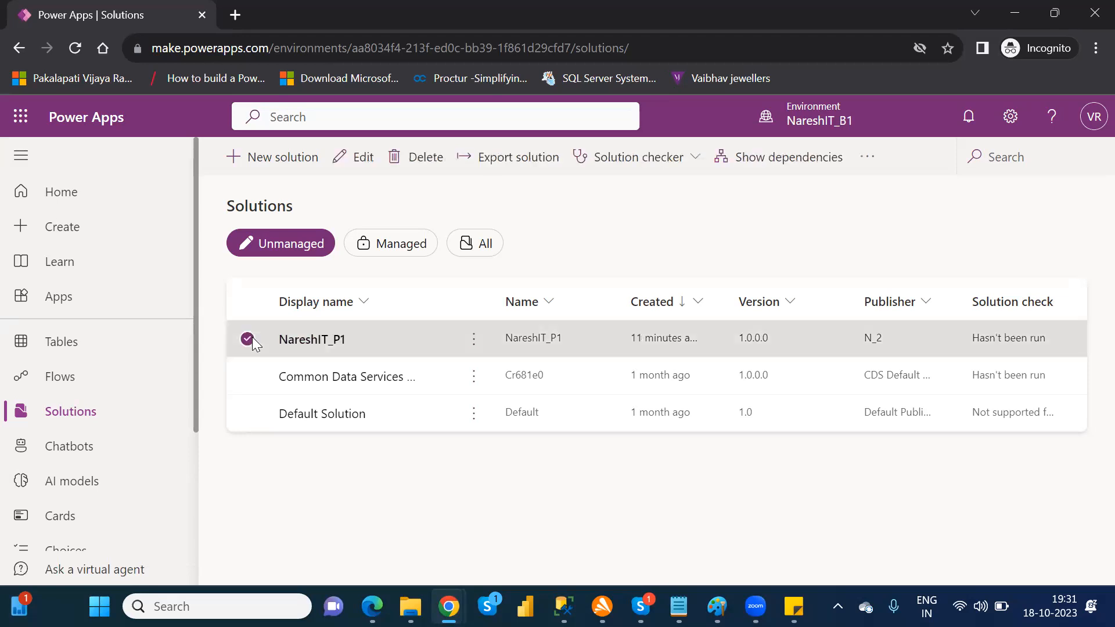
pyautogui.click(299, 343)
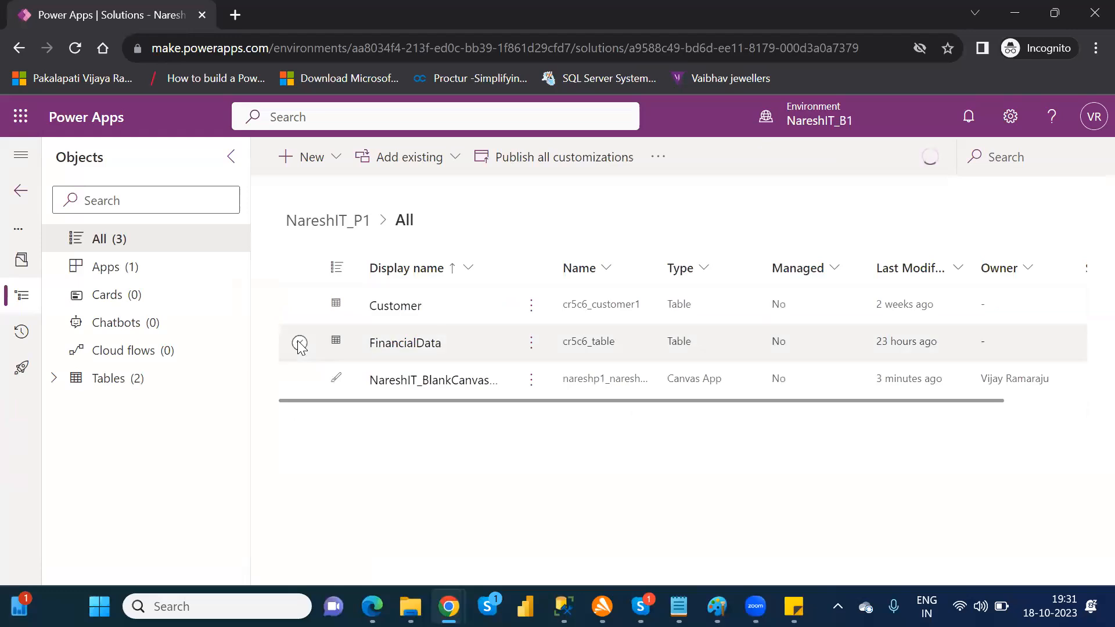
# Step: Return to the solutions list and export the NareshIT_P1 solution as Unmanaged with version number 1.0.0.1
pyautogui.click(21, 195)
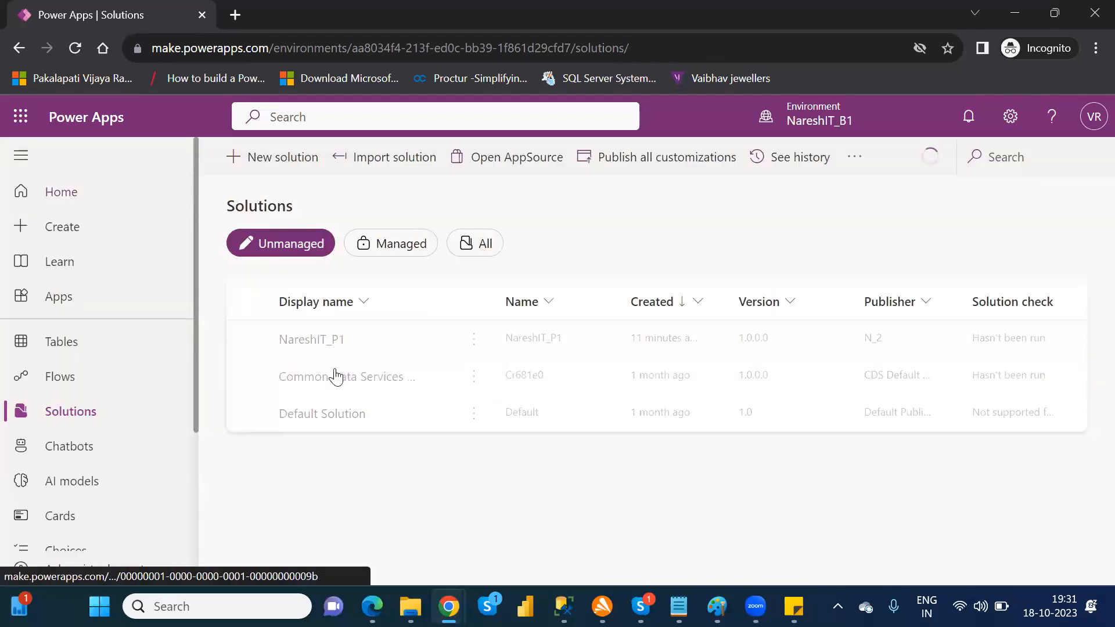
pyautogui.click(247, 339)
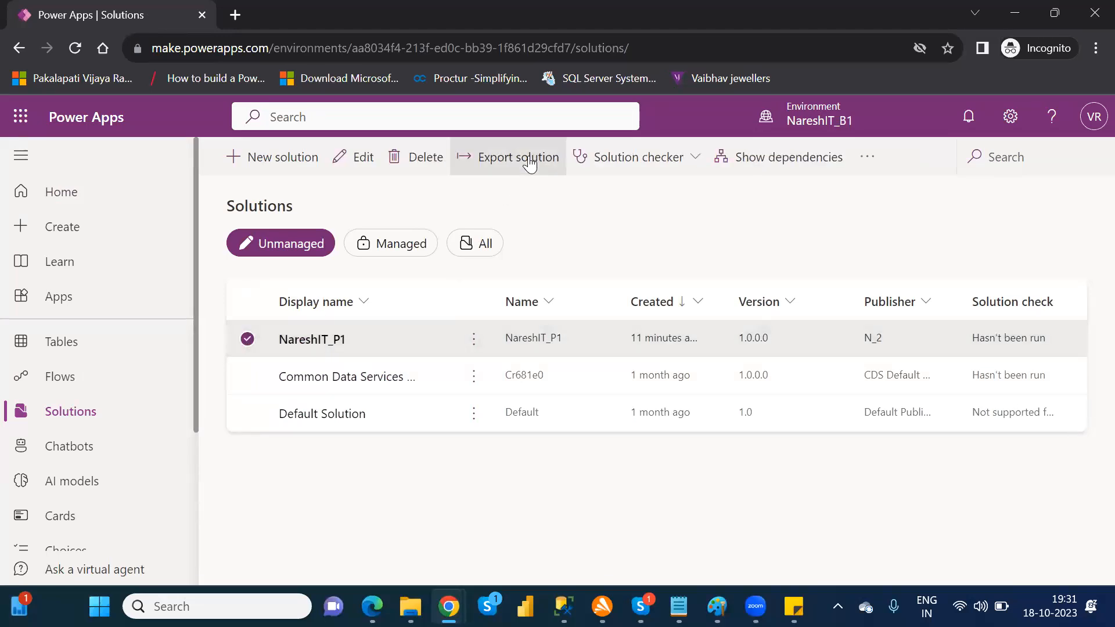
pyautogui.click(249, 340)
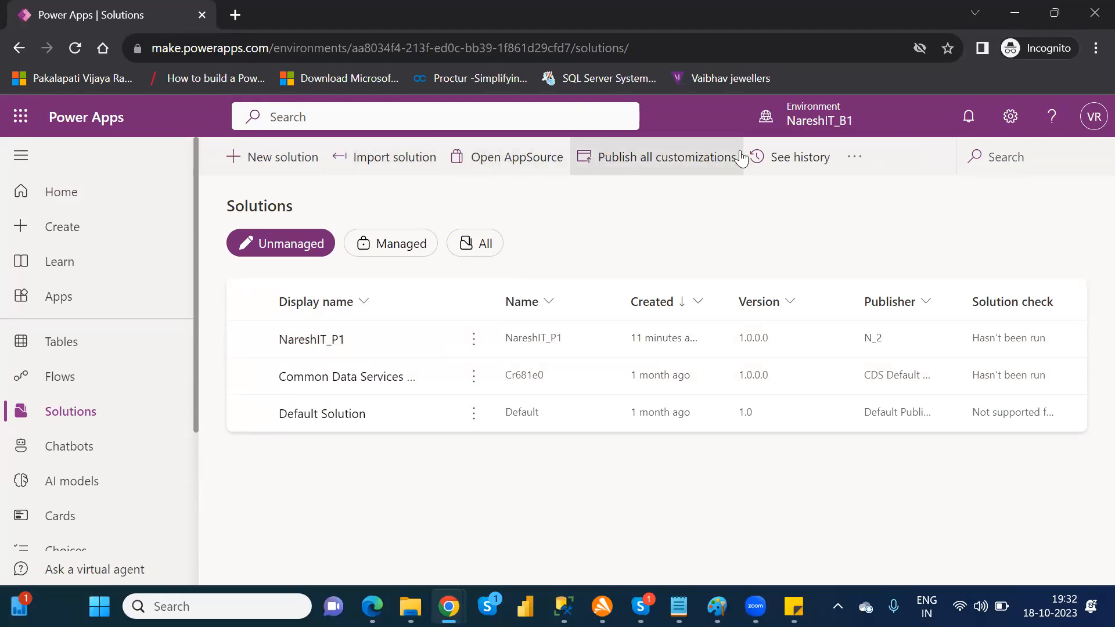
pyautogui.click(249, 340)
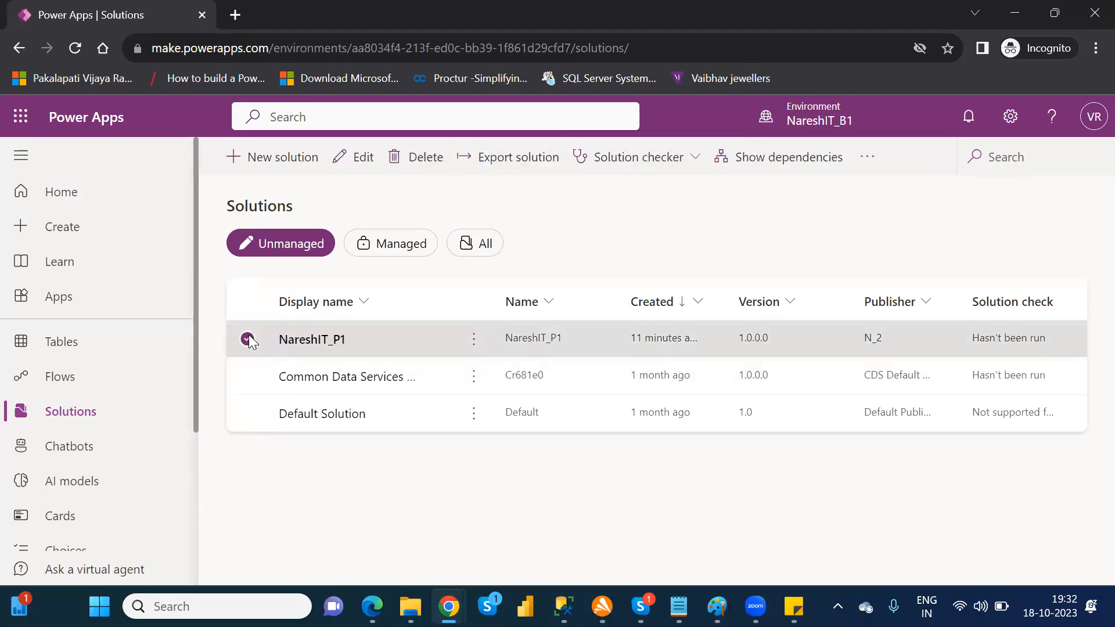
pyautogui.click(511, 169)
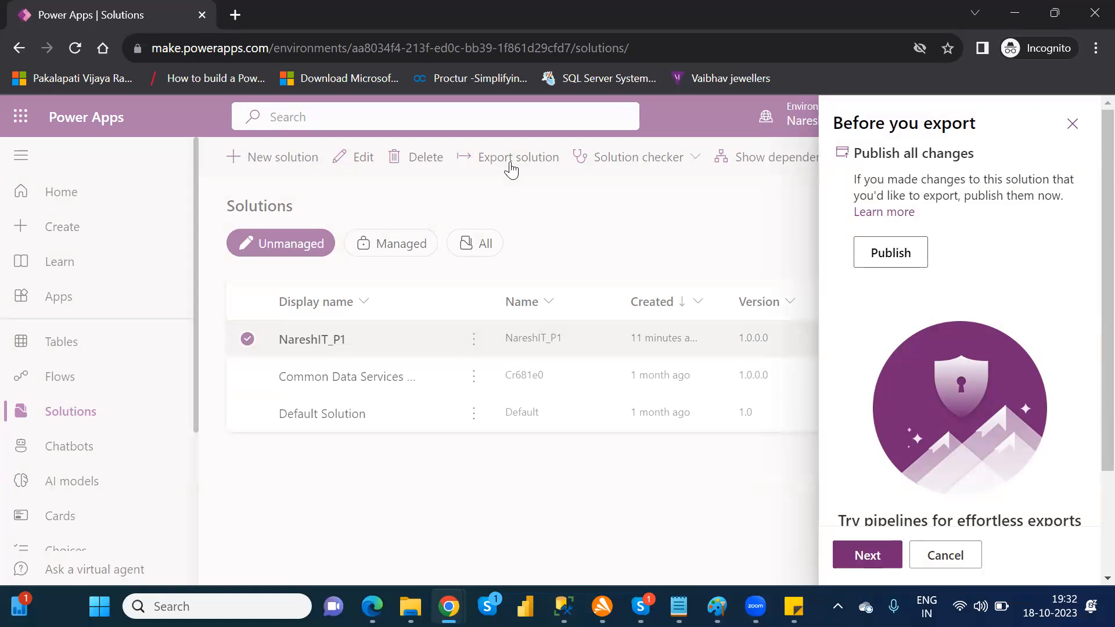
pyautogui.click(866, 555)
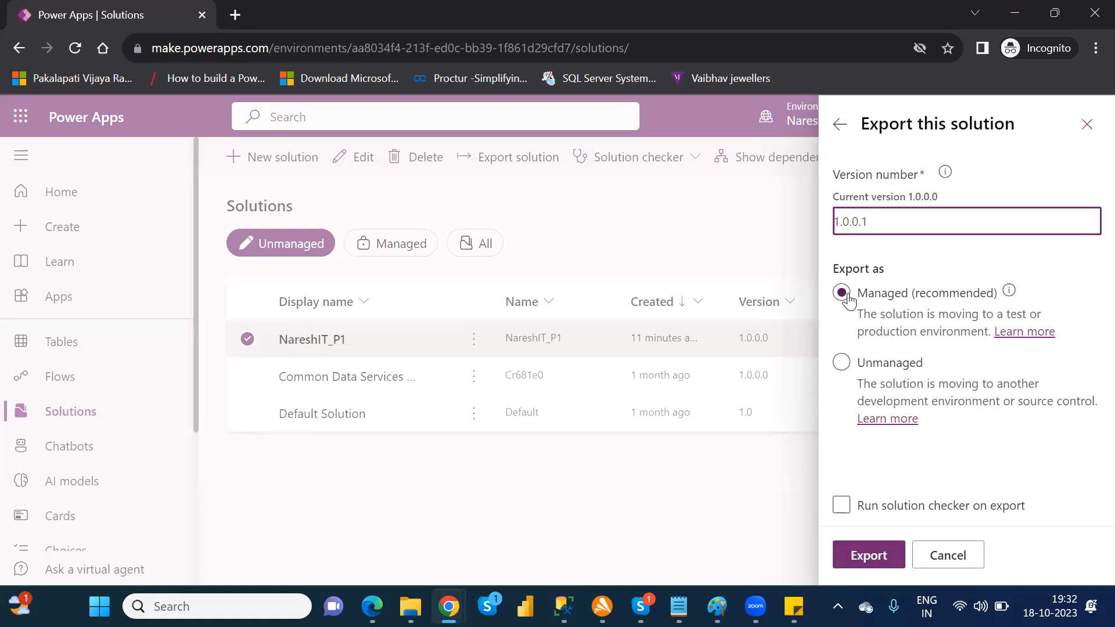
pyautogui.click(842, 363)
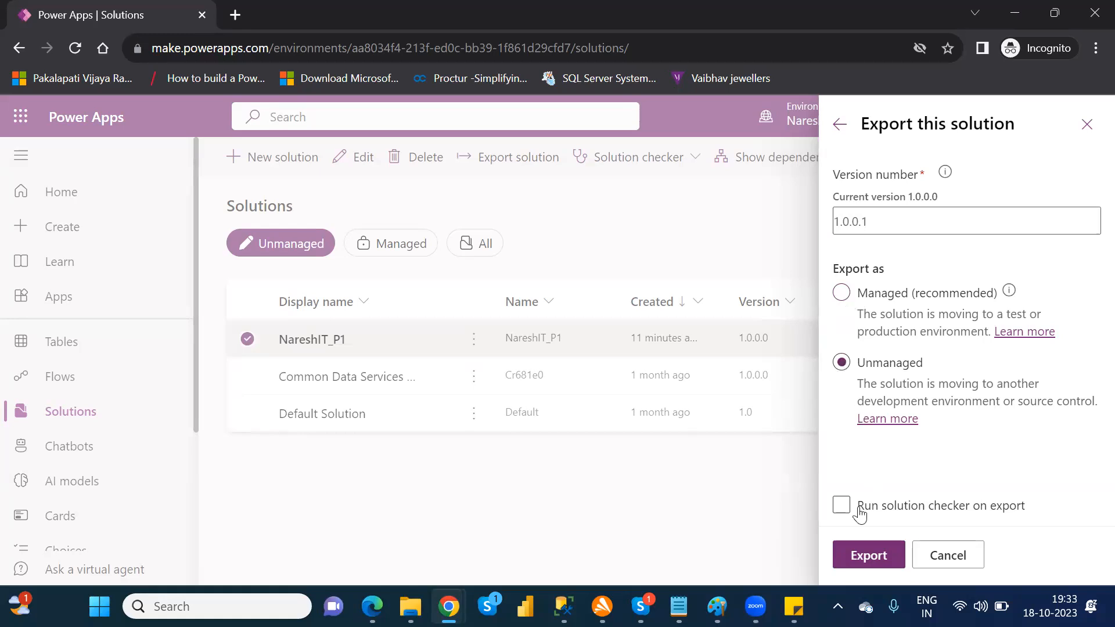
pyautogui.click(867, 552)
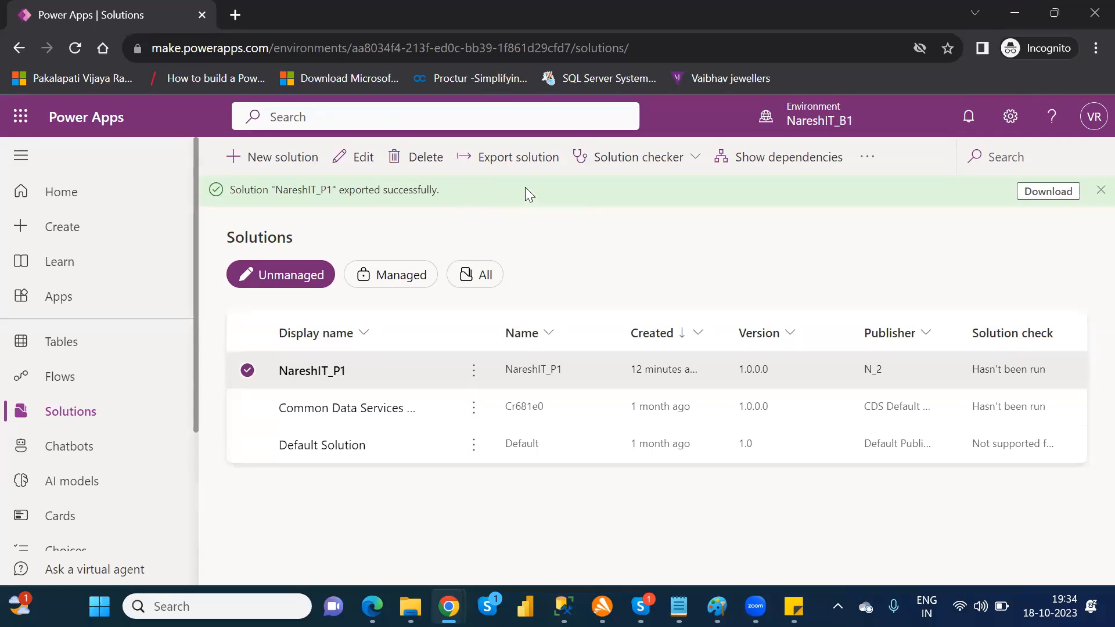
# Step: Download the exported NareshIT_P1 package and save it as NareshIT_P1_1_0_0_1 in the Downloads folder
pyautogui.click(1057, 194)
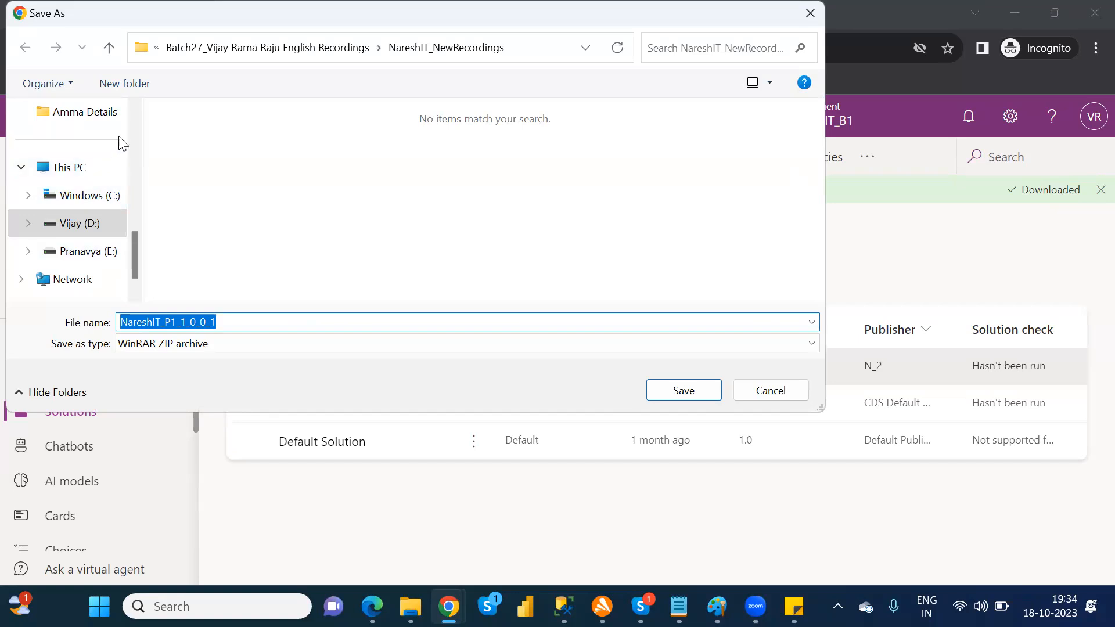
pyautogui.scroll(2, 132, 120)
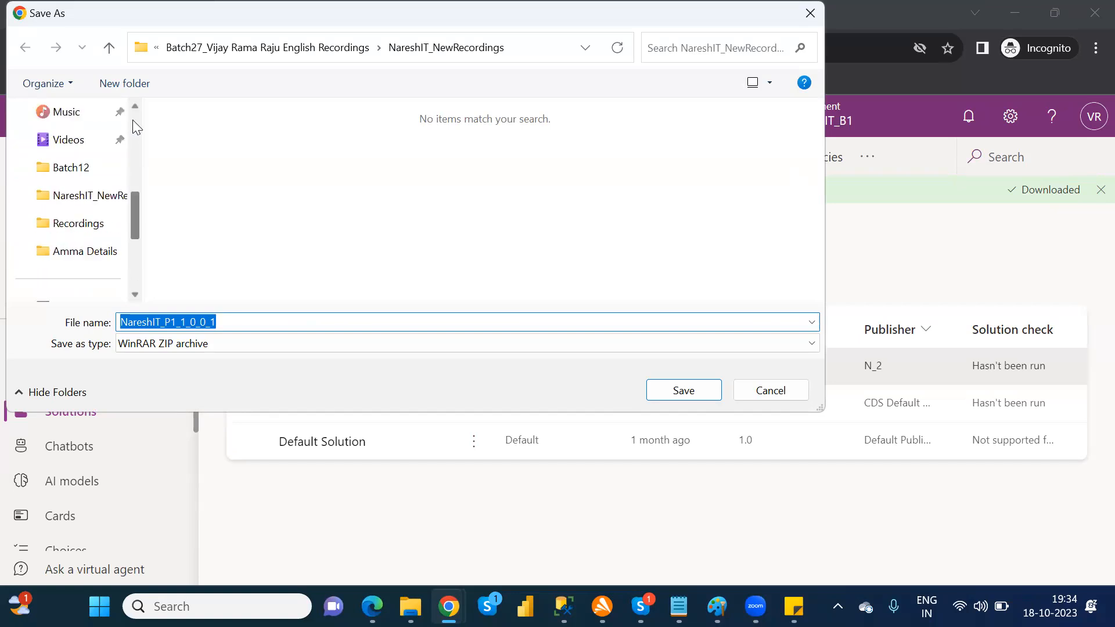
pyautogui.scroll(5, 133, 119)
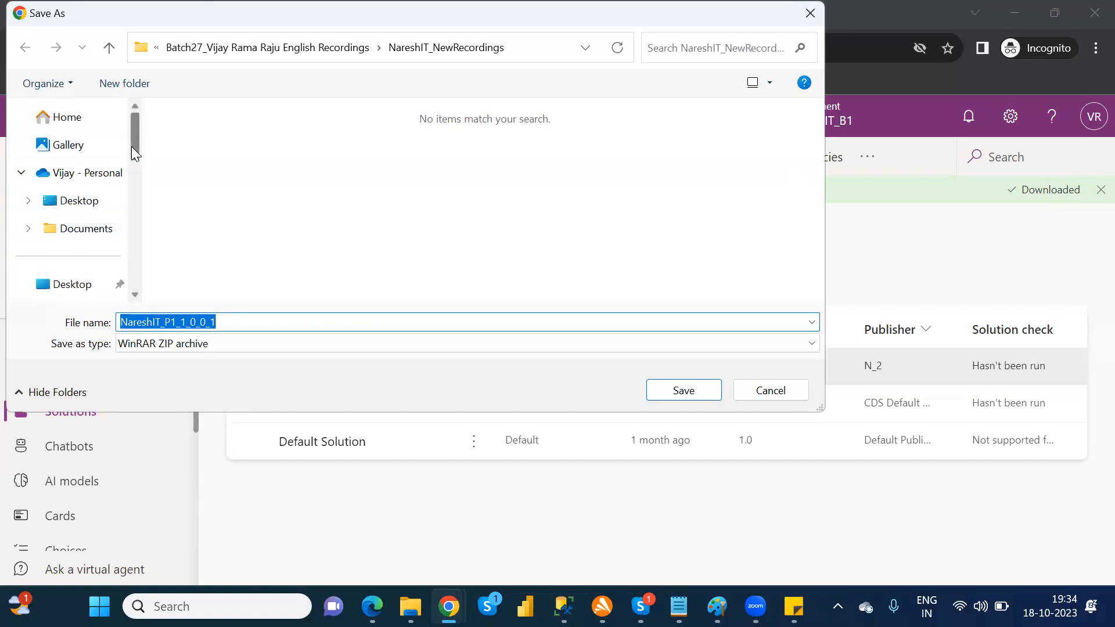
pyautogui.moveTo(130, 132); pyautogui.dragTo(133, 164)
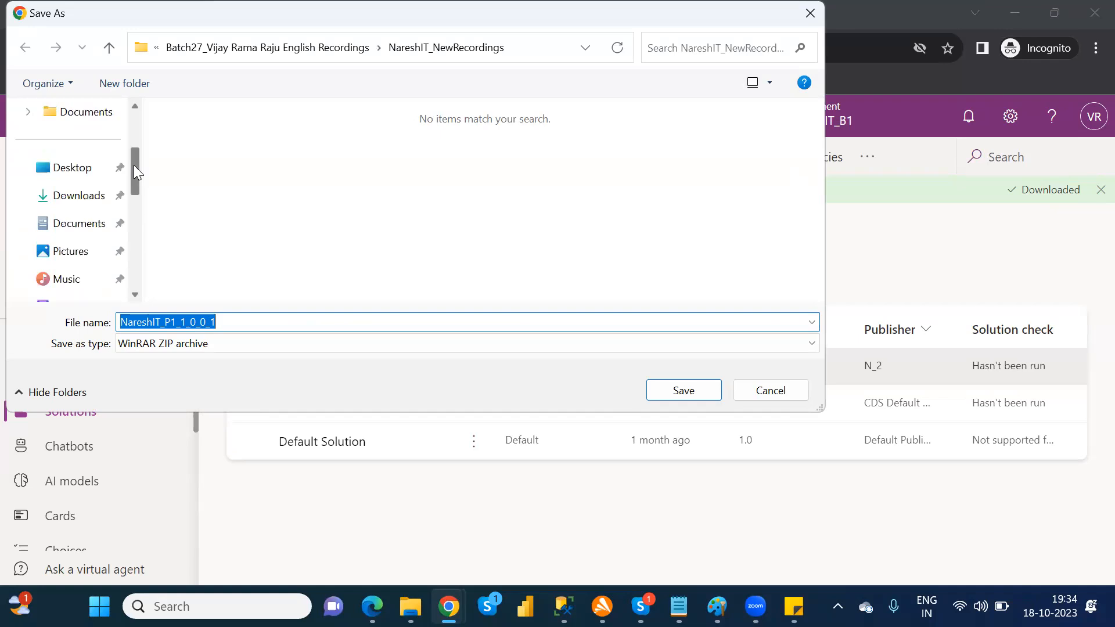
pyautogui.click(78, 195)
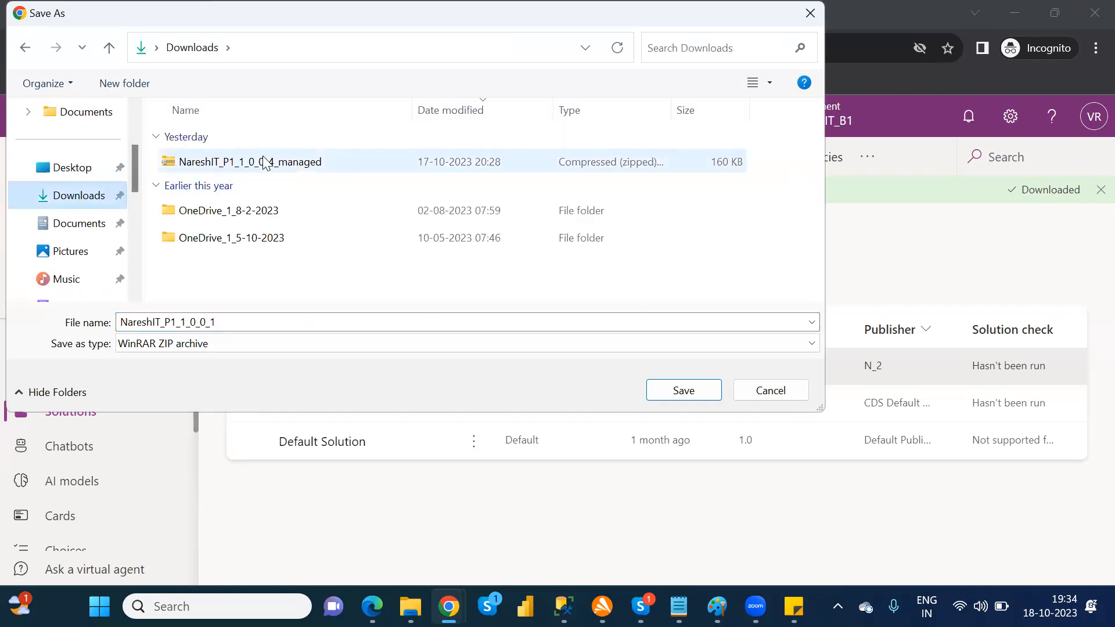
pyautogui.click(685, 392)
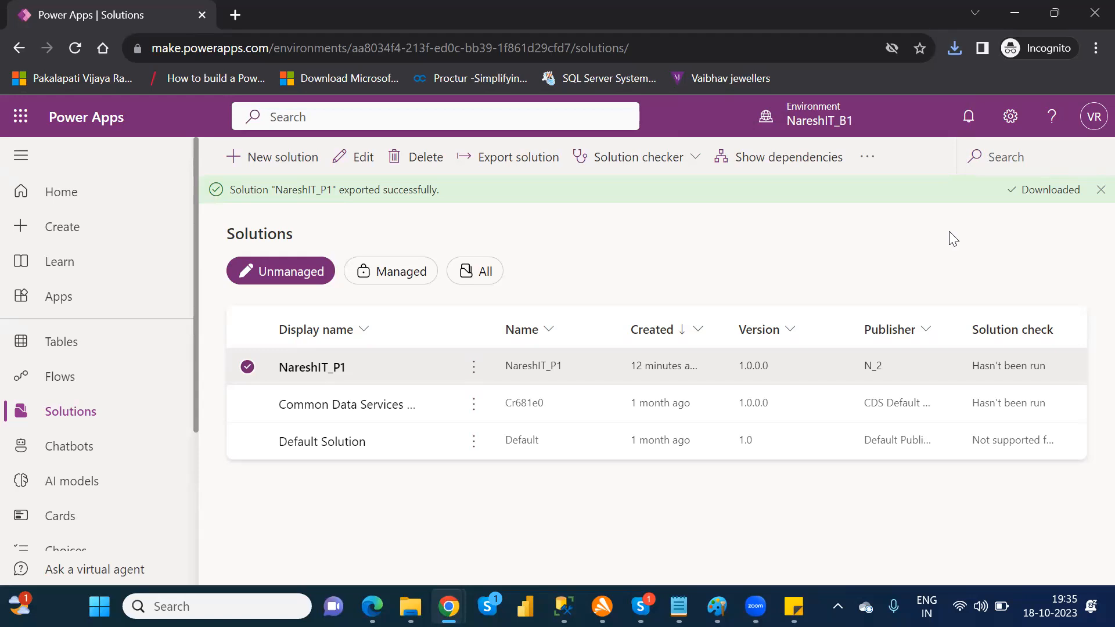
# Step: Switch to the Dataverse environment named after its owner and choose NareshIT_P1_1_0_0_1.zip from Downloads as the solution to import
pyautogui.click(815, 123)
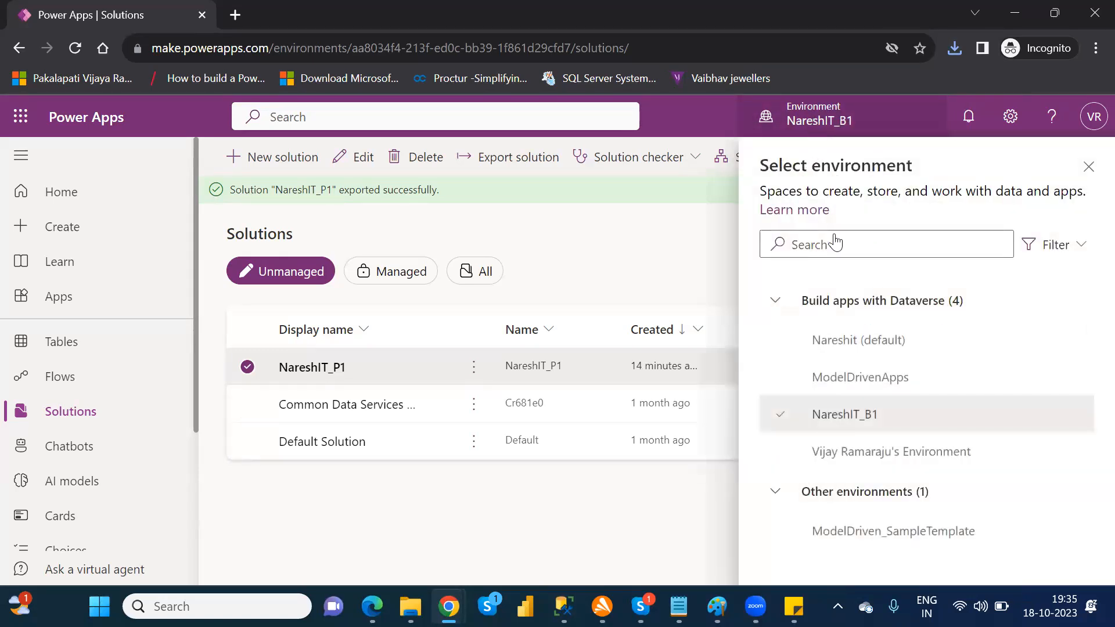
pyautogui.click(876, 453)
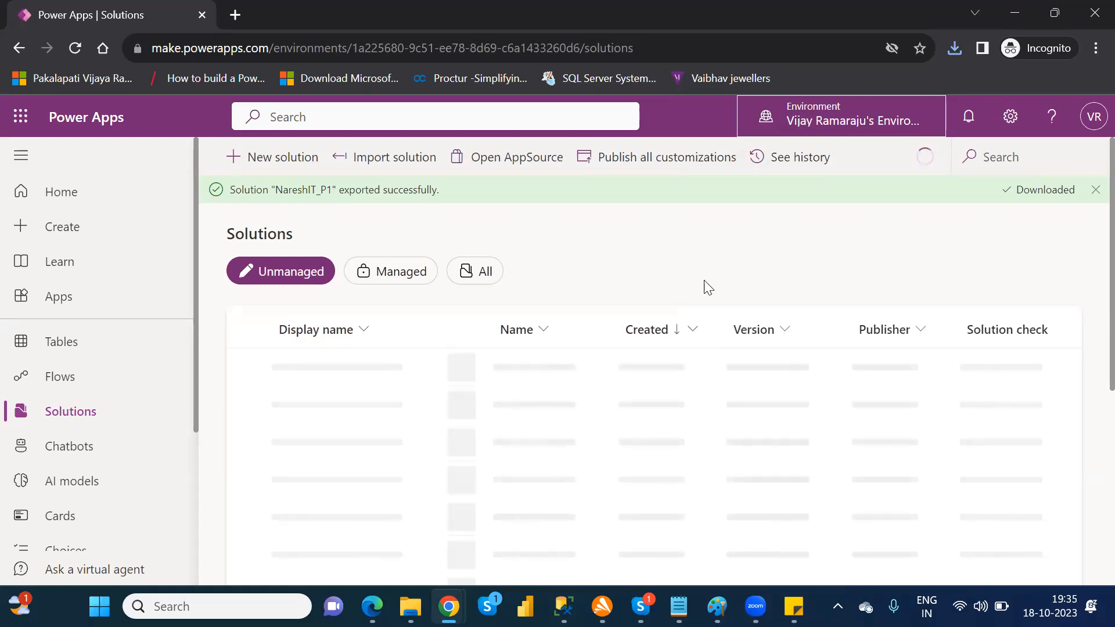
pyautogui.click(381, 158)
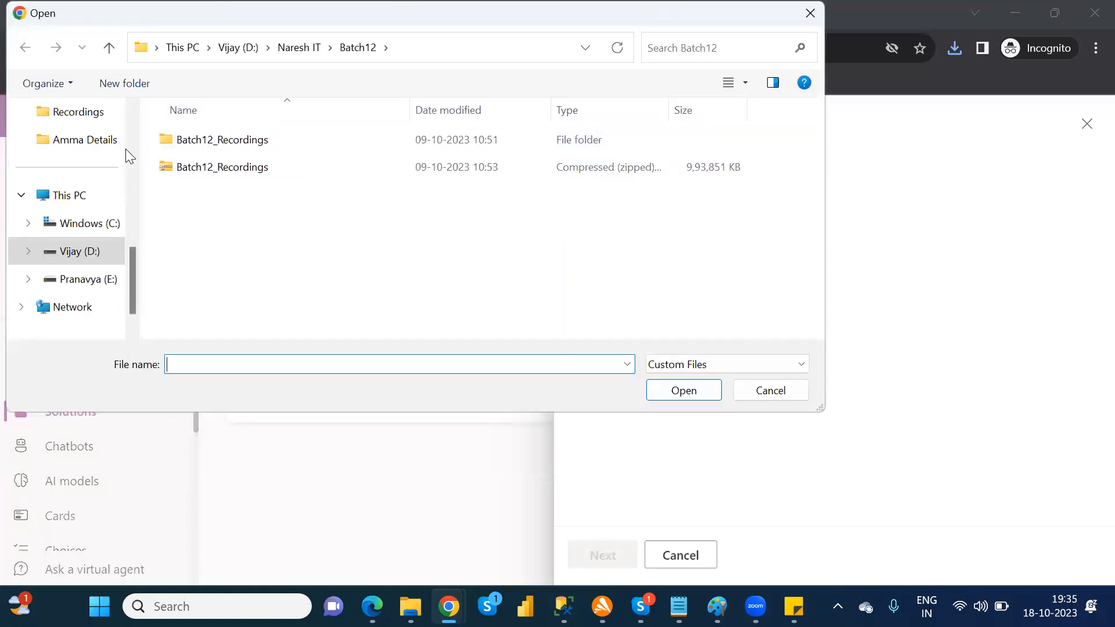
pyautogui.scroll(5, 134, 126)
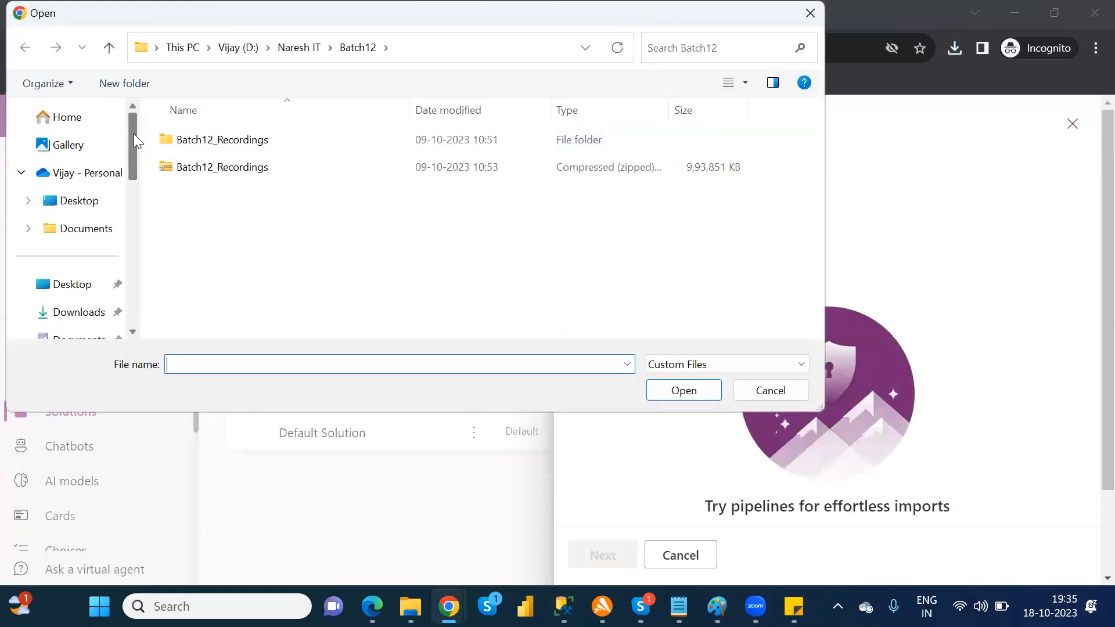
pyautogui.click(82, 314)
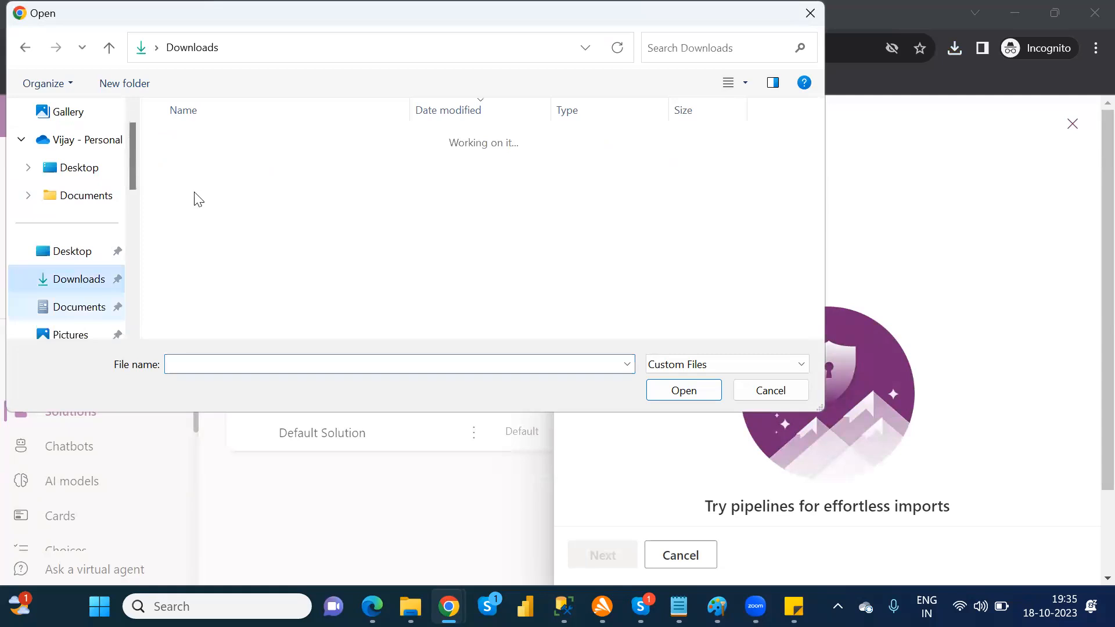
pyautogui.click(233, 164)
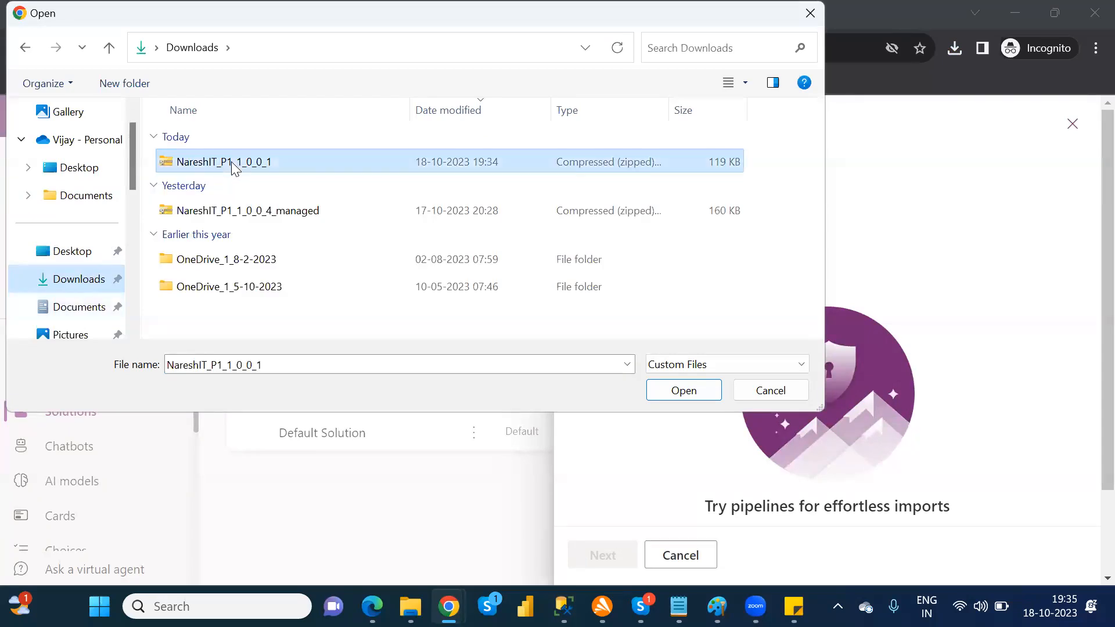
pyautogui.click(681, 391)
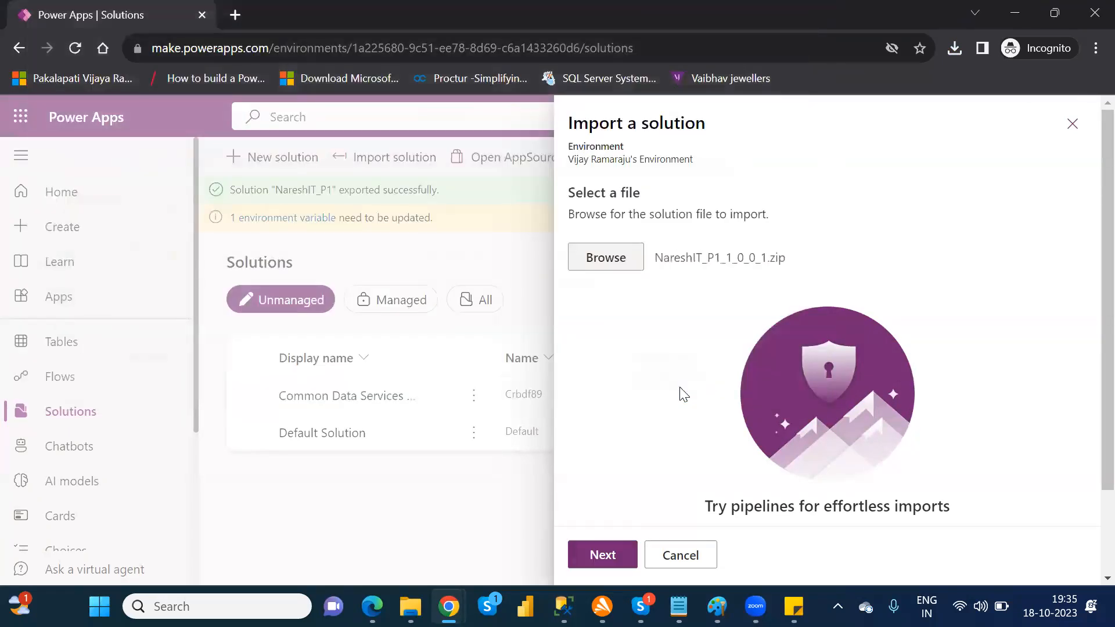
# Step: Proceed through the solution details, import NareshIT_P1 into this environment, and dismiss the earlier export notification
pyautogui.click(604, 555)
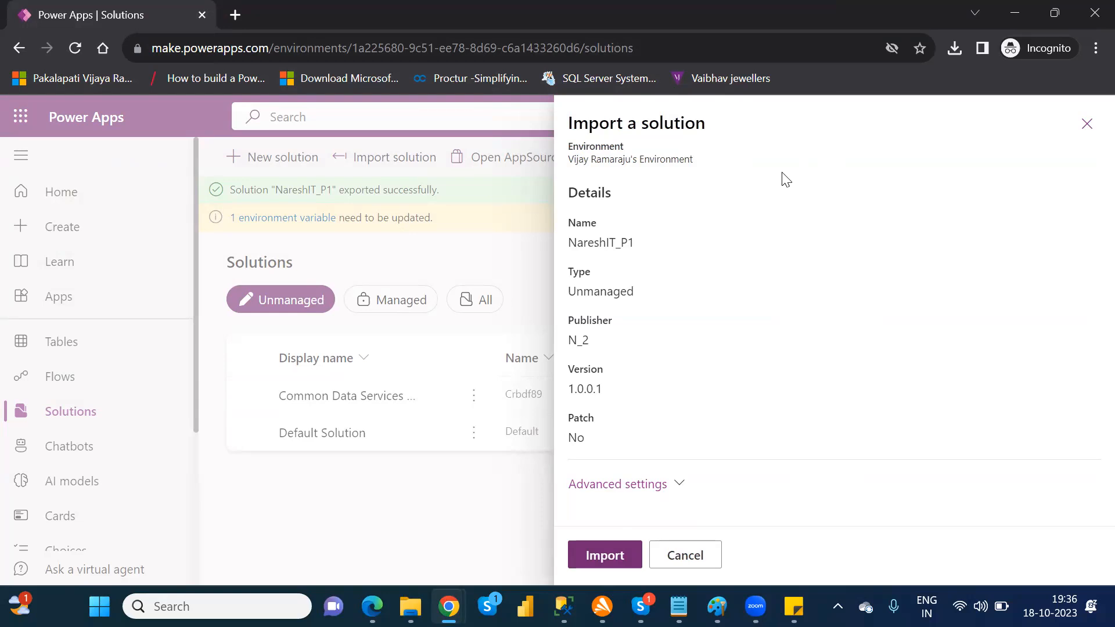
pyautogui.click(605, 556)
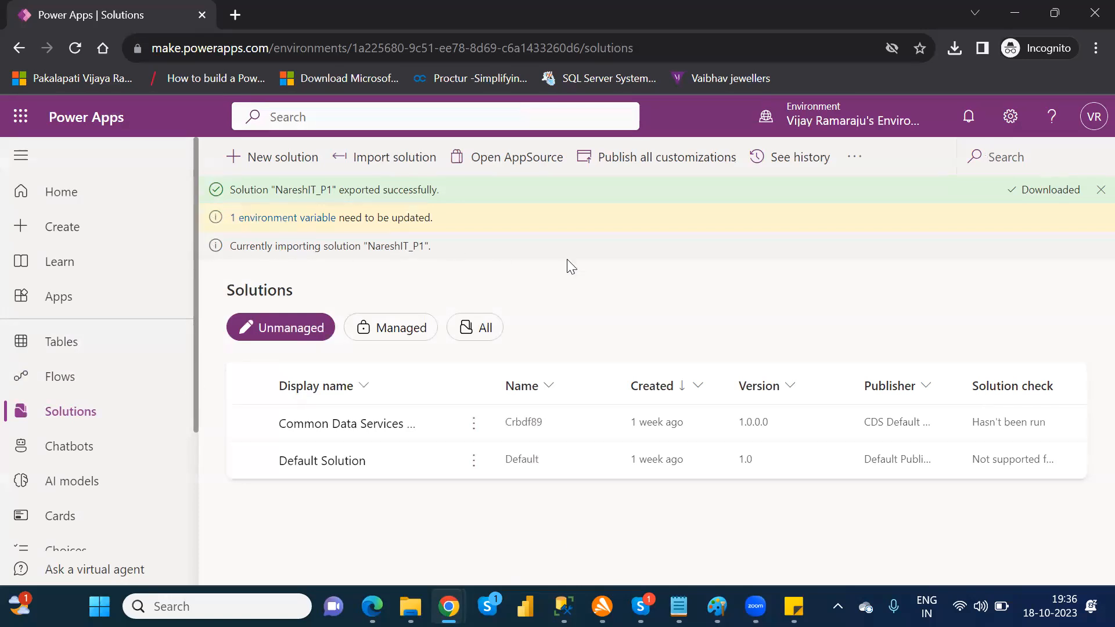
pyautogui.click(1099, 192)
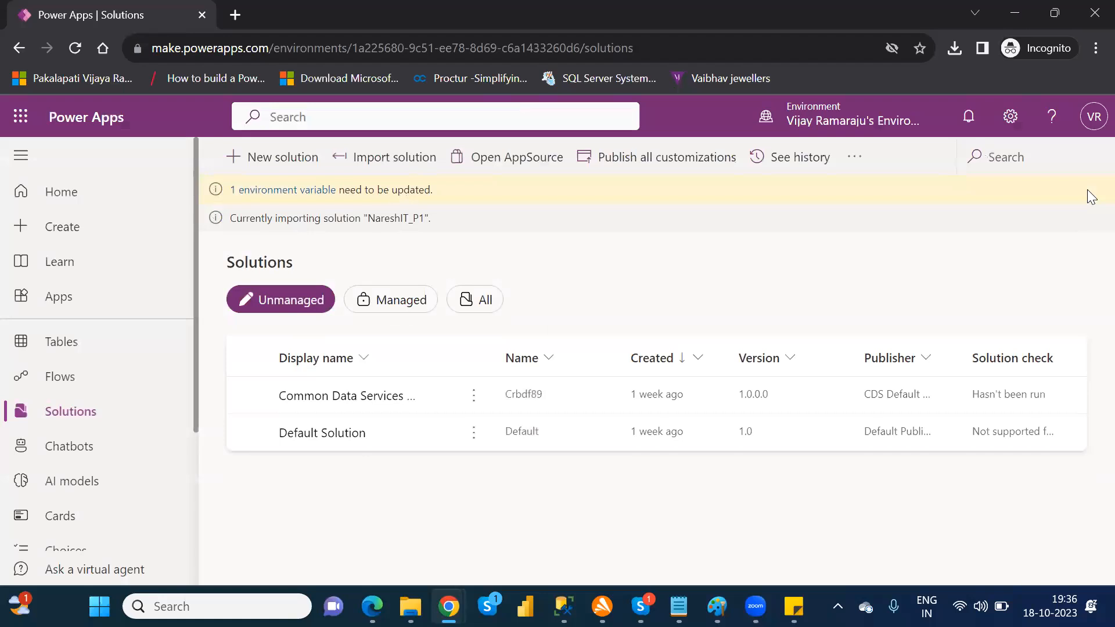
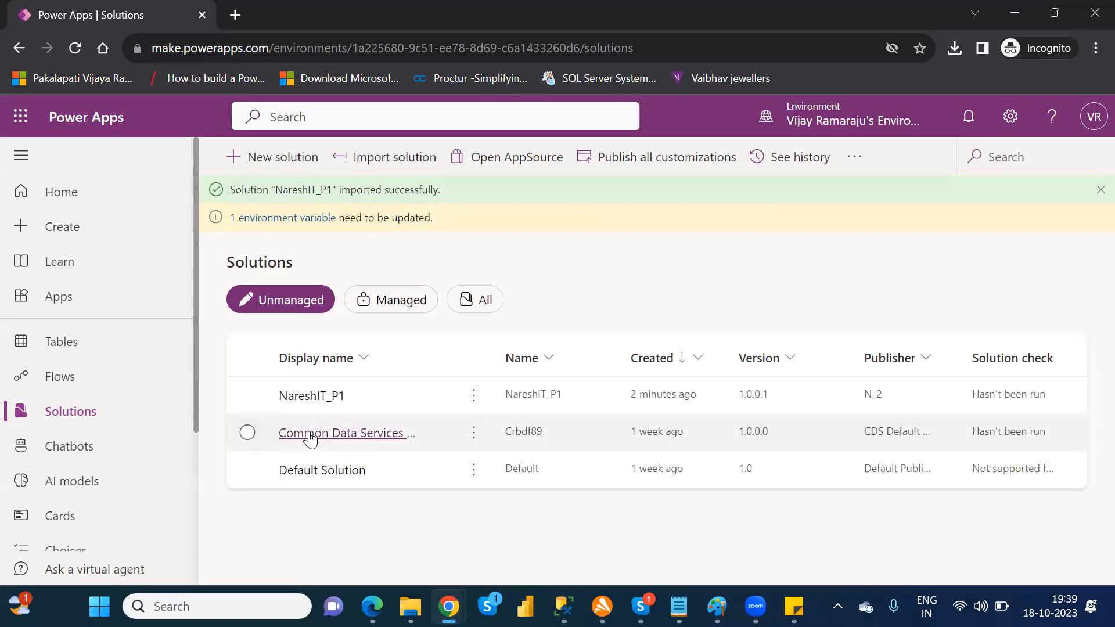
# Step: Review the objects in the imported NareshIT_P1 solution and search the environment's tables for "fina"
pyautogui.click(336, 399)
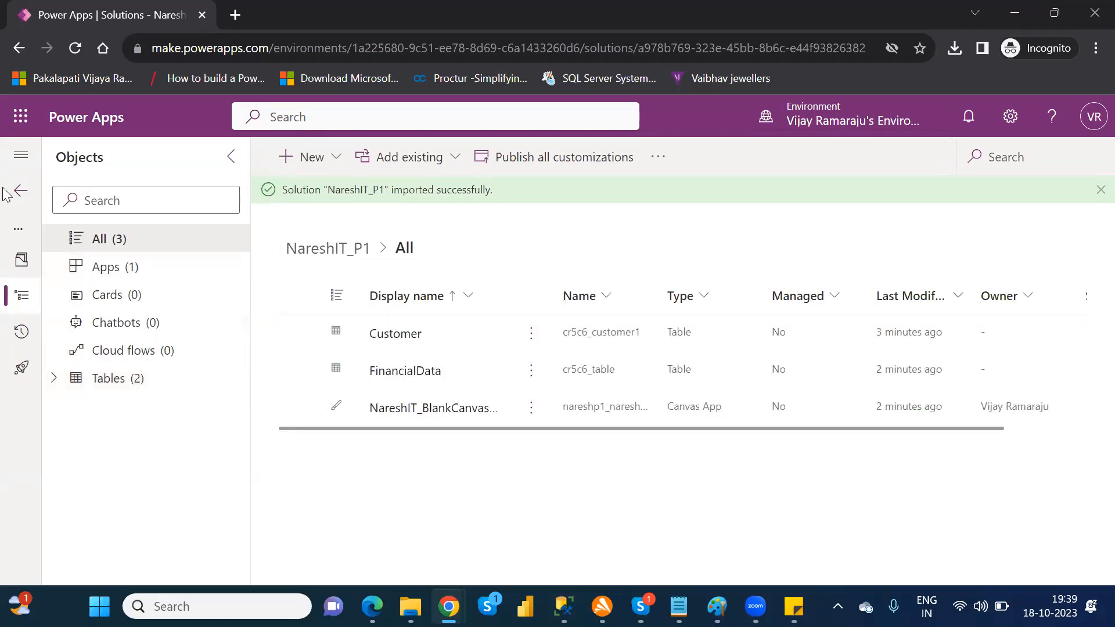
pyautogui.click(17, 199)
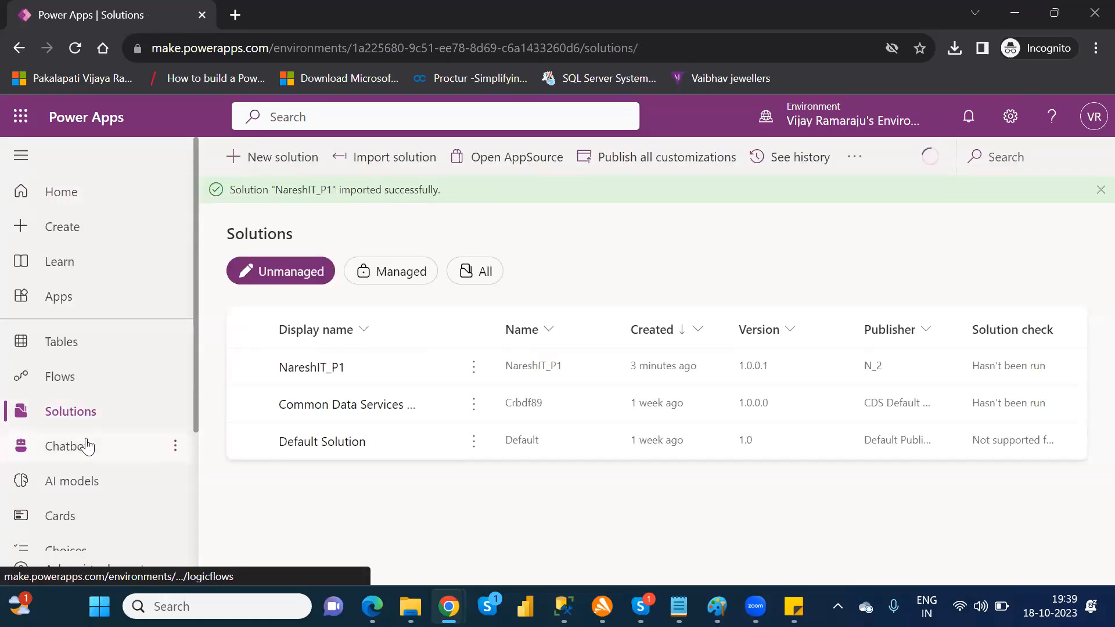
pyautogui.click(67, 346)
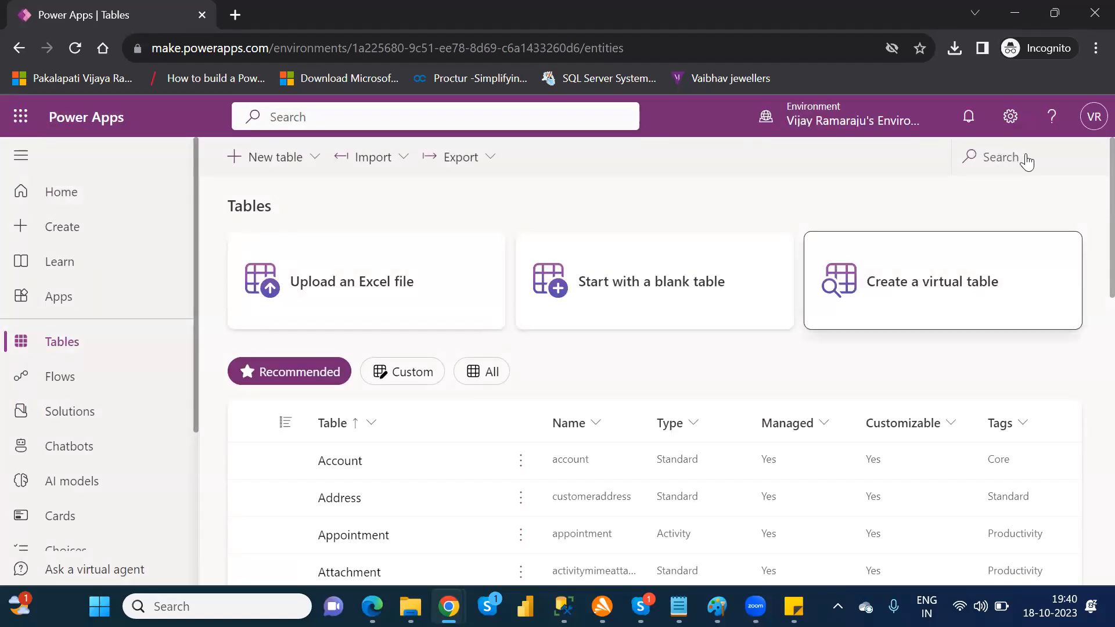
pyautogui.click(1004, 165)
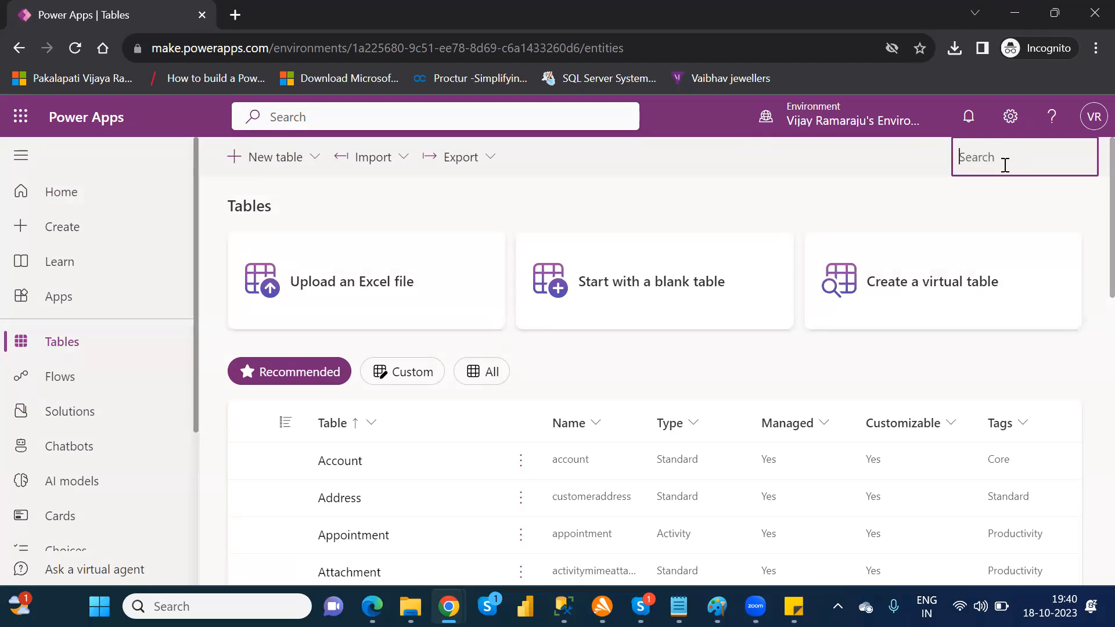
pyautogui.write('fina')
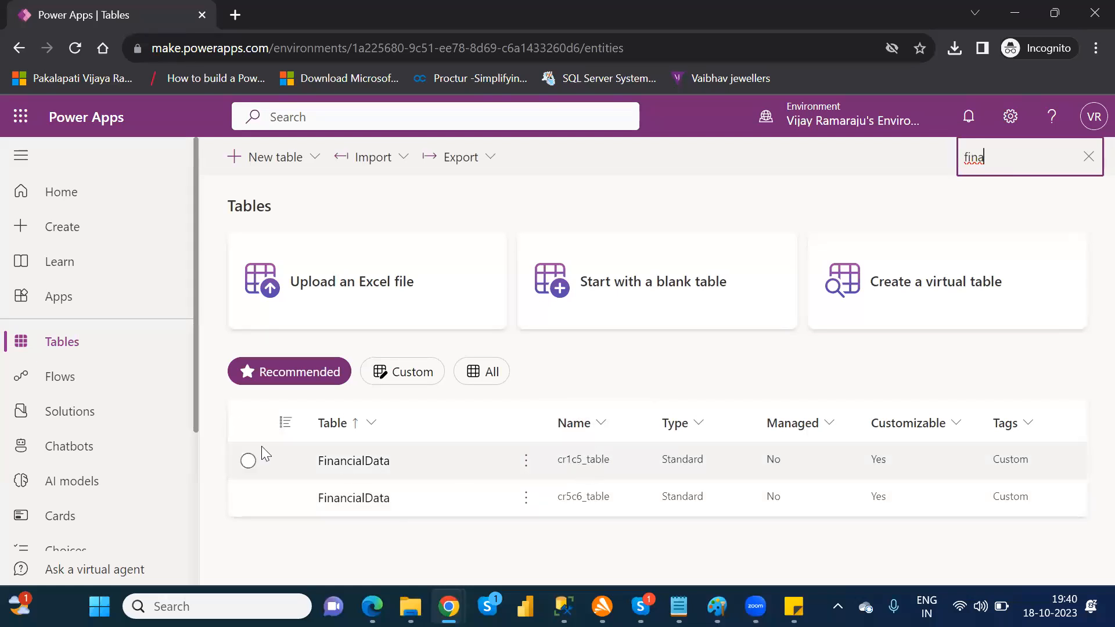
# Step: Reopen the NareshIT_P1 solution from the solutions list to check its tables and app, and go back to the list
pyautogui.click(81, 413)
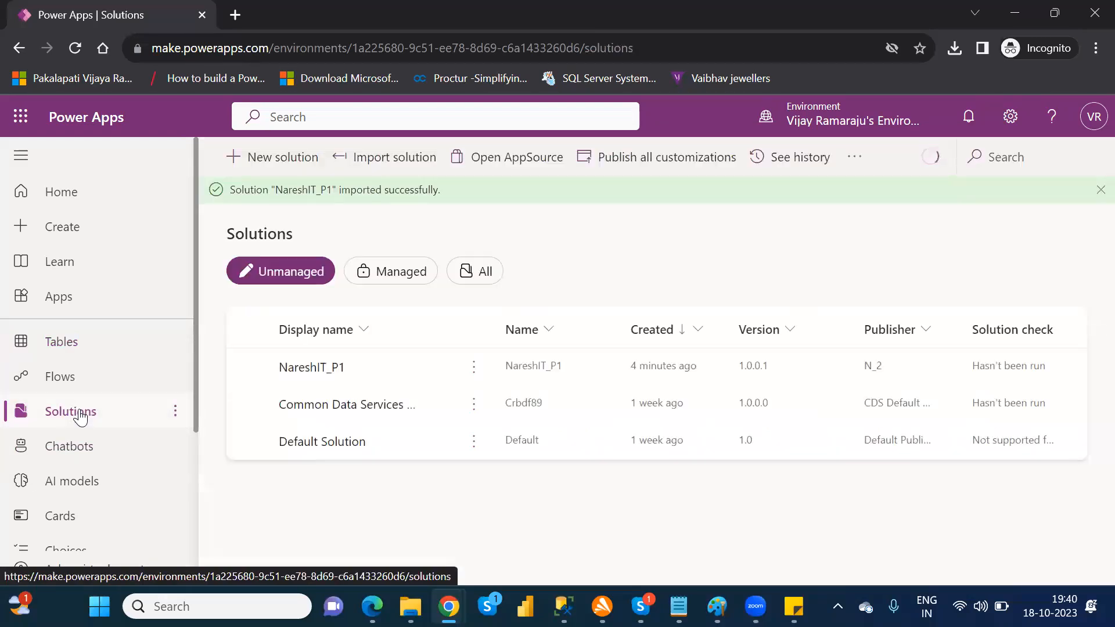
pyautogui.click(306, 366)
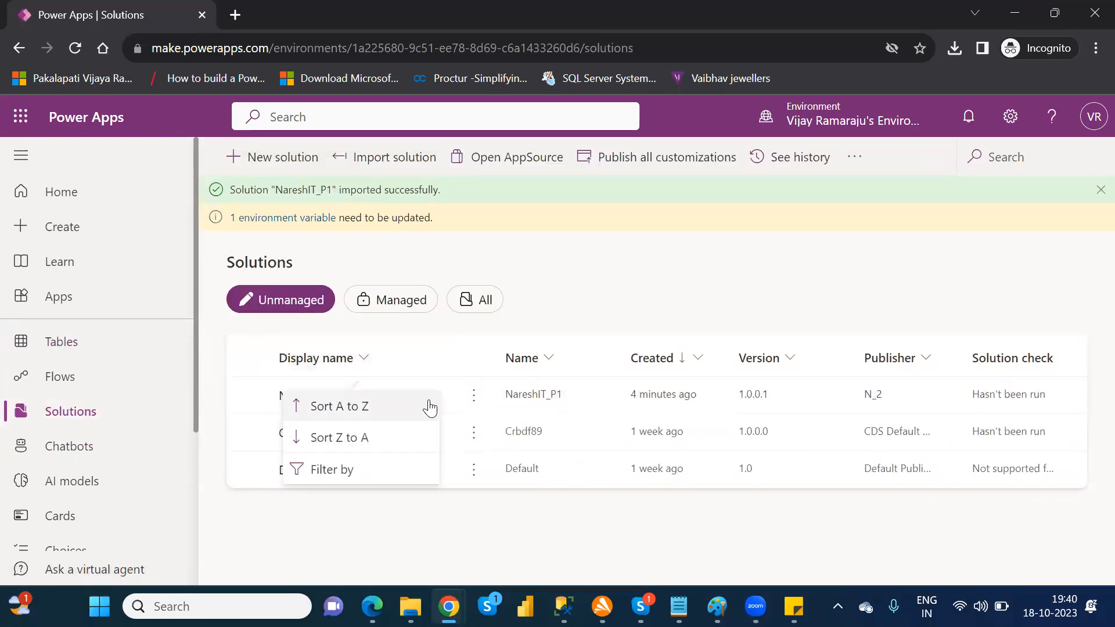
pyautogui.click(456, 508)
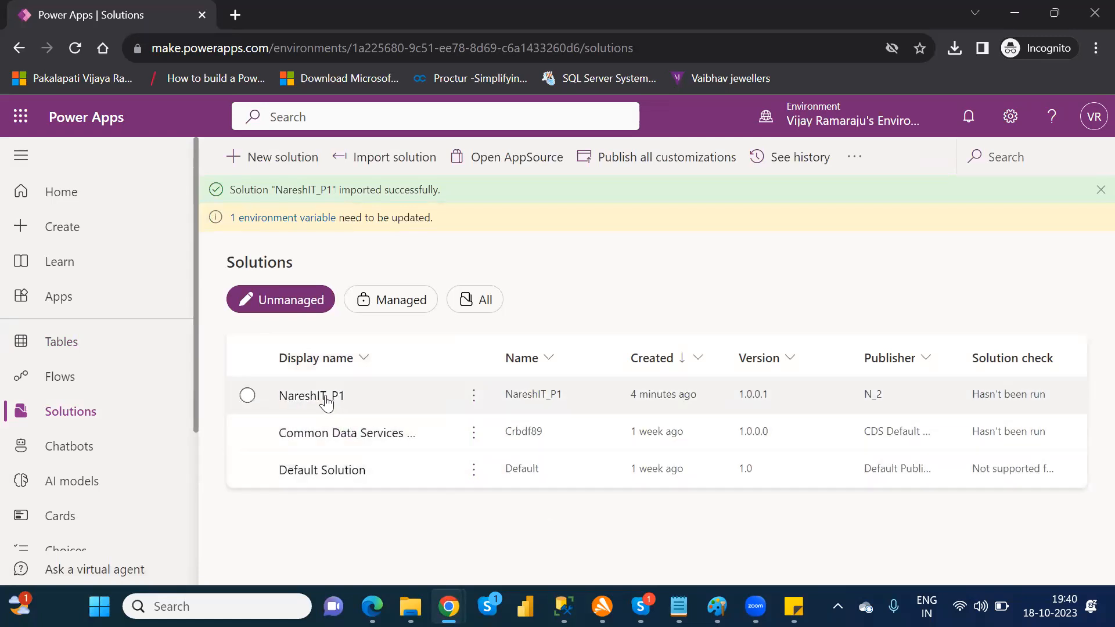
pyautogui.click(294, 396)
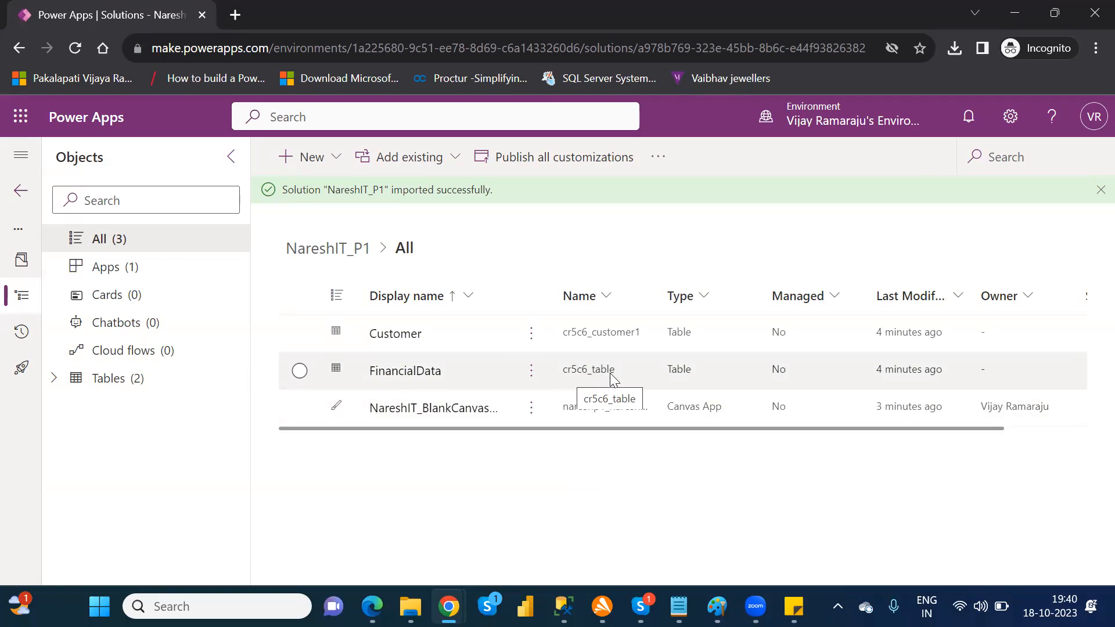
pyautogui.click(22, 191)
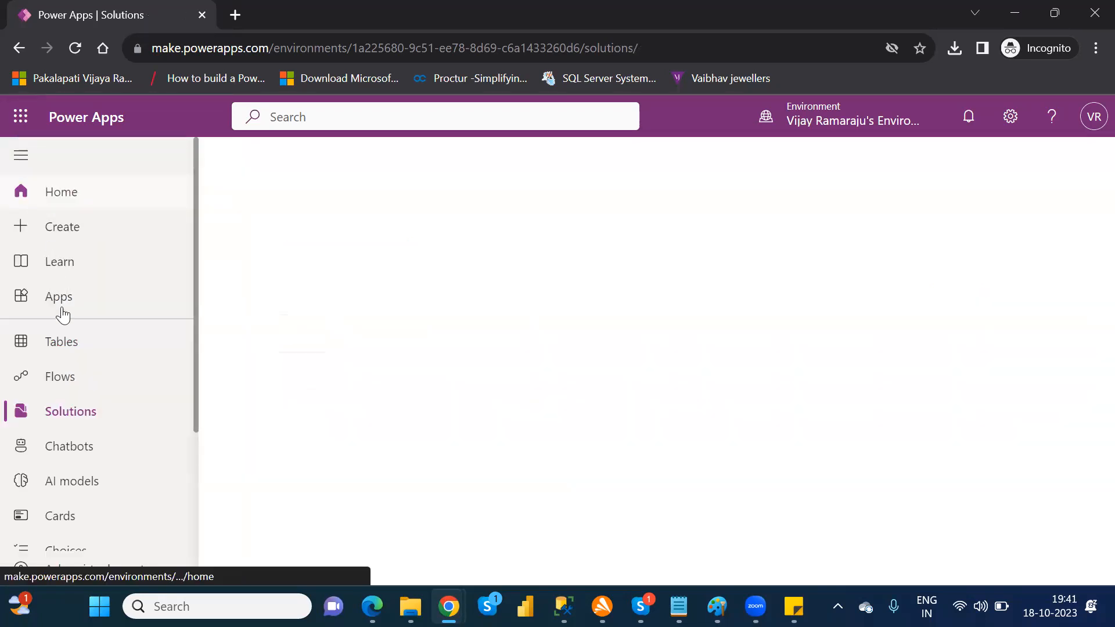
# Step: Check the environment's tables for the imported ones by searching for "fina" and for "custom"
pyautogui.click(62, 342)
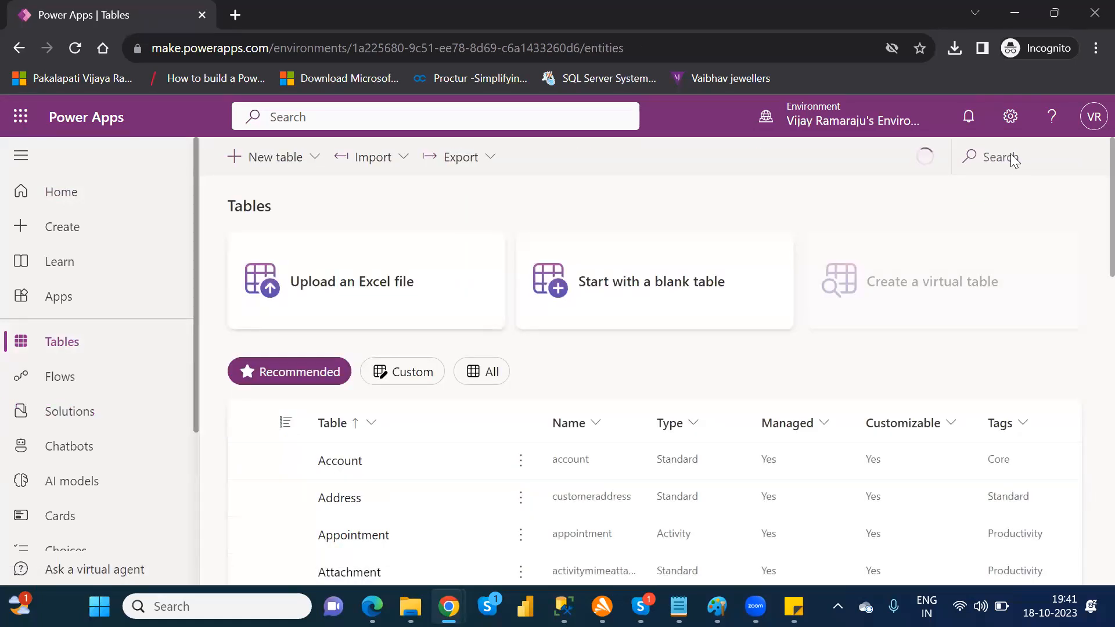
pyautogui.click(1028, 157)
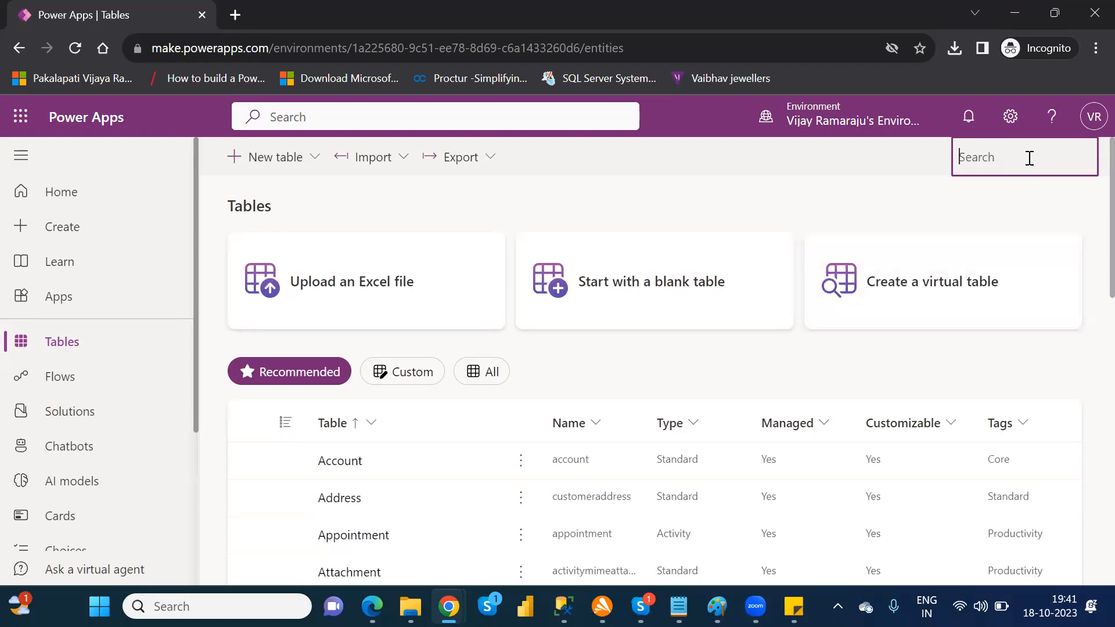
pyautogui.write('fina')
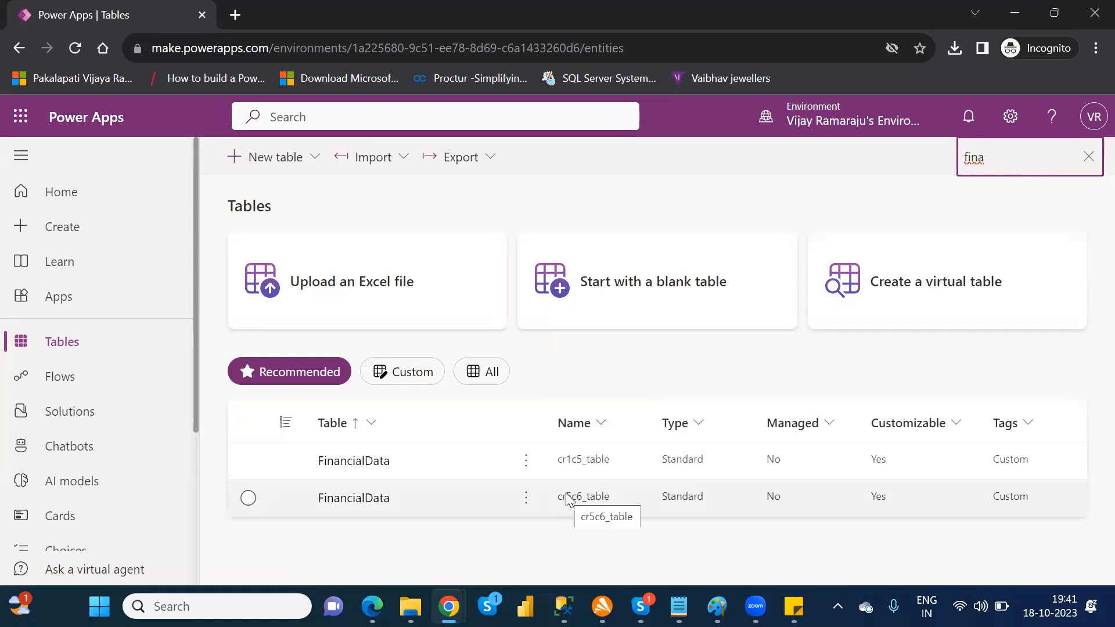
pyautogui.press('BackSpace')
pyautogui.press('BackSpace')
pyautogui.press('BackSpace')
pyautogui.press('BackSpace')
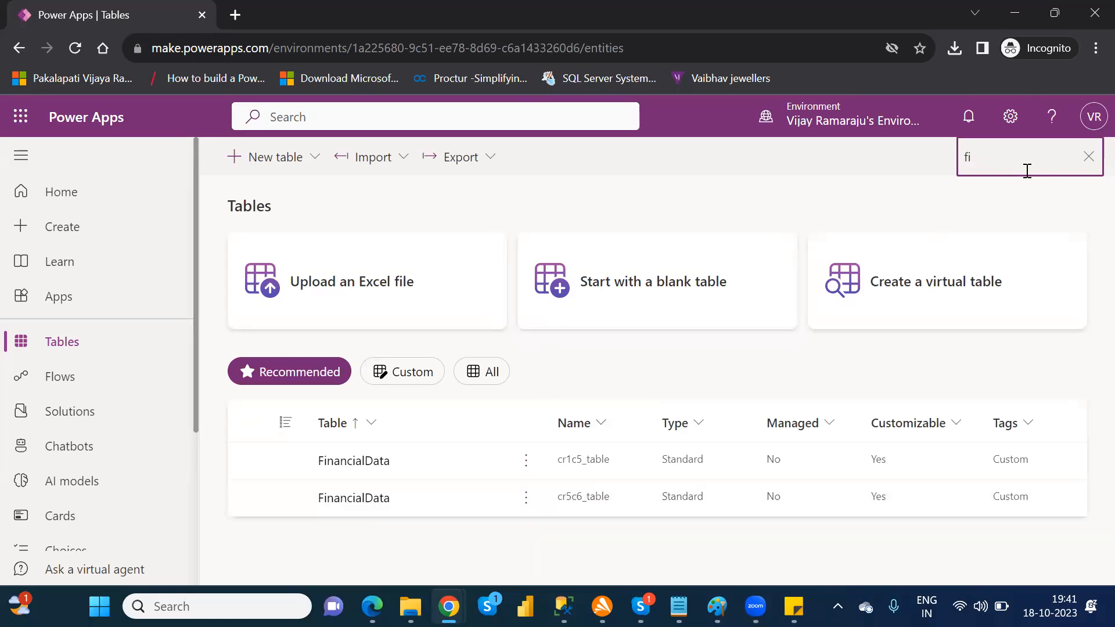
pyautogui.write('custom')
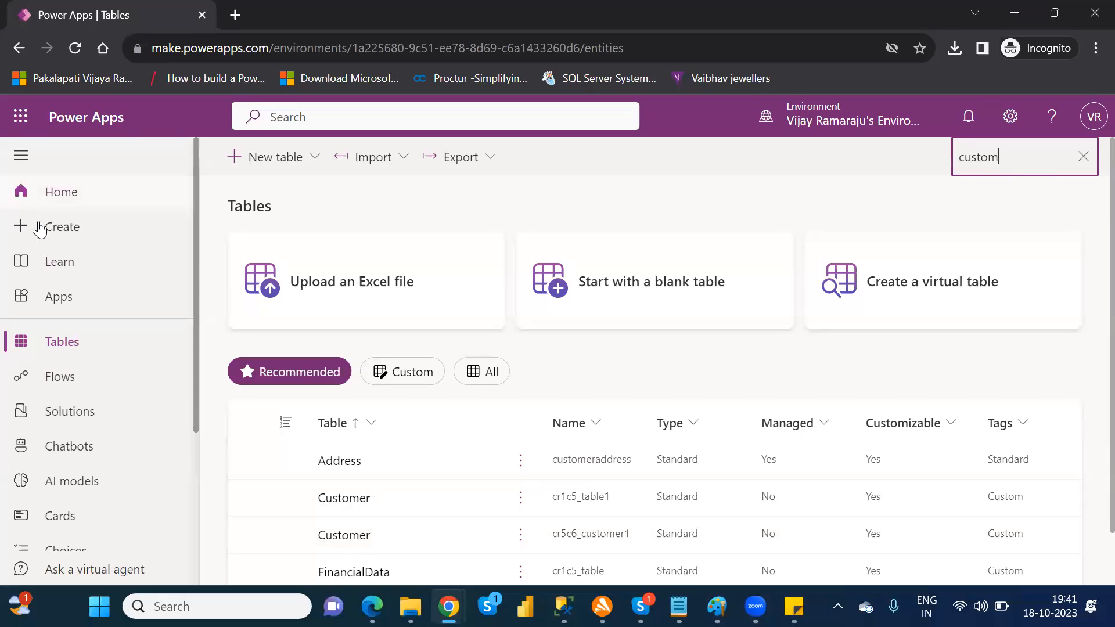
# Step: Play NareshIT_BlankCanvasApp from the apps list and start signing in to its first OneDrive connection
pyautogui.click(59, 300)
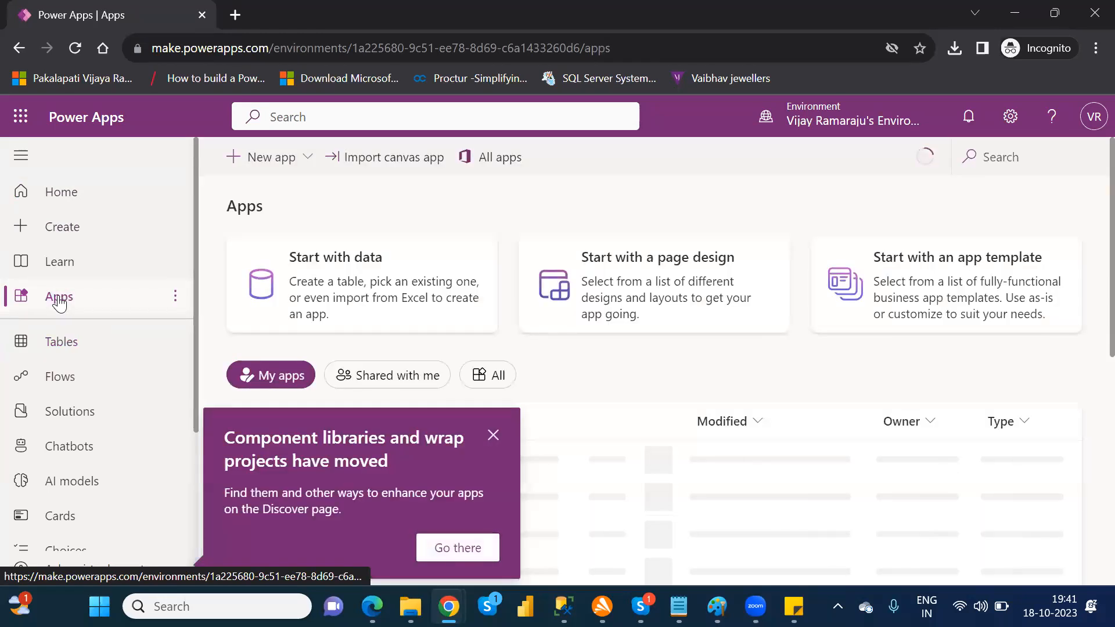
pyautogui.click(492, 435)
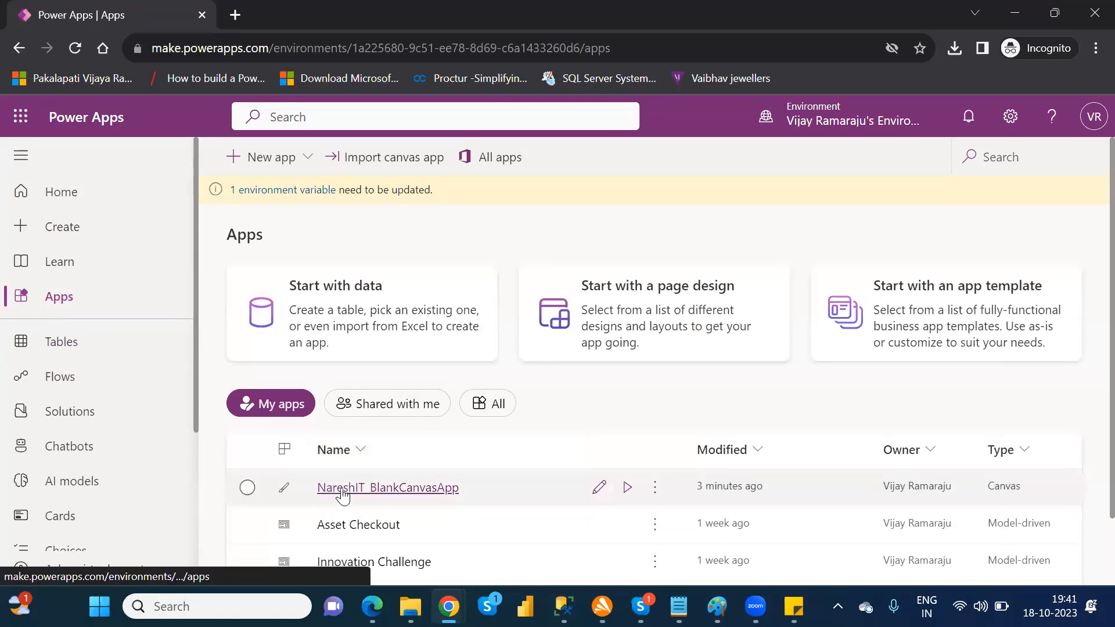
pyautogui.click(439, 490)
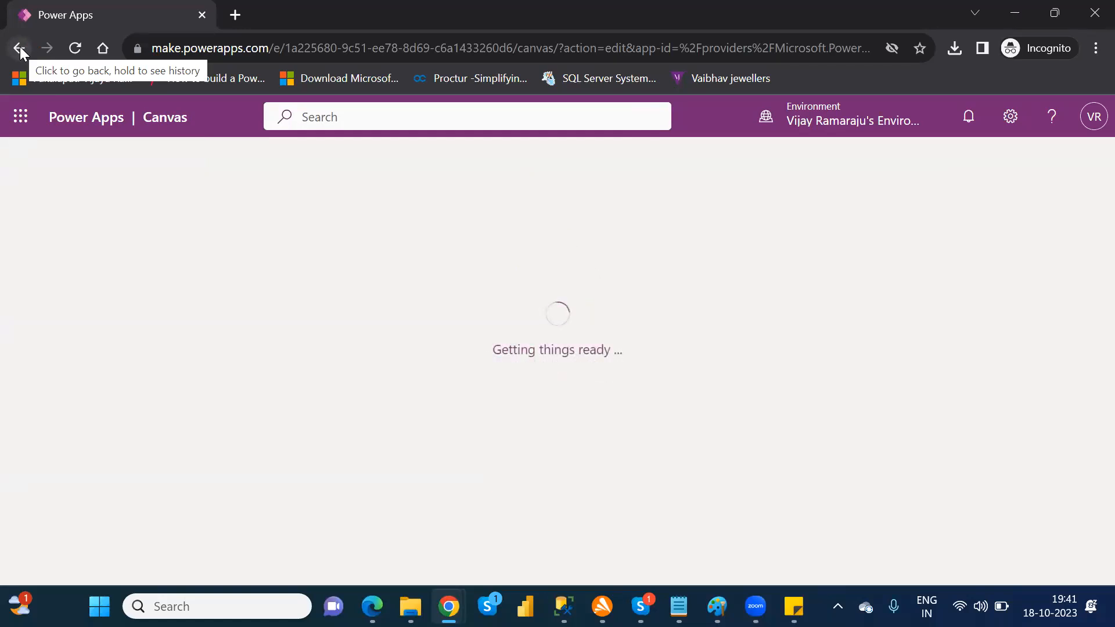
pyautogui.click(19, 49)
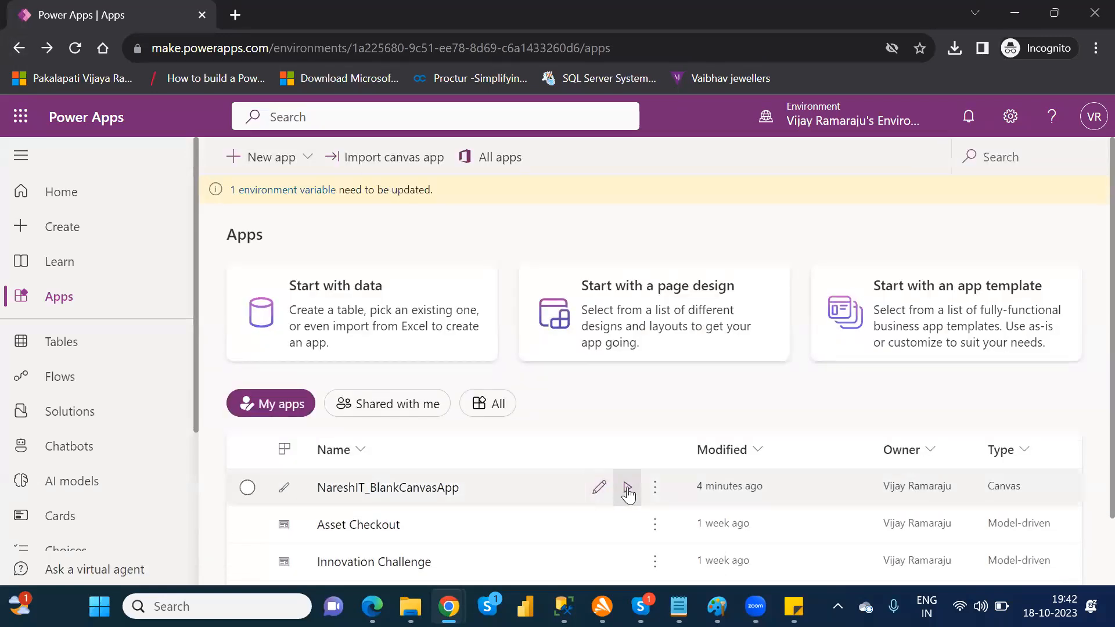
pyautogui.click(627, 491)
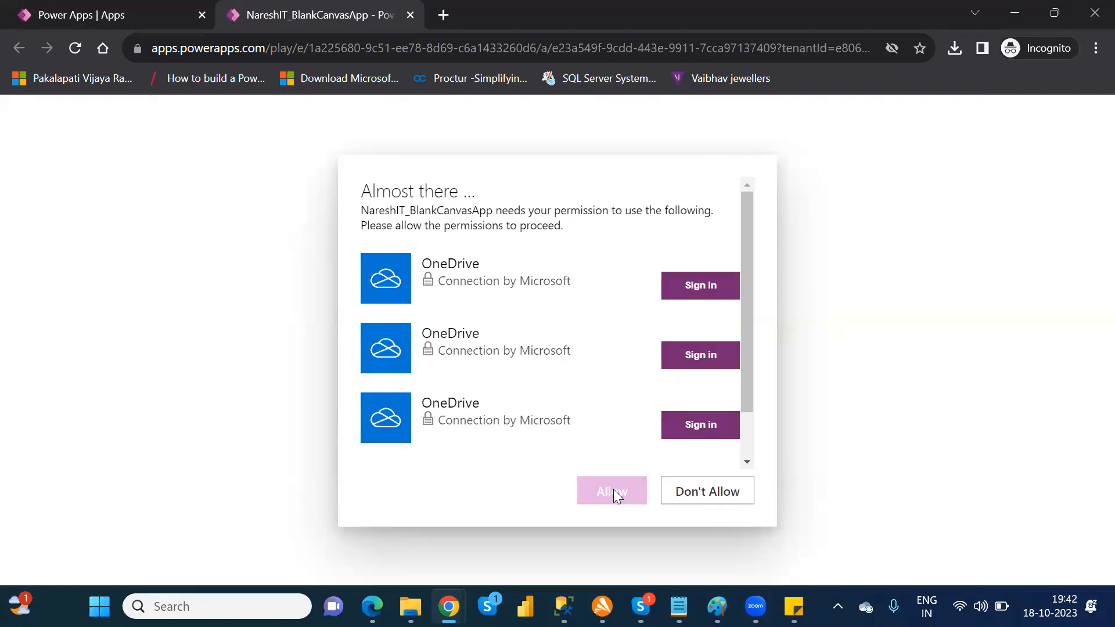
pyautogui.click(702, 288)
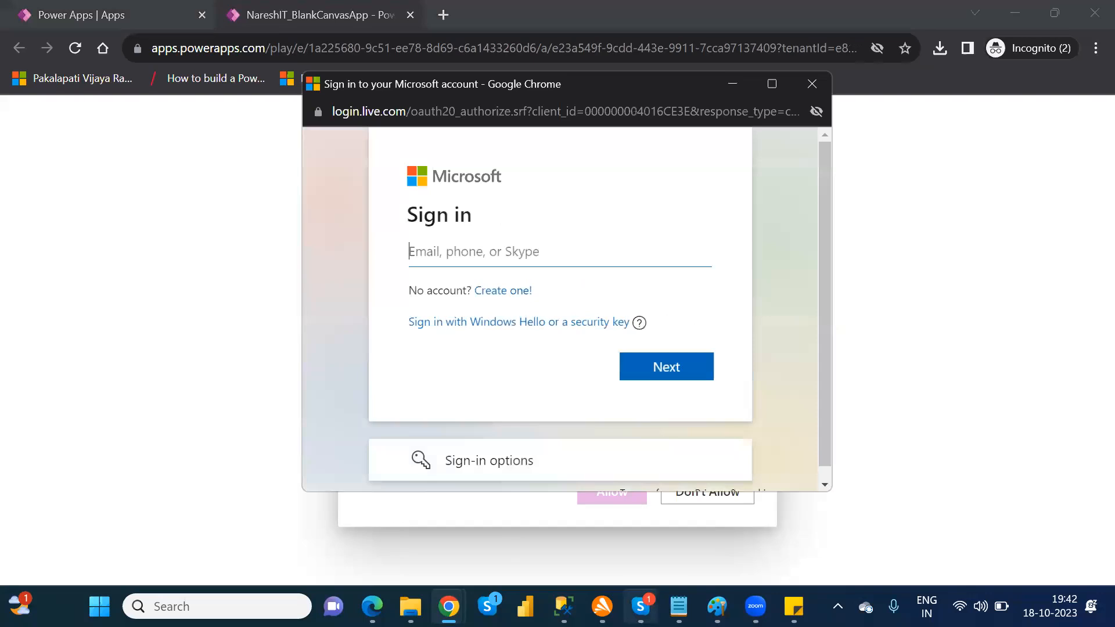
# Step: Switch to Skype and open the account profile to look up the Microsoft account's e-mail address
pyautogui.click(641, 606)
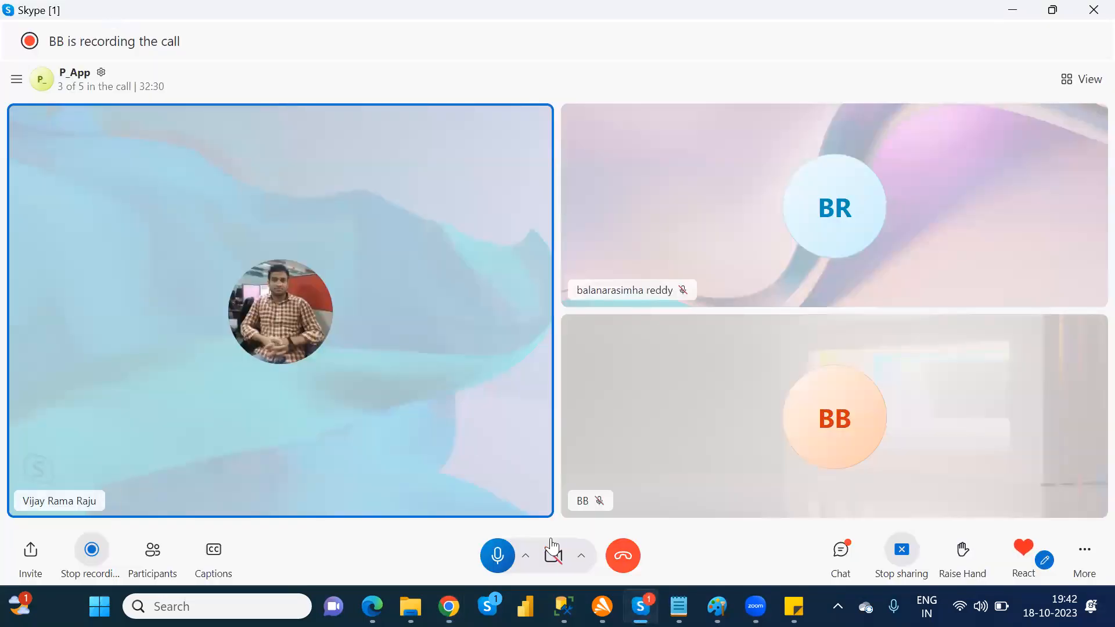
pyautogui.click(641, 606)
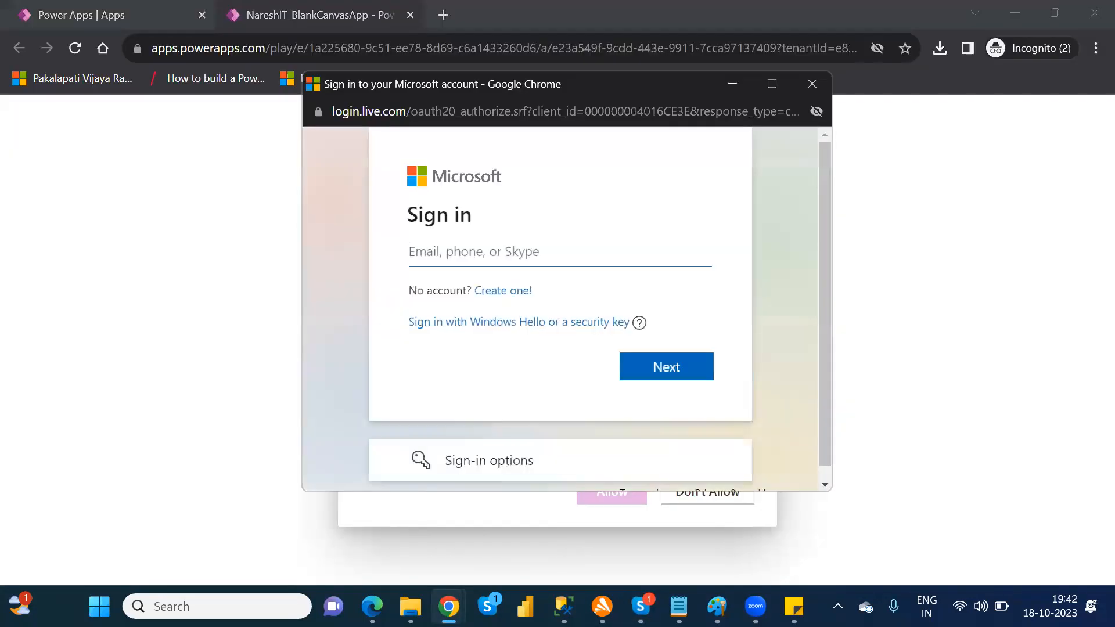
pyautogui.click(991, 140)
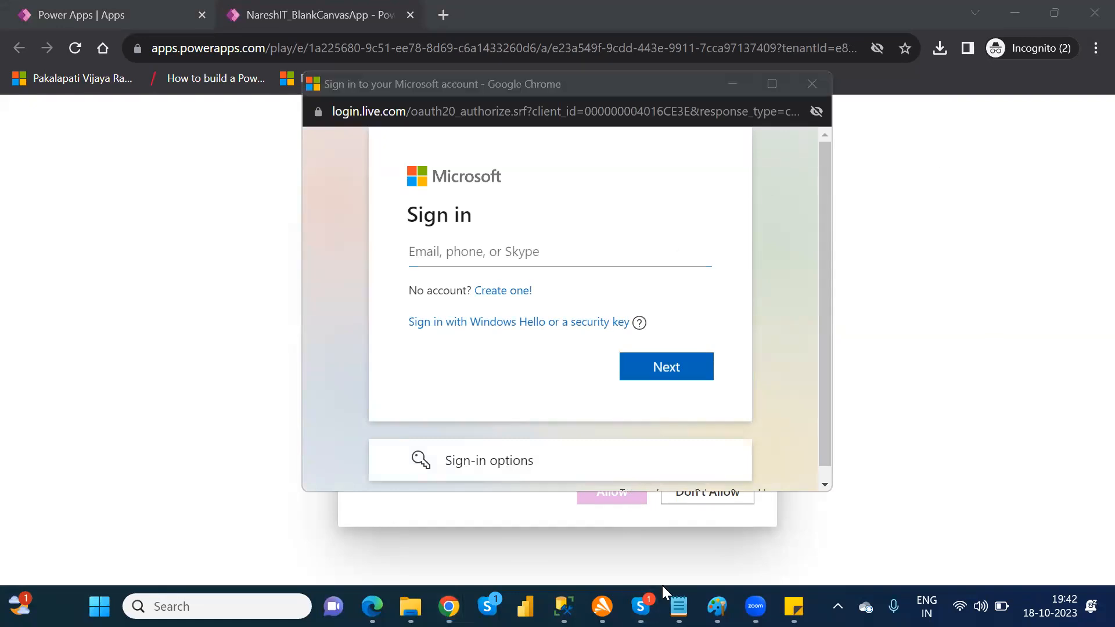
pyautogui.click(640, 606)
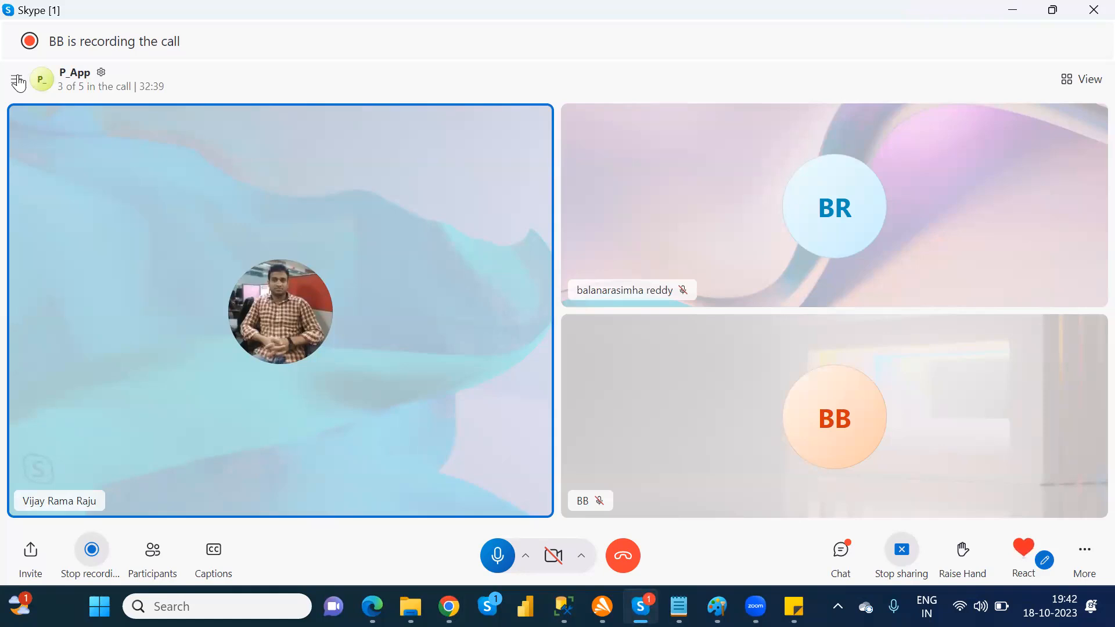
pyautogui.click(16, 81)
pyautogui.click(28, 91)
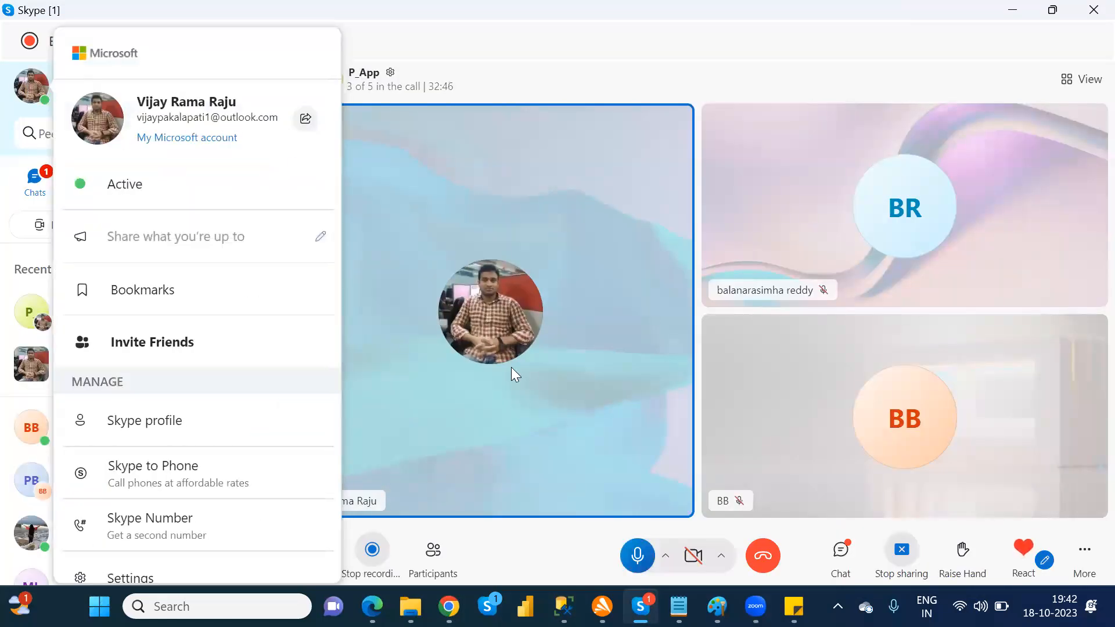
# Step: Switch back to the Microsoft sign-in window in Chrome and try to sign in with the account's e-mail address
pyautogui.moveTo(449, 606)
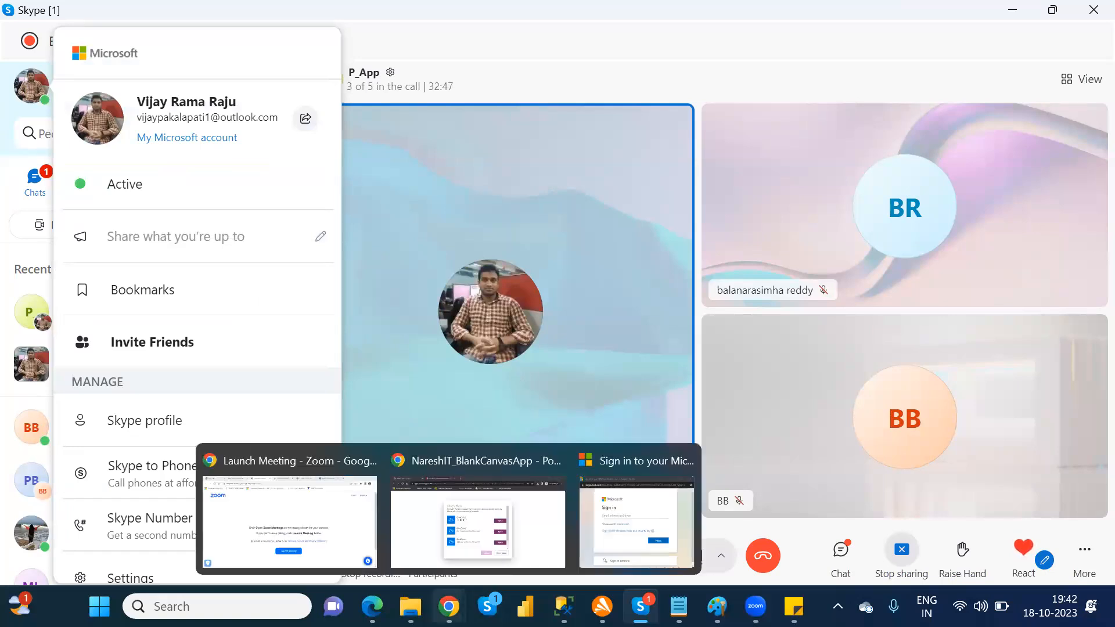
pyautogui.click(477, 511)
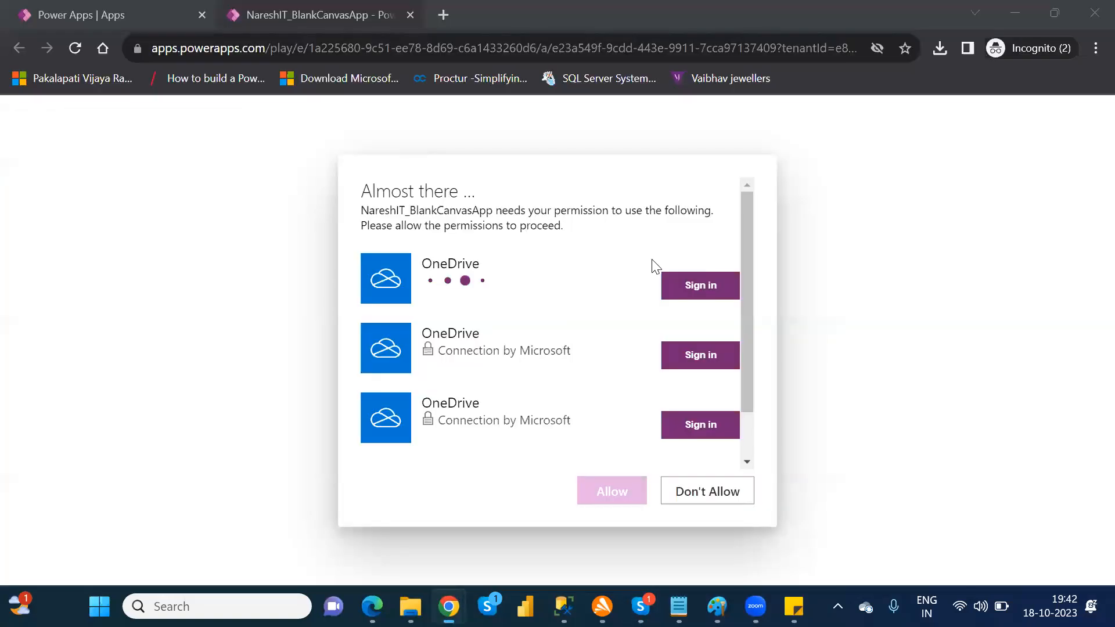
pyautogui.moveTo(564, 606)
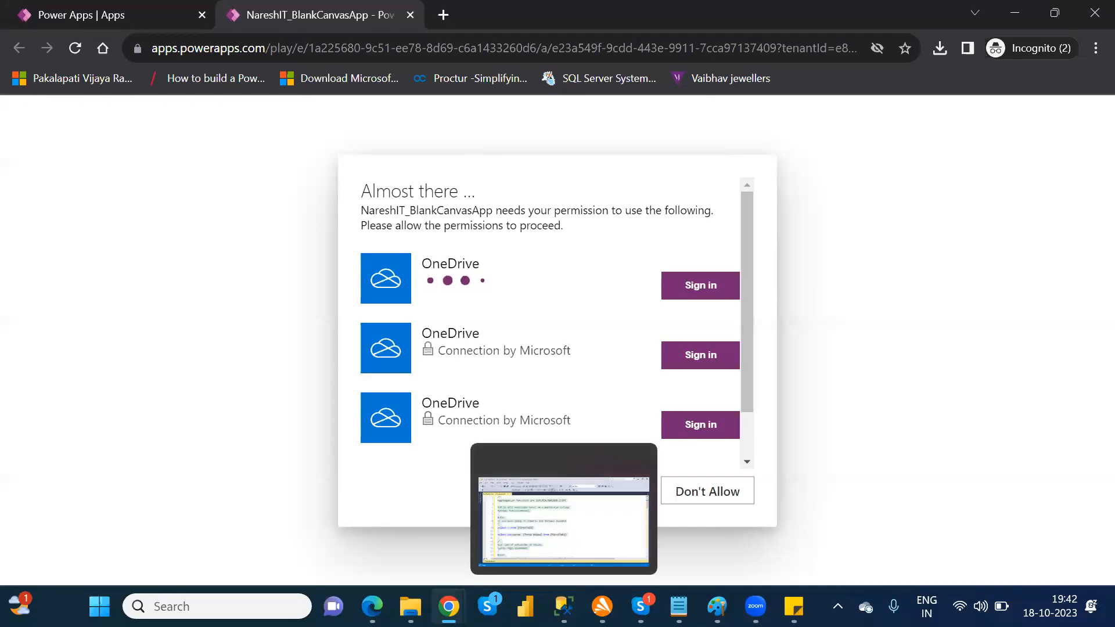
pyautogui.moveTo(448, 606)
pyautogui.click(638, 511)
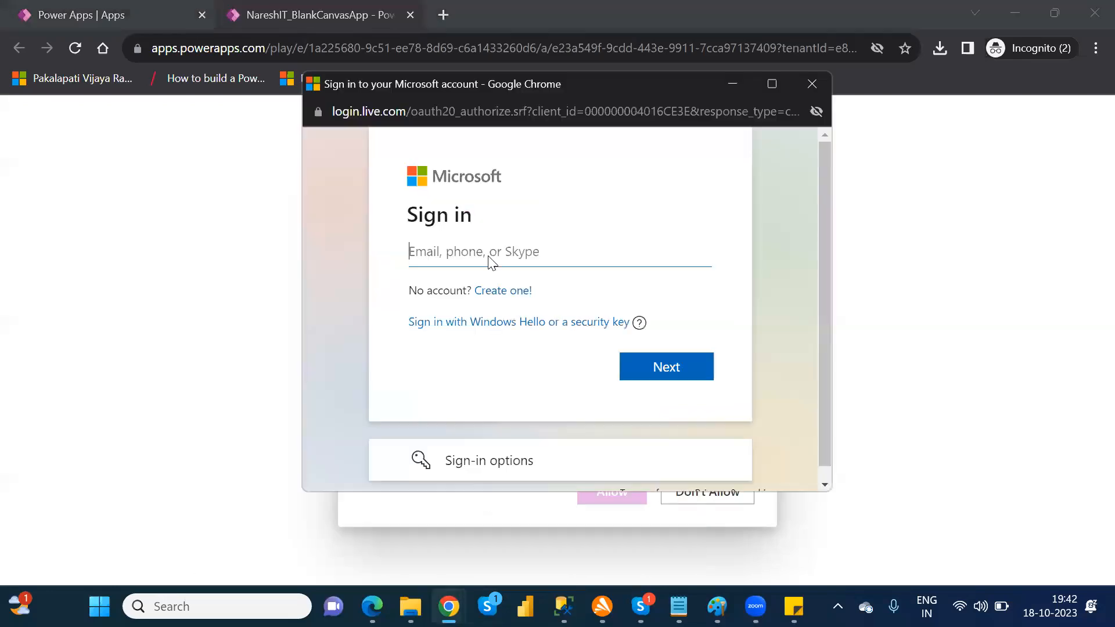
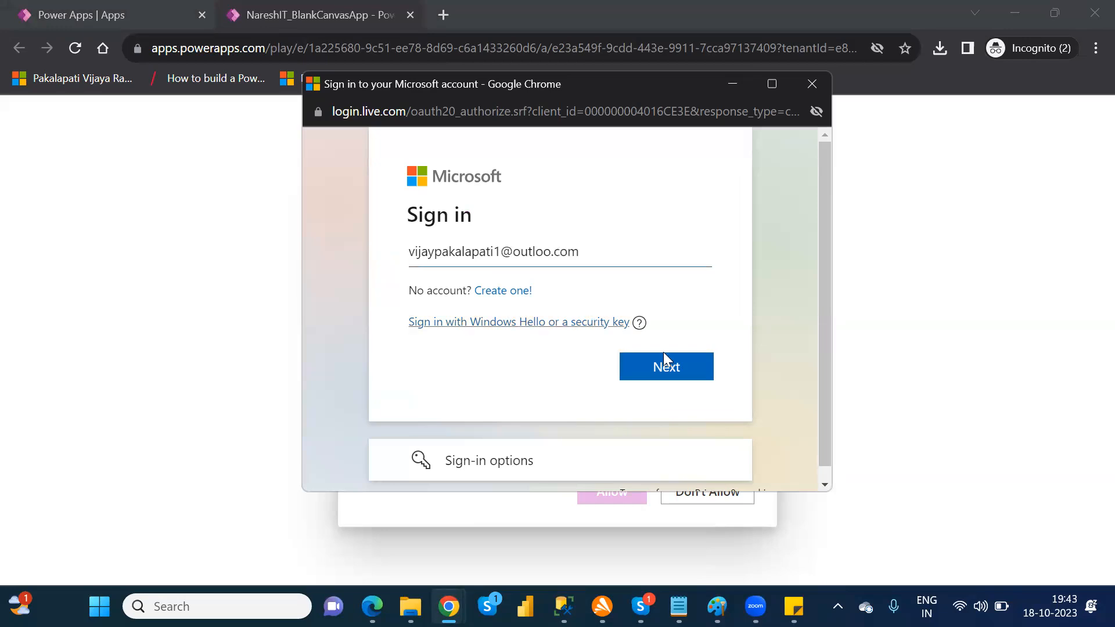
pyautogui.click(678, 372)
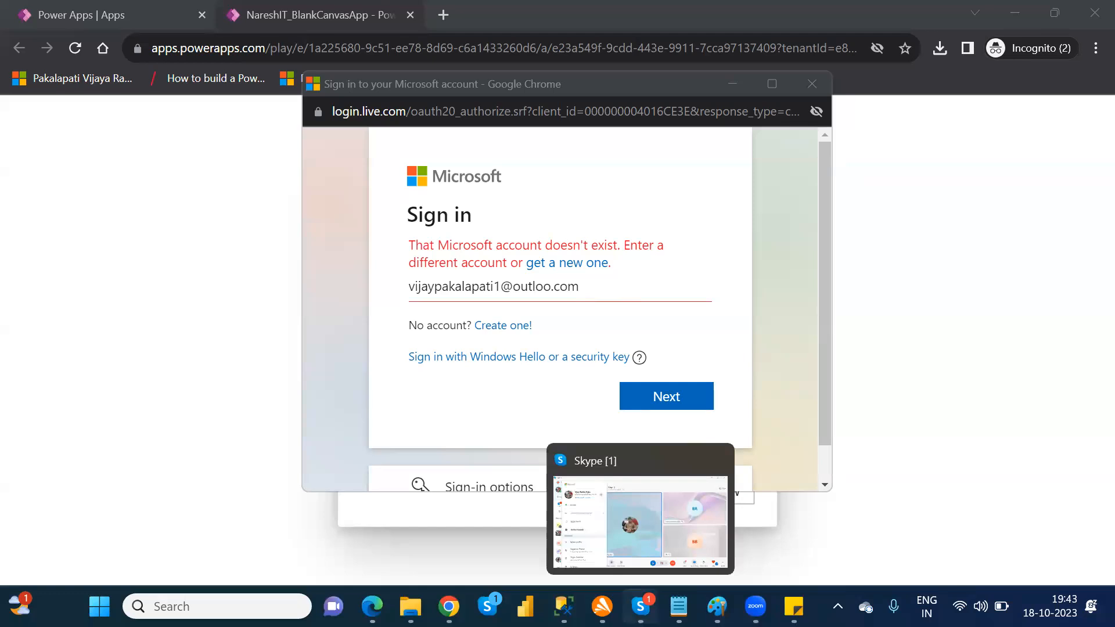
# Step: Recheck the account's e-mail address in the Skype profile and return to the Microsoft sign-in window in Chrome
pyautogui.click(640, 606)
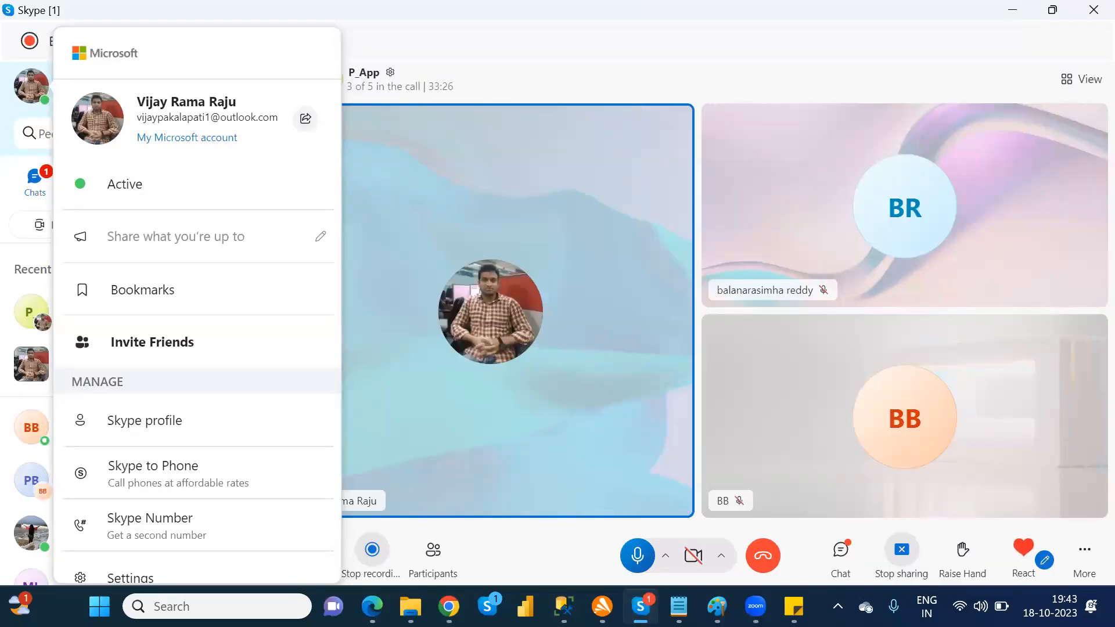
pyautogui.hotkey('alt', 'Tab')
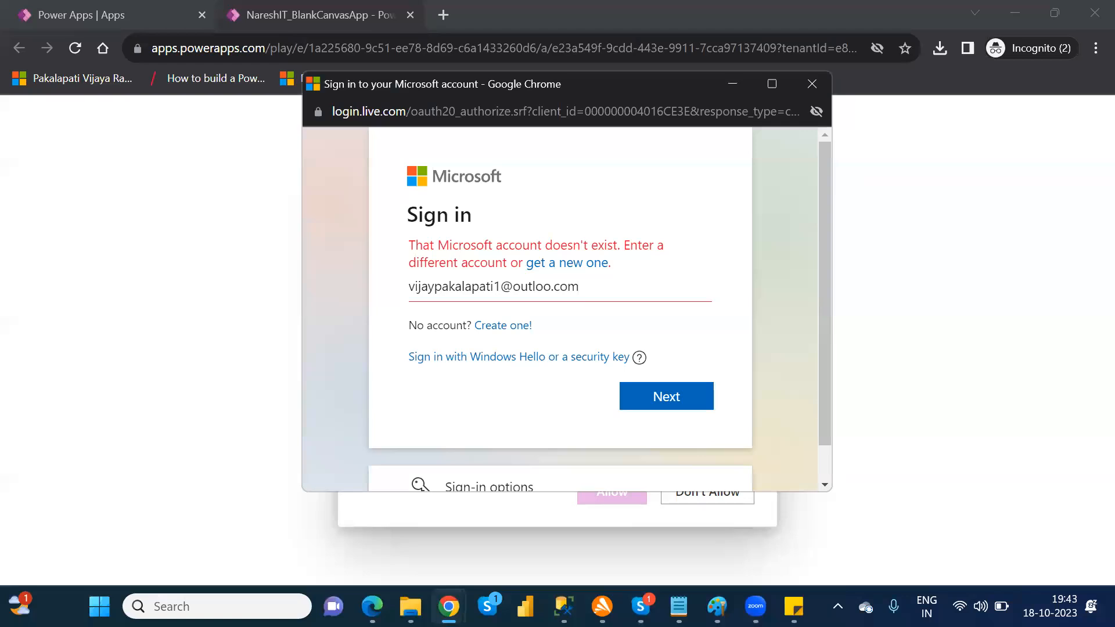
# Step: Correct the account's e-mail address, enter the account password, and complete the Microsoft sign-in with the stay-signed-in option accepted
pyautogui.click(552, 286)
pyautogui.click(661, 368)
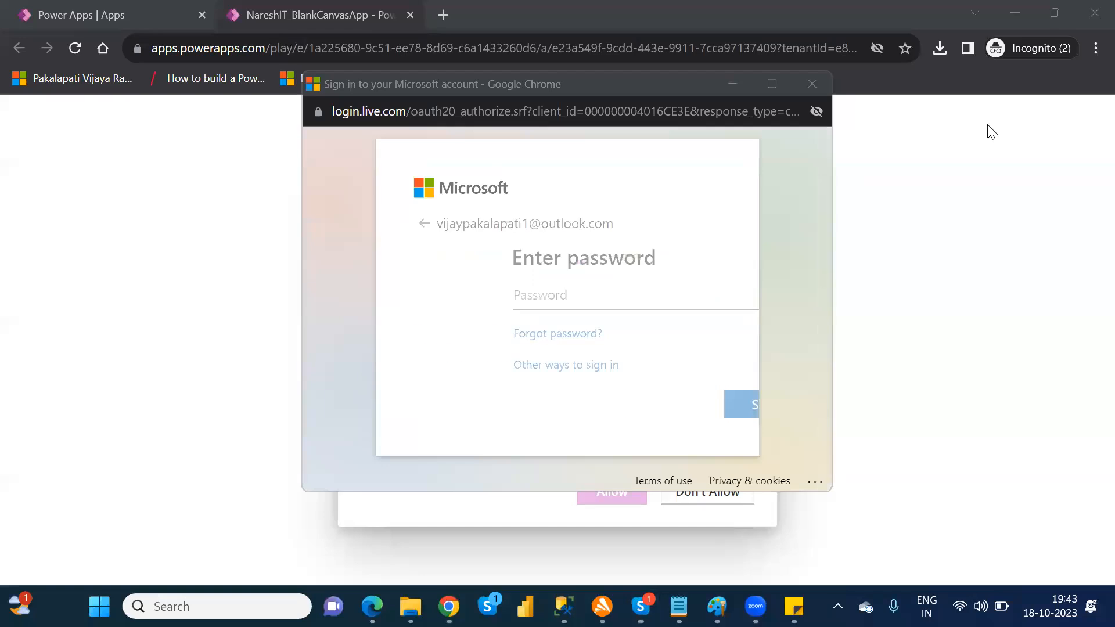
pyautogui.click(540, 289)
pyautogui.write('••••••••••••')
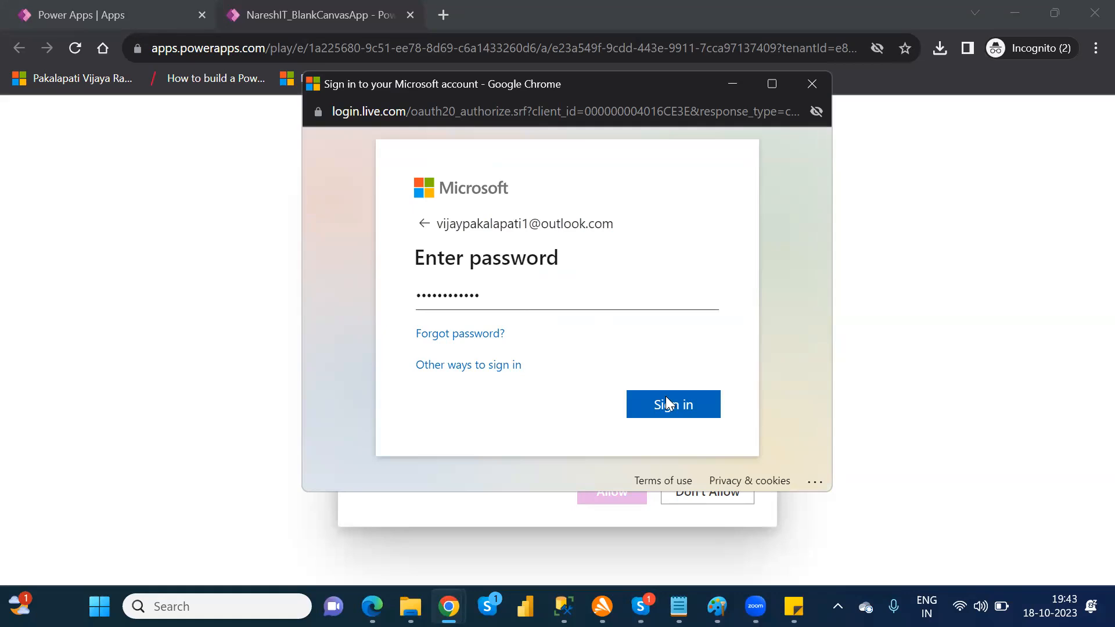
pyautogui.click(677, 406)
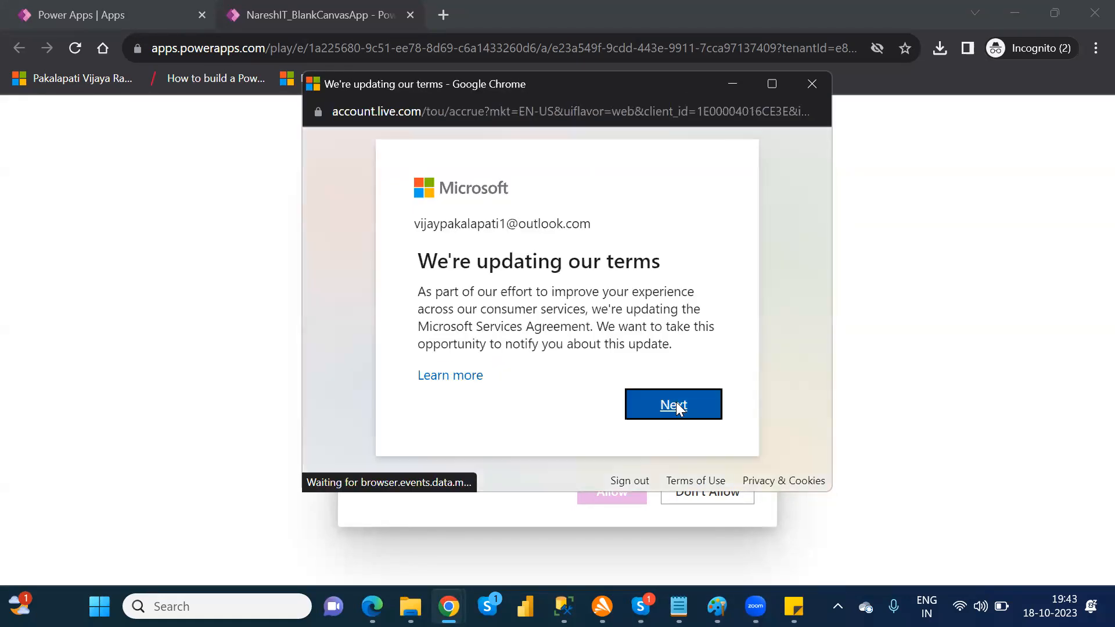
pyautogui.click(677, 406)
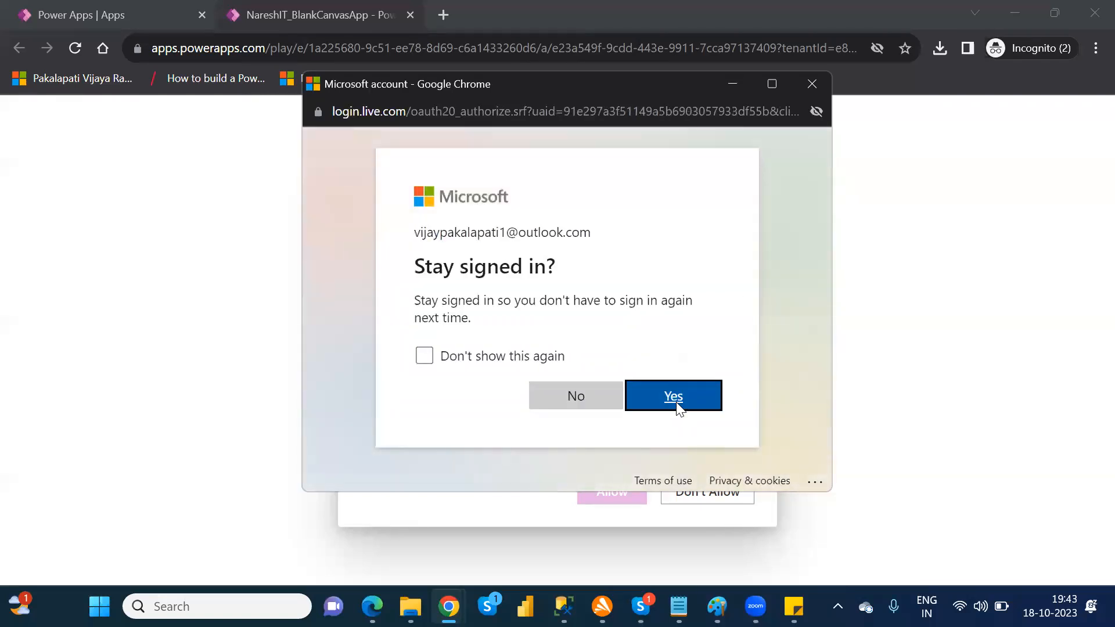
pyautogui.click(679, 406)
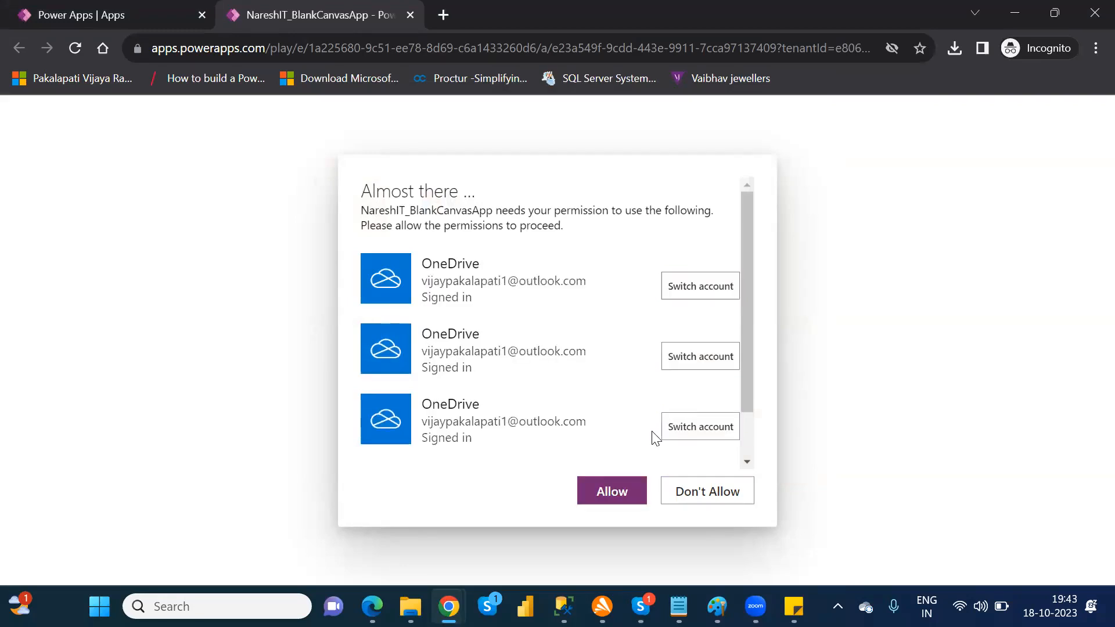
# Step: Allow the OneDrive permissions to run NareshIT_BlankCanvasApp, dismiss the developer environment notice, and close the running app
pyautogui.click(623, 491)
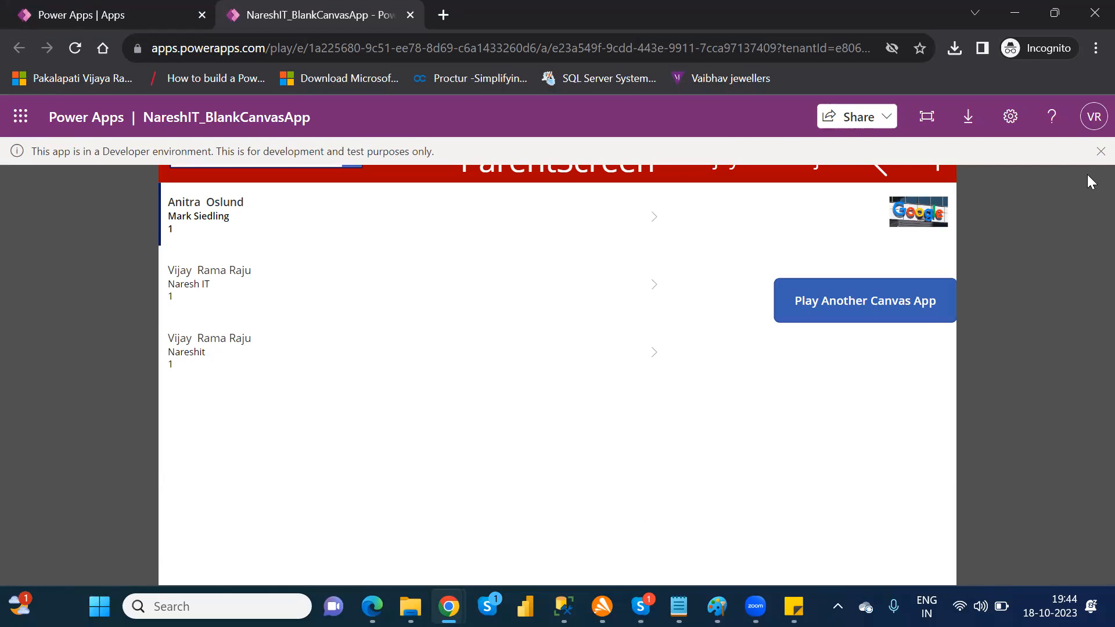
pyautogui.click(1099, 152)
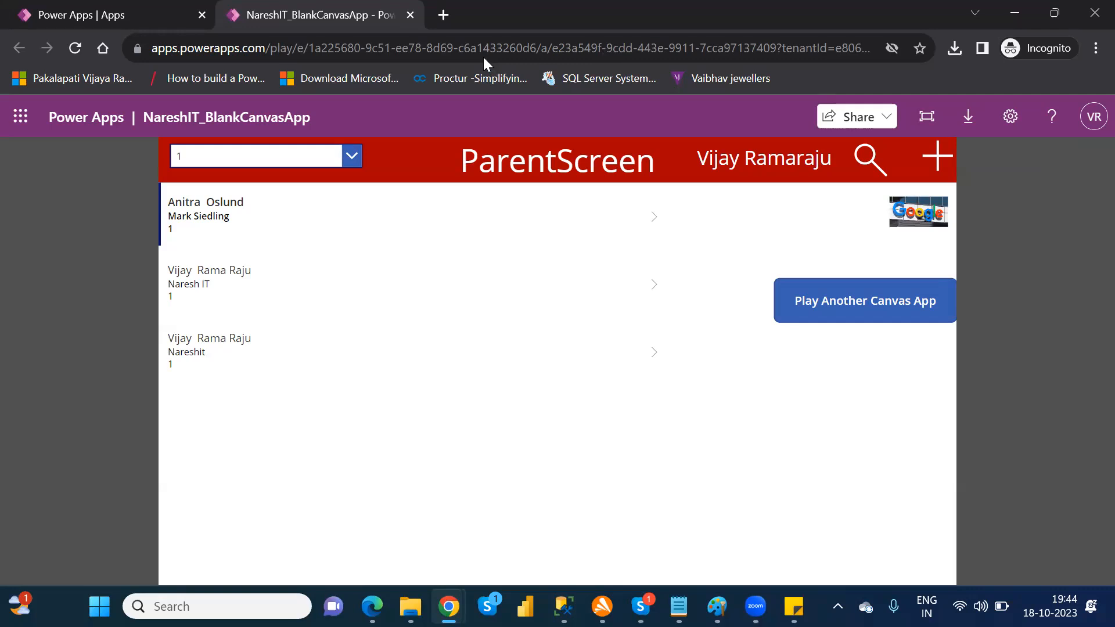
pyautogui.click(411, 15)
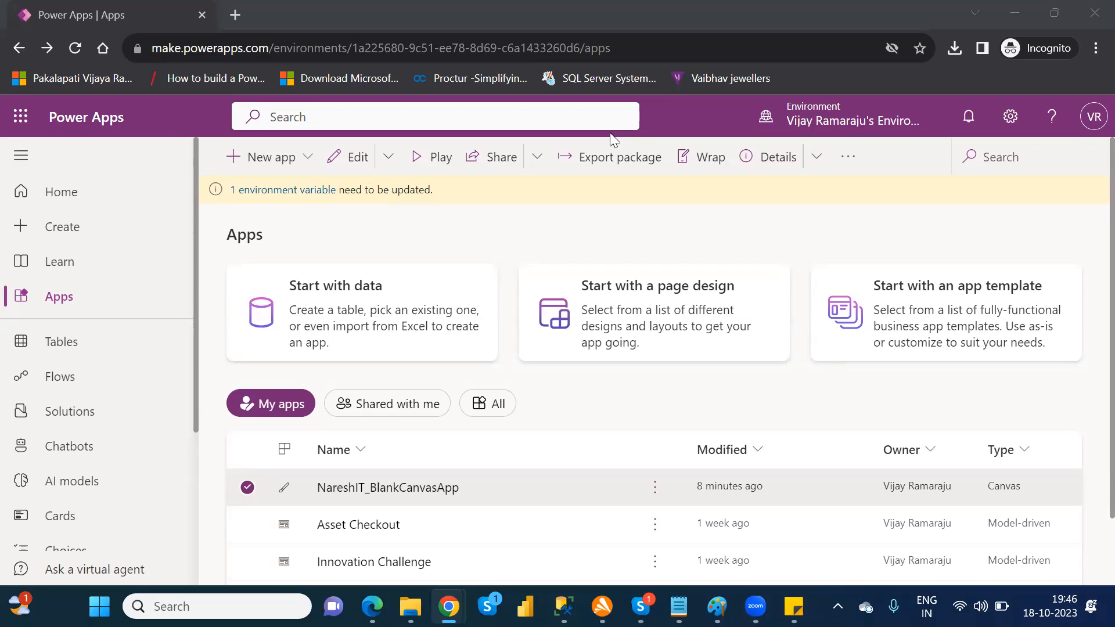
# Step: Open the environment's advanced settings and go to the Security Roles list in the system security area
pyautogui.click(1011, 118)
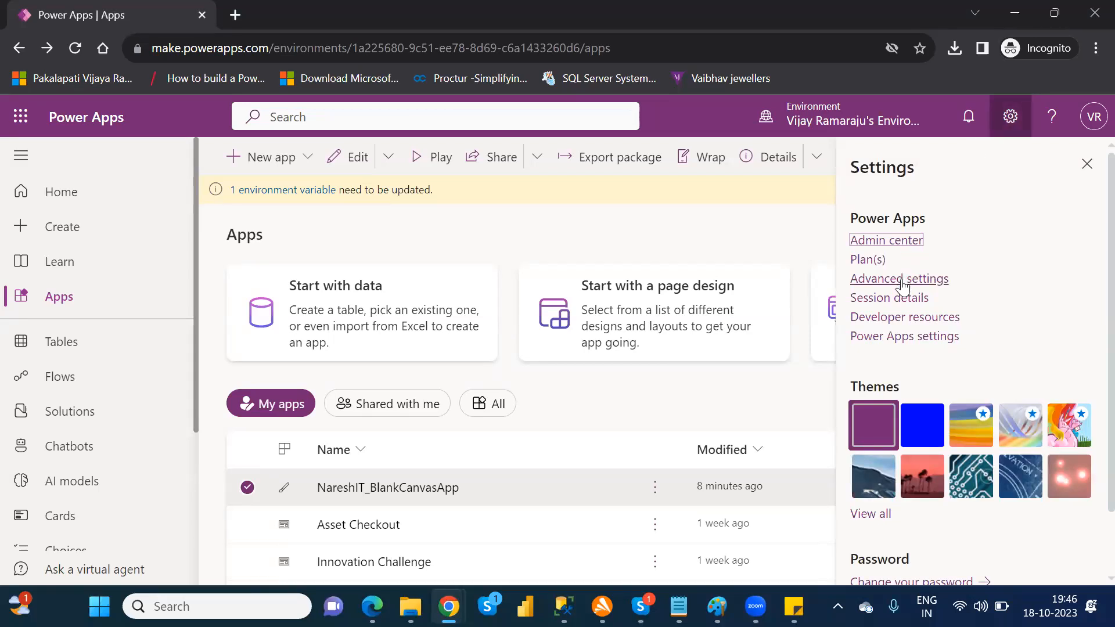
pyautogui.click(900, 280)
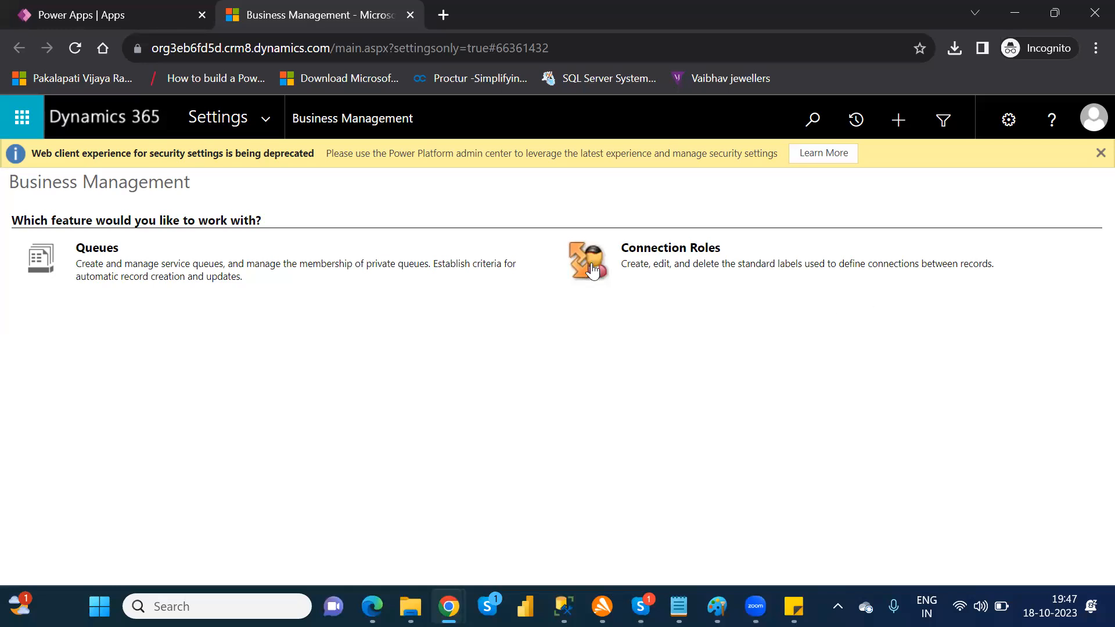
pyautogui.click(271, 118)
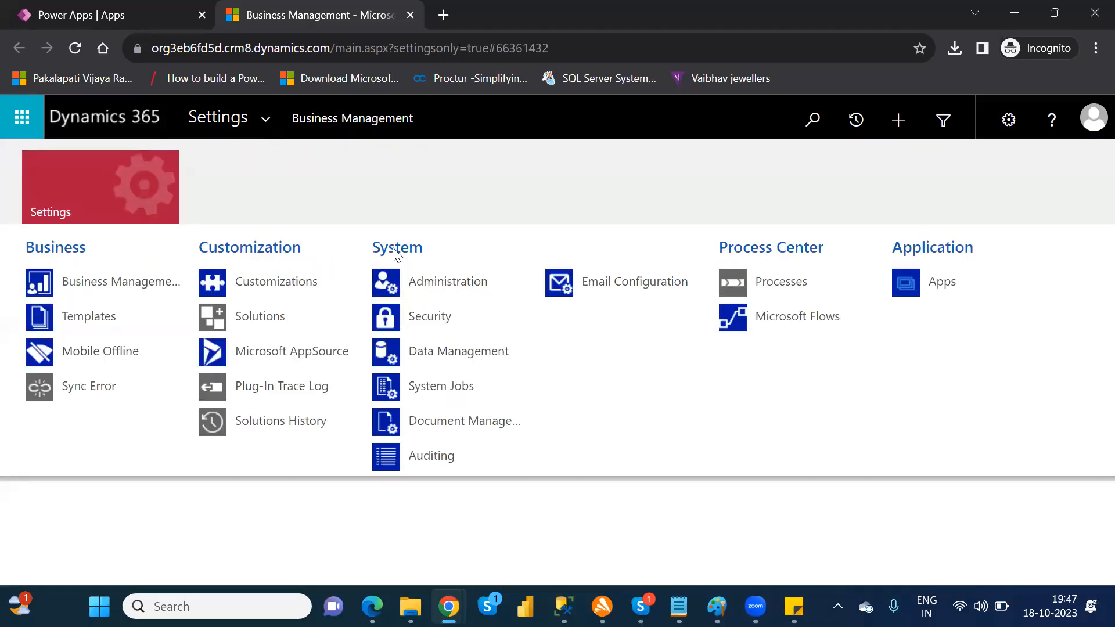
pyautogui.click(425, 318)
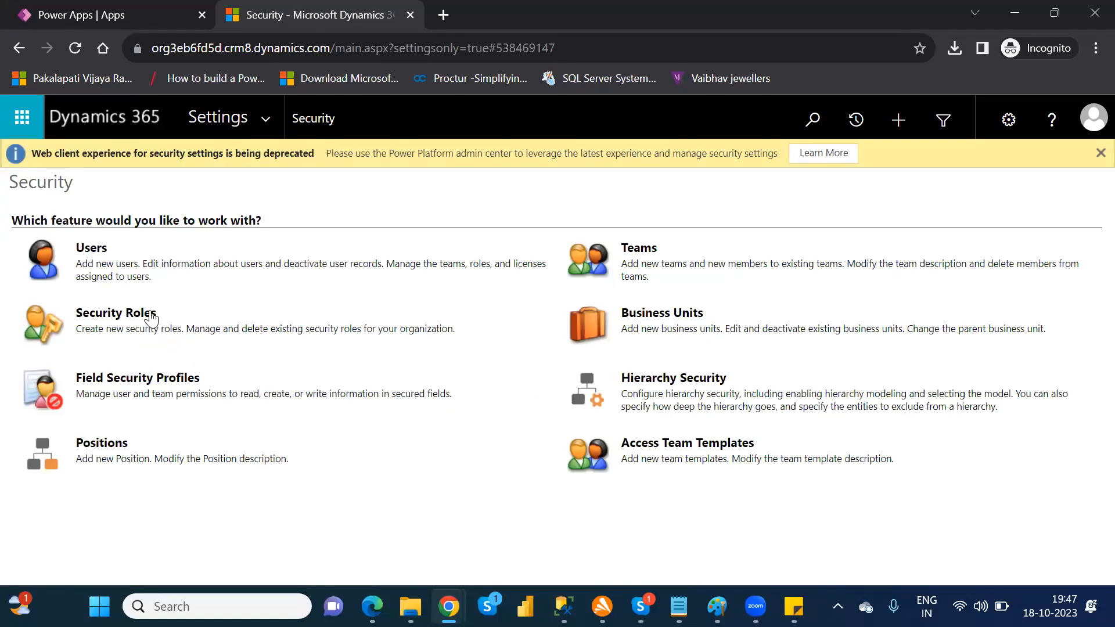
pyautogui.click(114, 316)
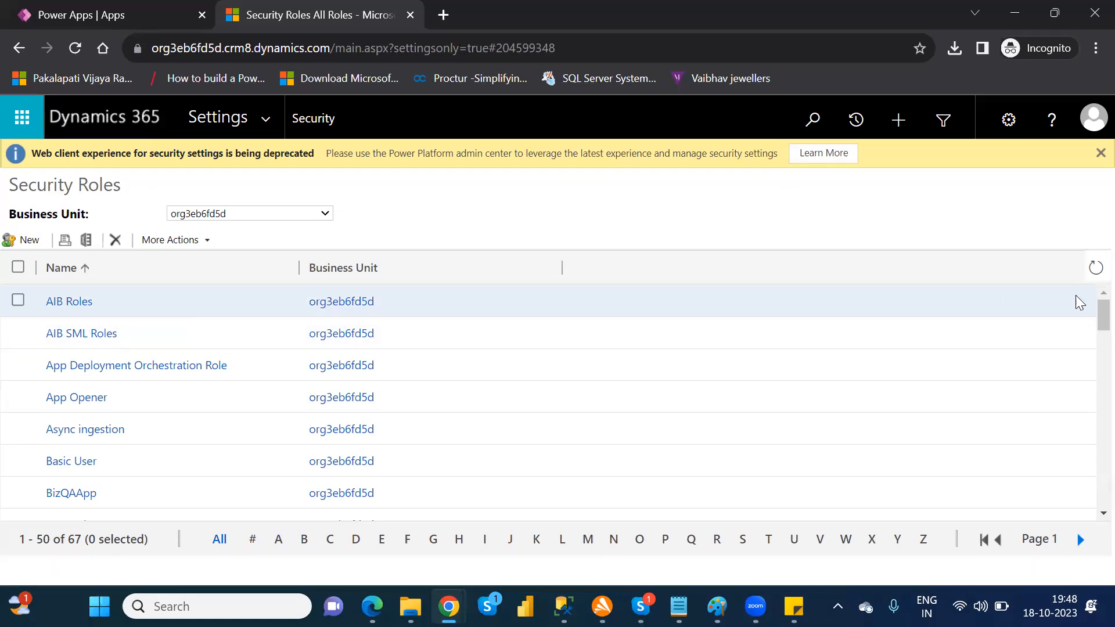
# Step: Examine the Environment Maker role's privileges for Core Records, Sales, Service and Customization, and close the role
pyautogui.moveTo(1088, 314); pyautogui.dragTo(1095, 430)
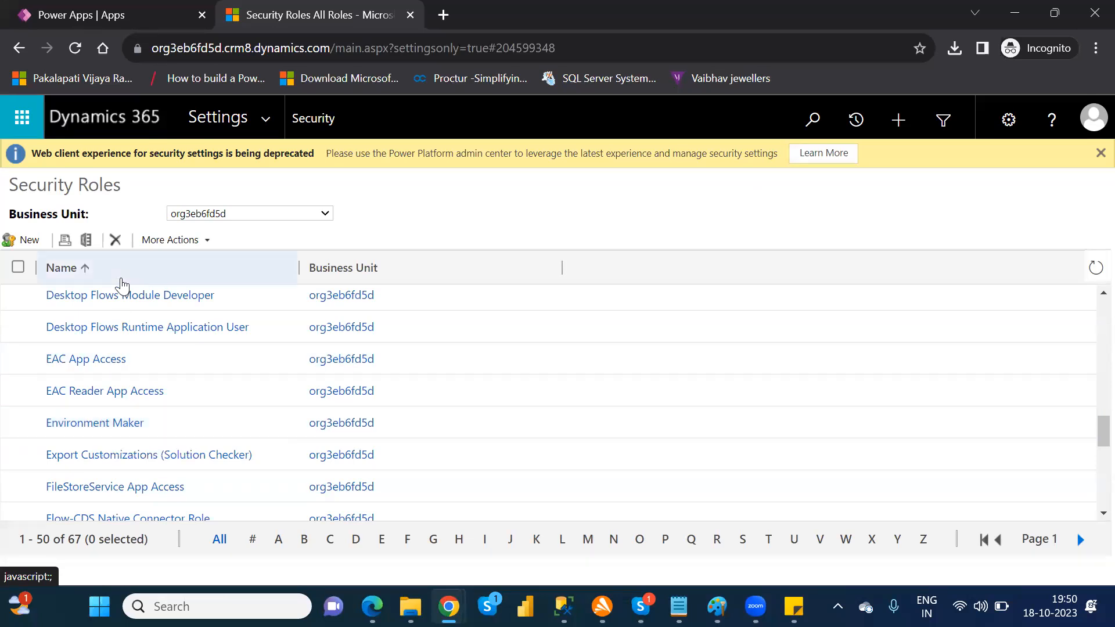
pyautogui.click(108, 423)
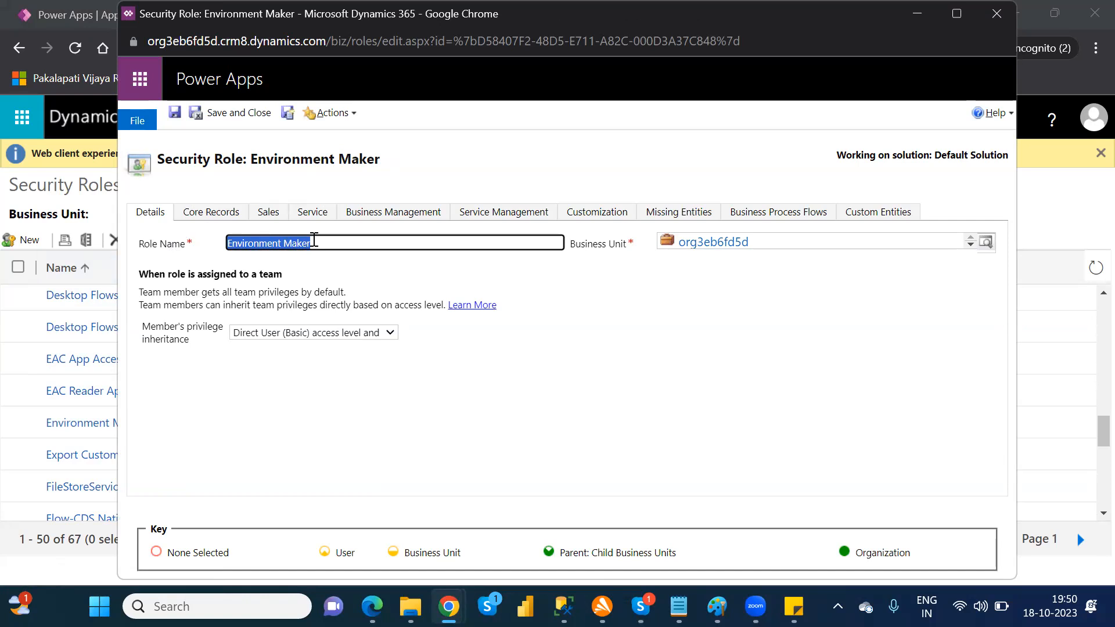
pyautogui.click(213, 220)
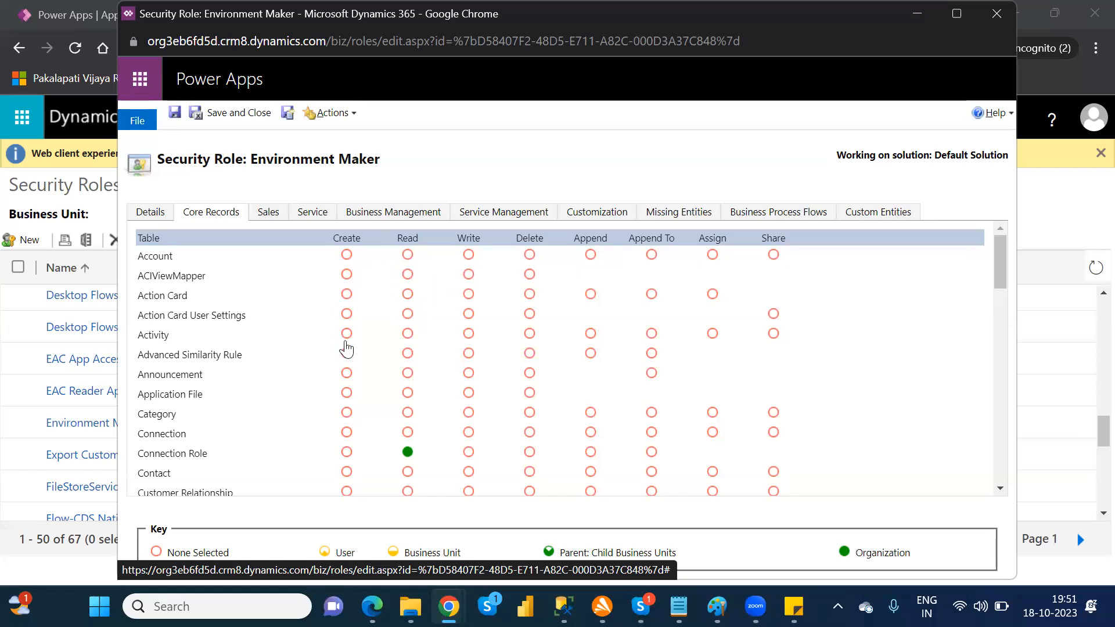
pyautogui.click(269, 223)
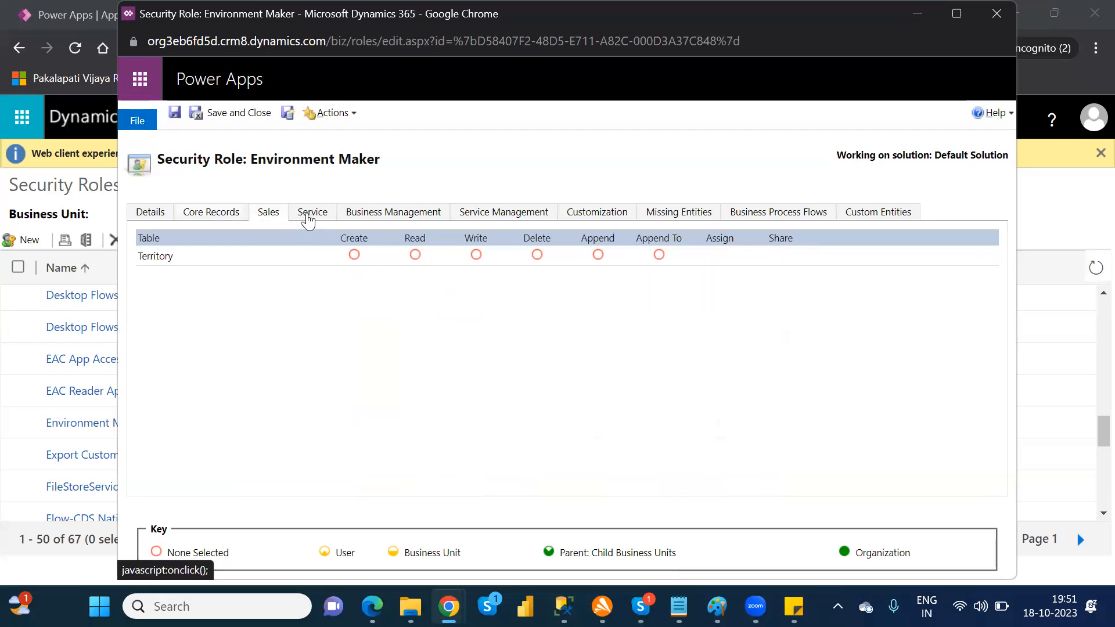
pyautogui.click(309, 219)
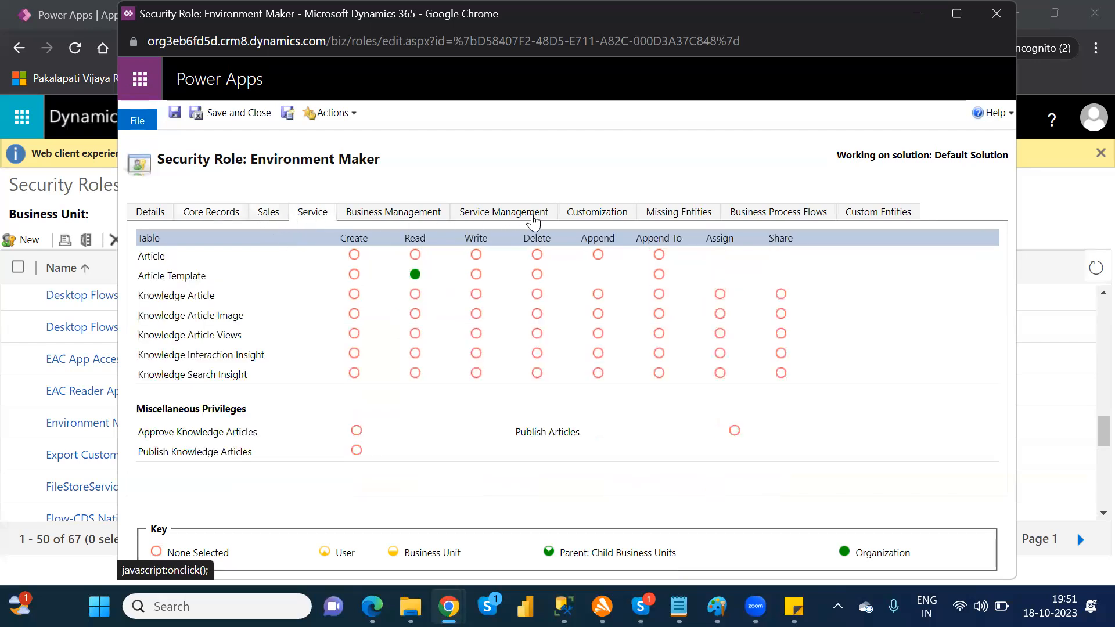
pyautogui.click(607, 220)
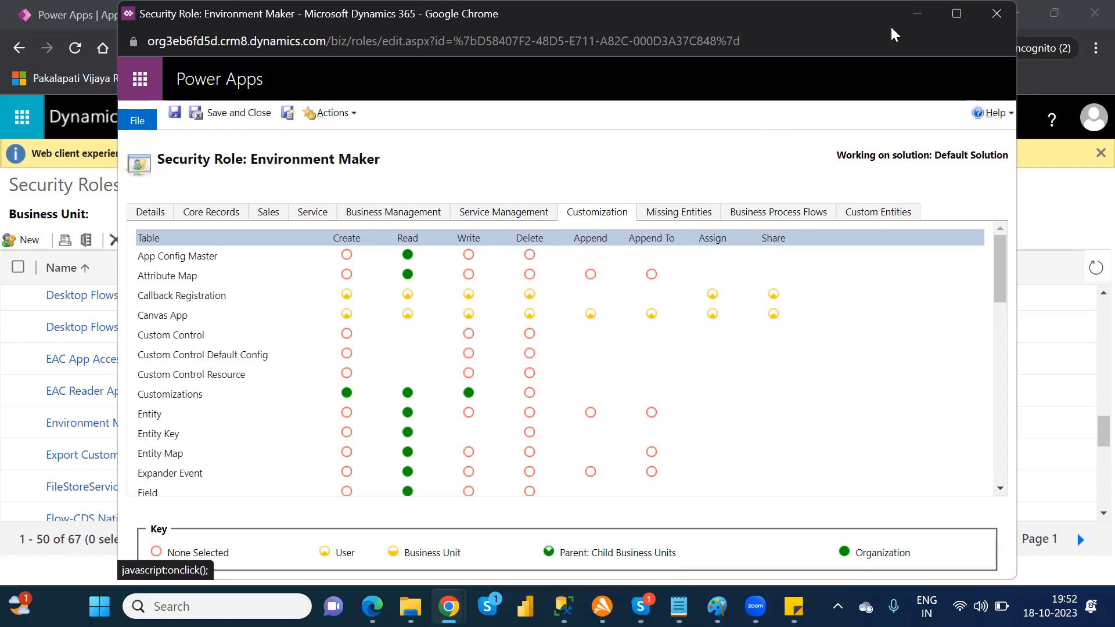
pyautogui.click(996, 13)
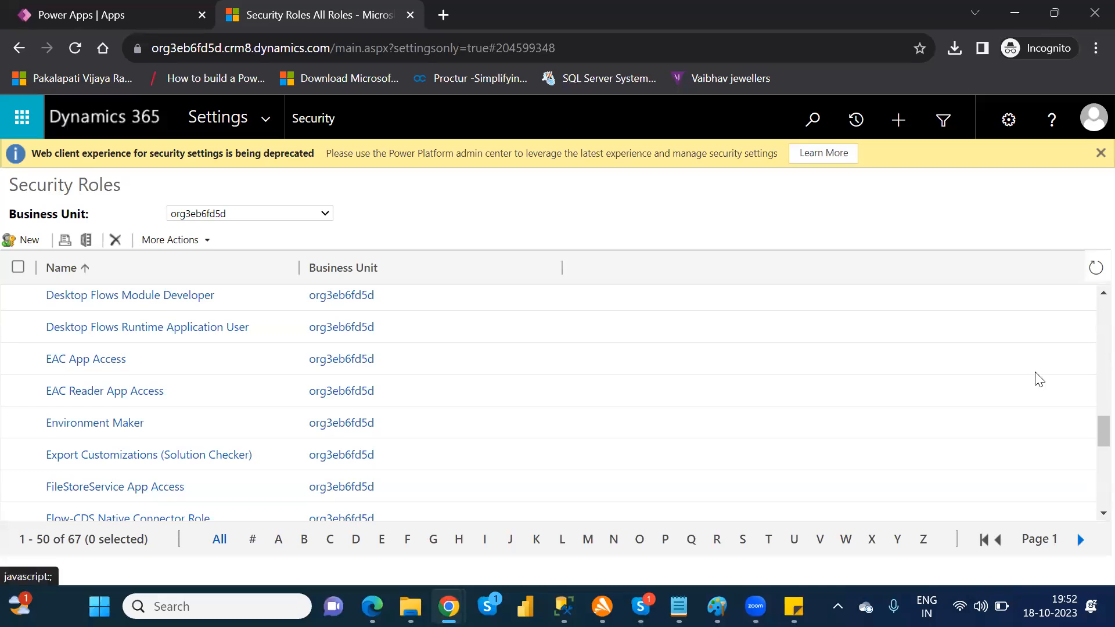
# Step: Filter the security roles to names starting with S and examine the System Administrator role's Core Records privileges
pyautogui.moveTo(1099, 432); pyautogui.dragTo(1091, 525)
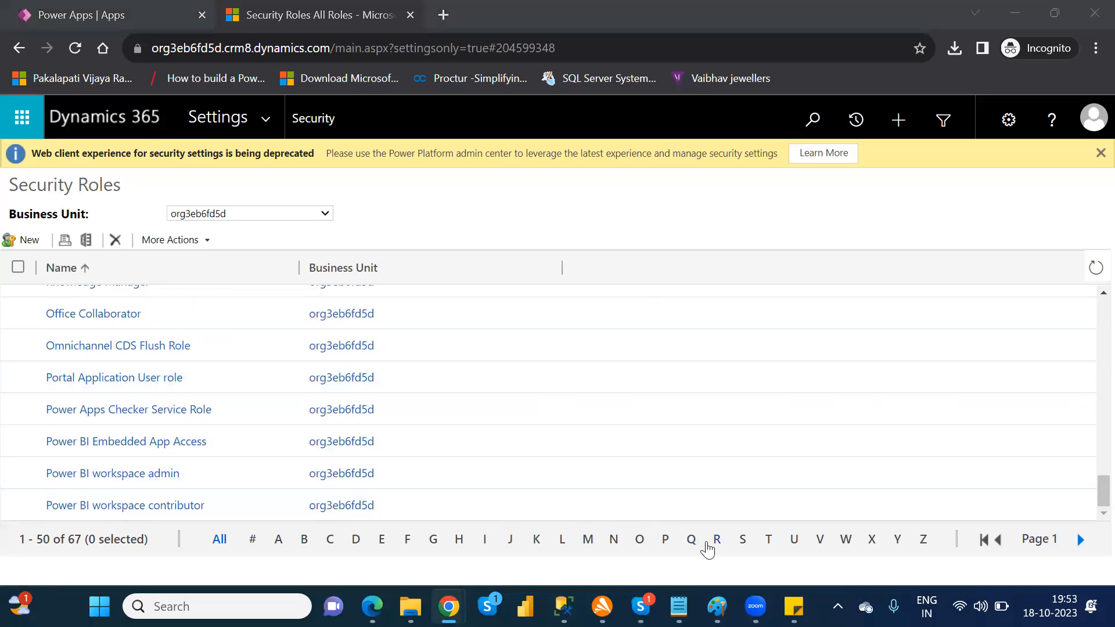
pyautogui.click(742, 543)
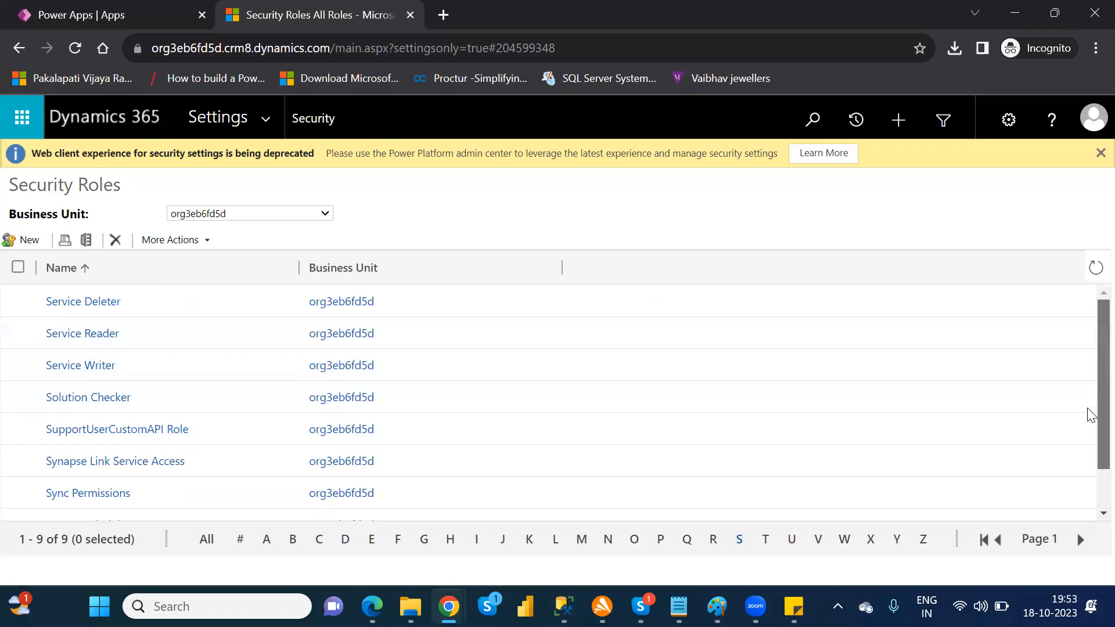
pyautogui.scroll(-1, 1088, 411)
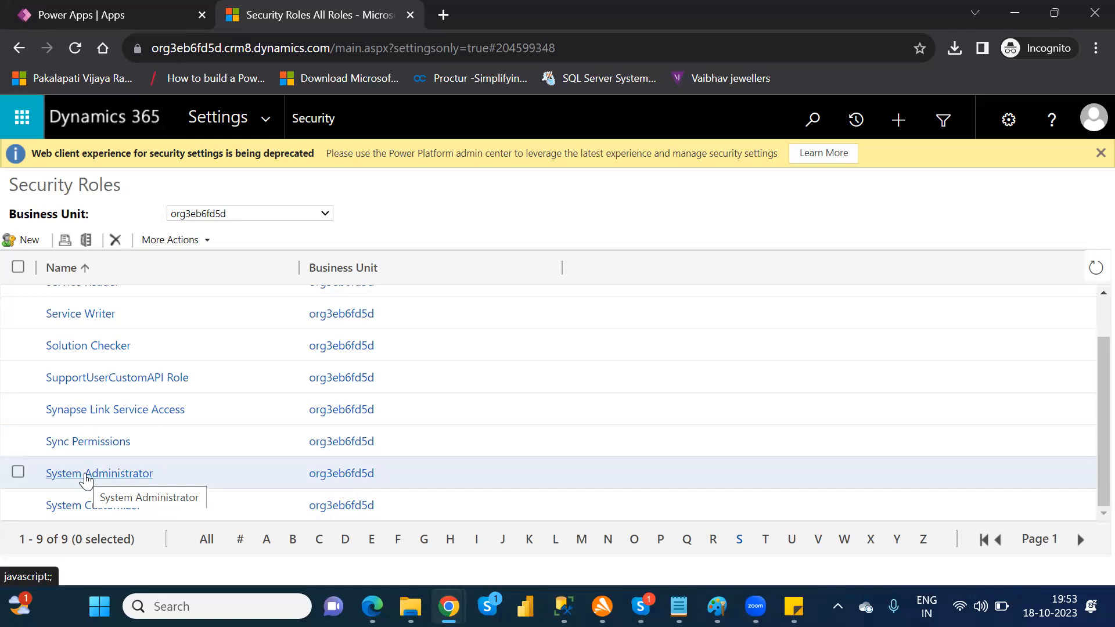
pyautogui.click(85, 474)
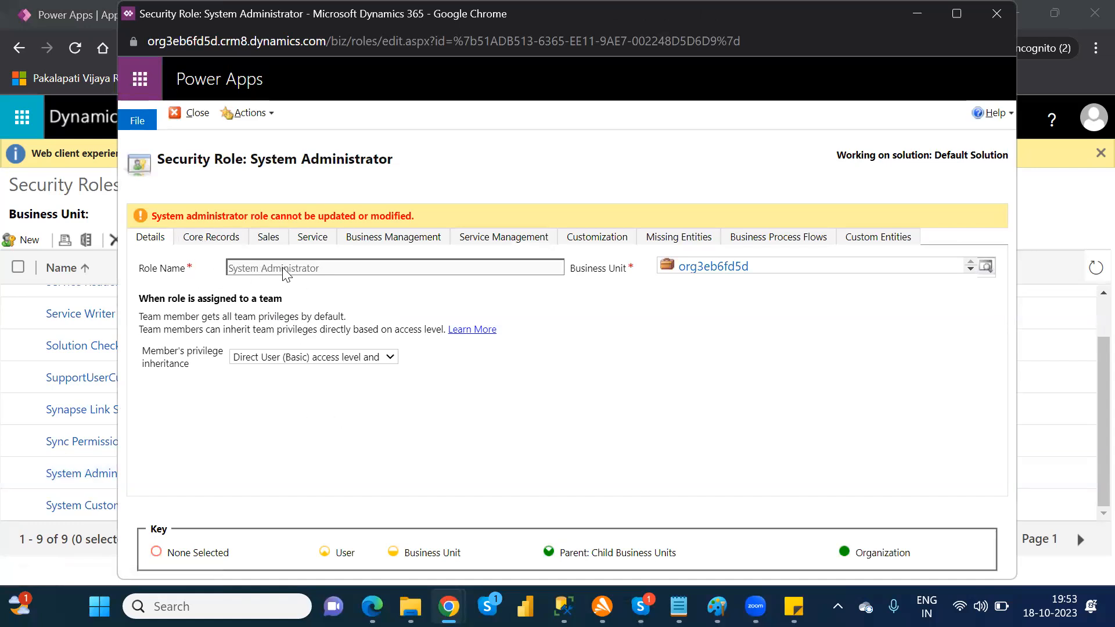
pyautogui.click(192, 238)
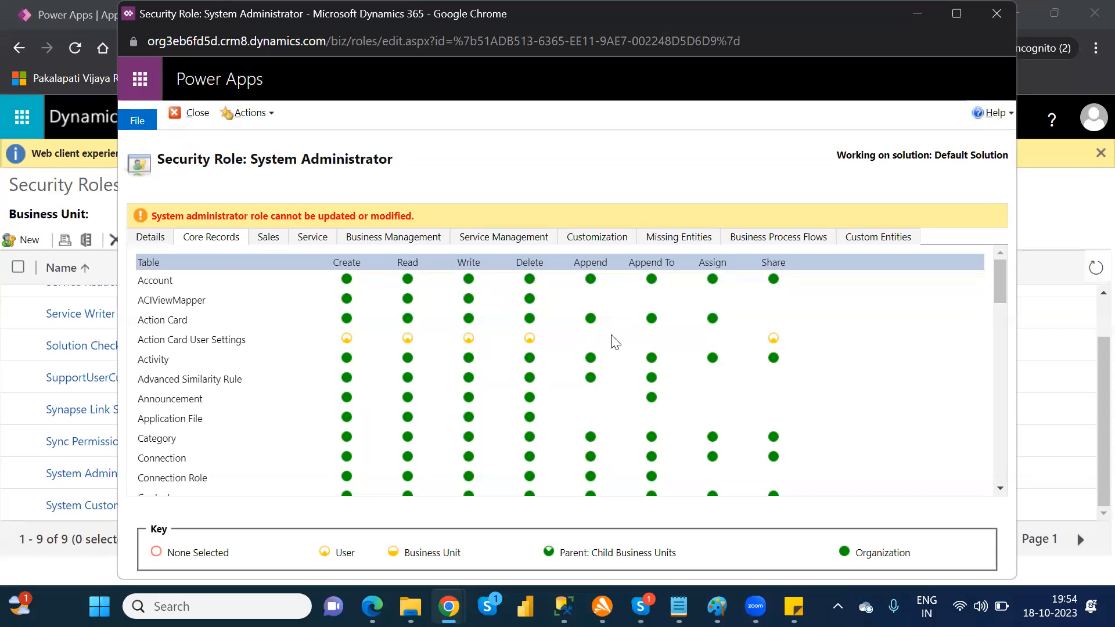
pyautogui.click(487, 51)
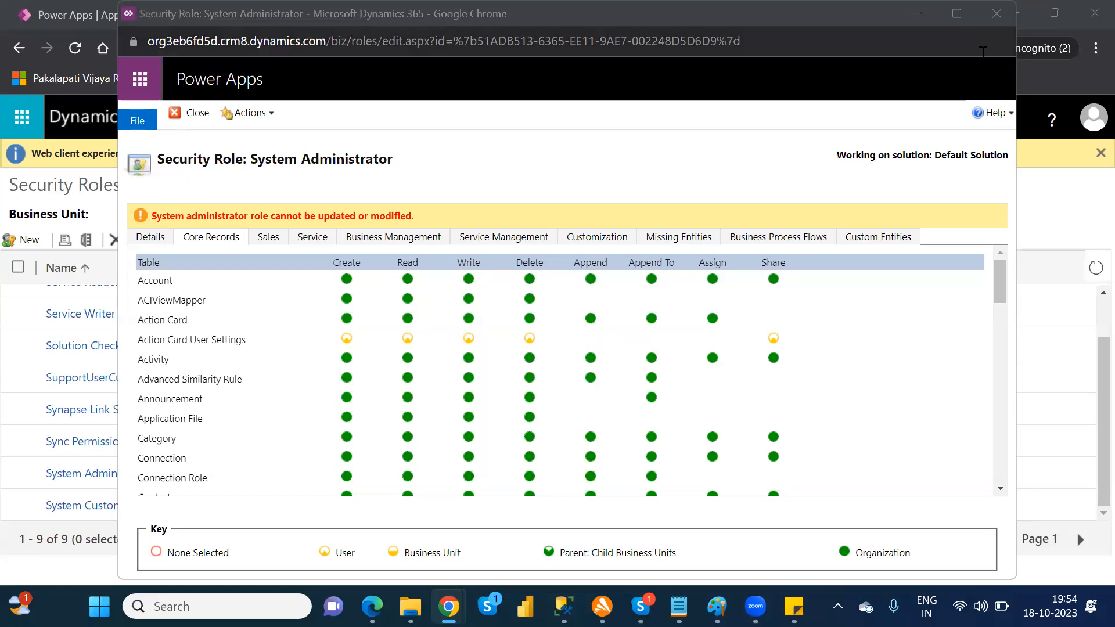
pyautogui.click(990, 17)
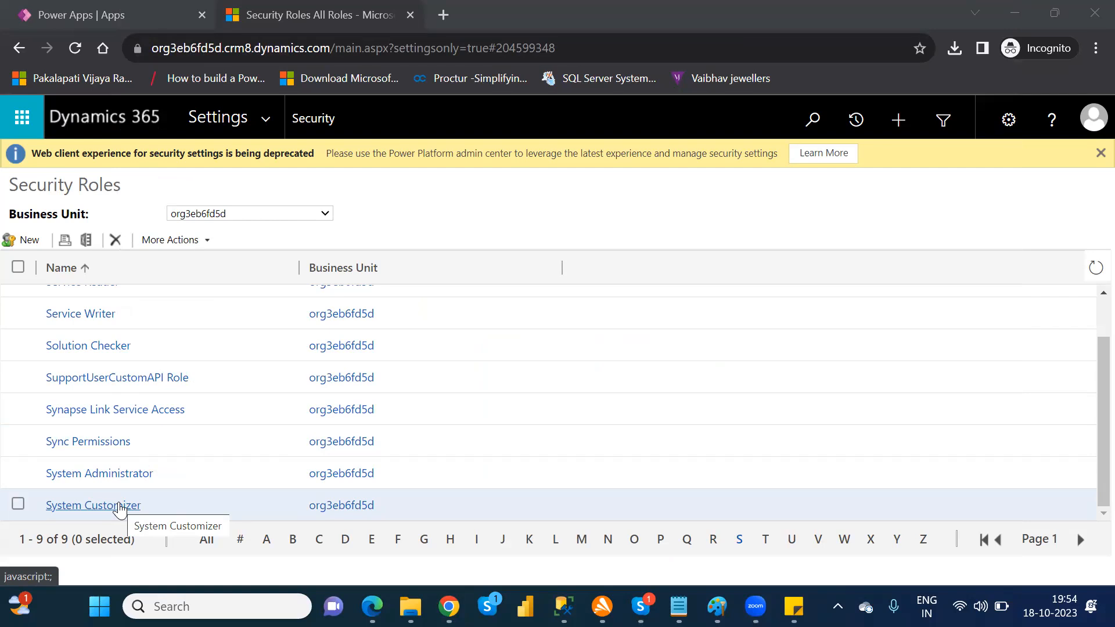
# Step: View the System Customizer role's details, and examine the Basic User role's Core Records privileges among the roles starting with B
pyautogui.click(120, 509)
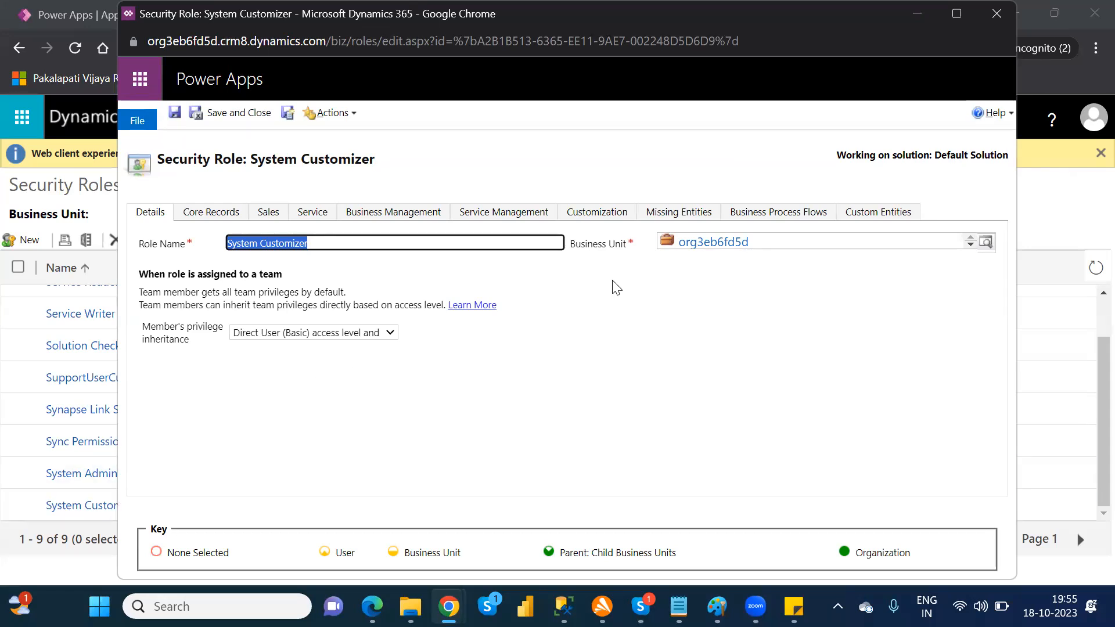
pyautogui.click(998, 18)
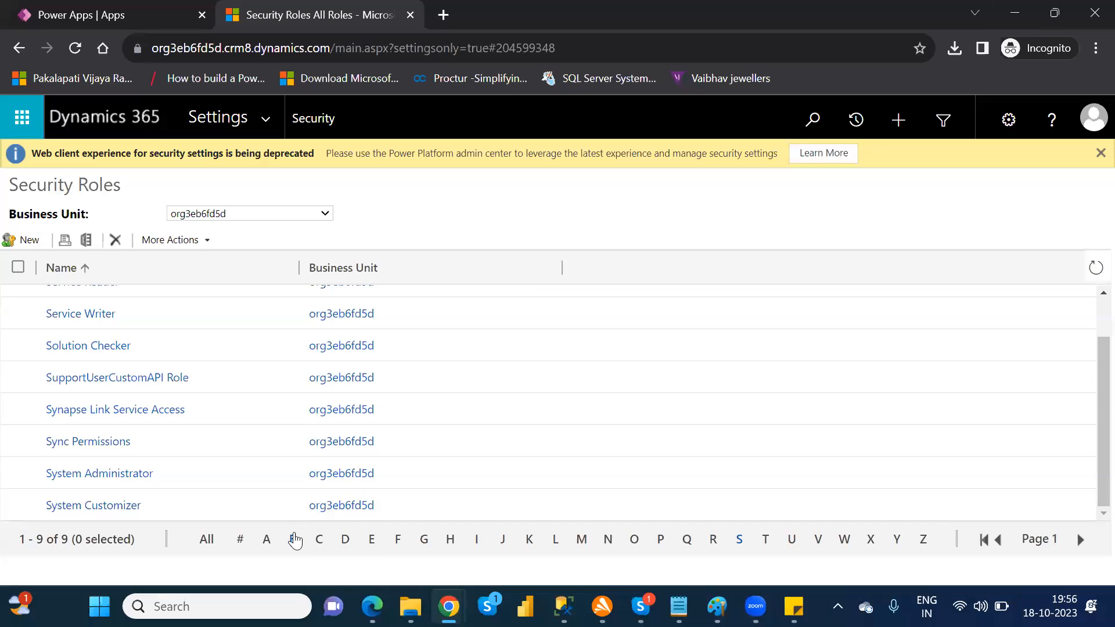
pyautogui.click(293, 539)
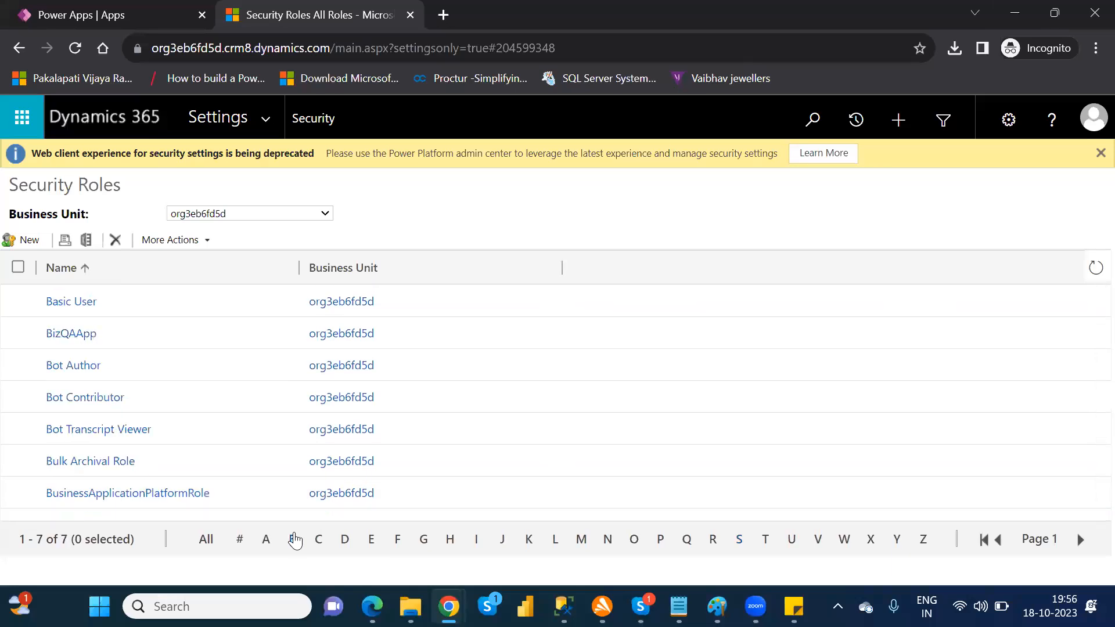
pyautogui.click(77, 304)
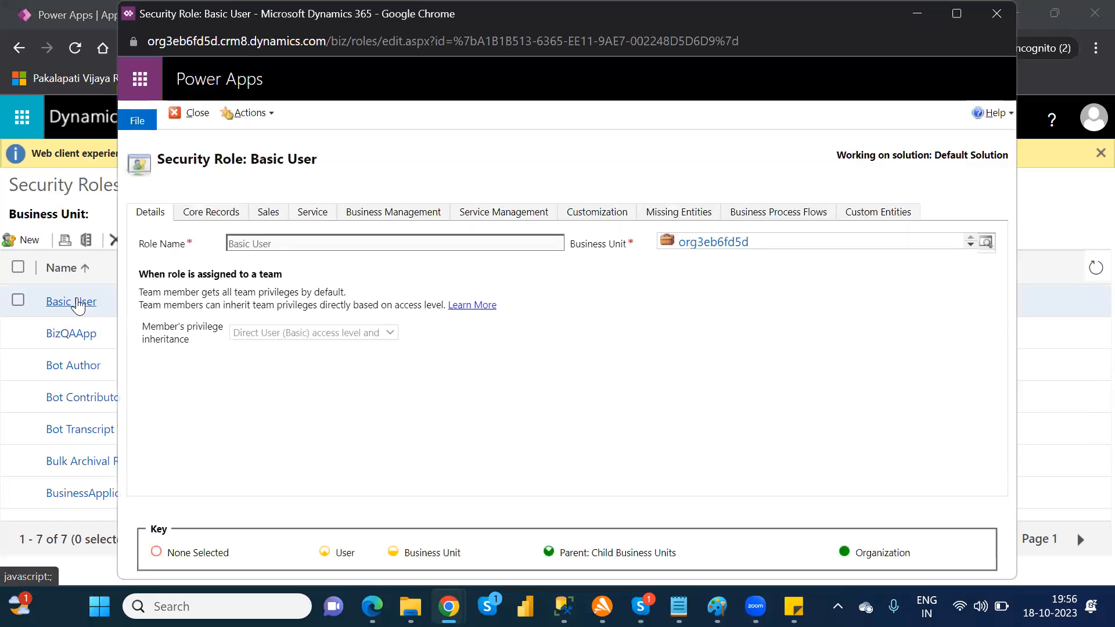
pyautogui.click(204, 215)
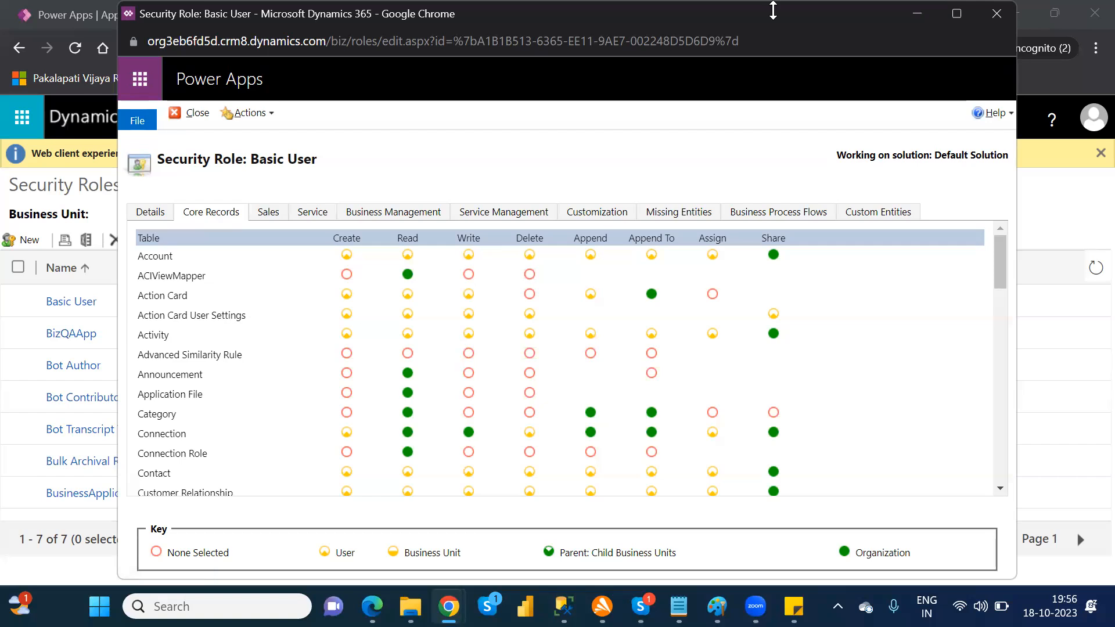
pyautogui.click(991, 13)
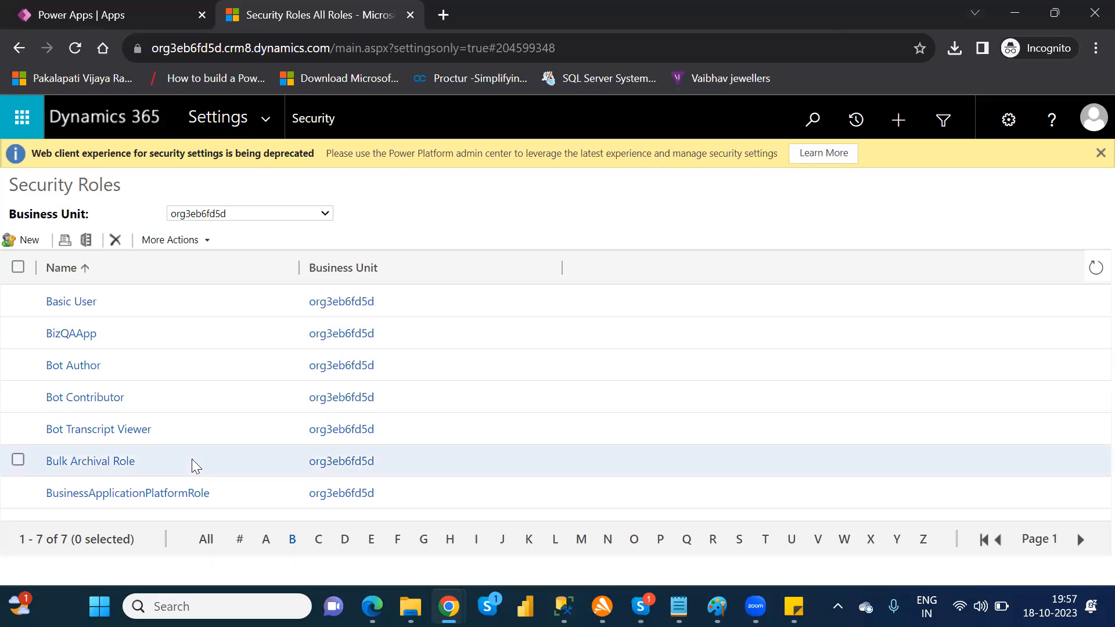
# Step: Filter the security roles to names starting with D and view the Delegate role's details
pyautogui.click(348, 540)
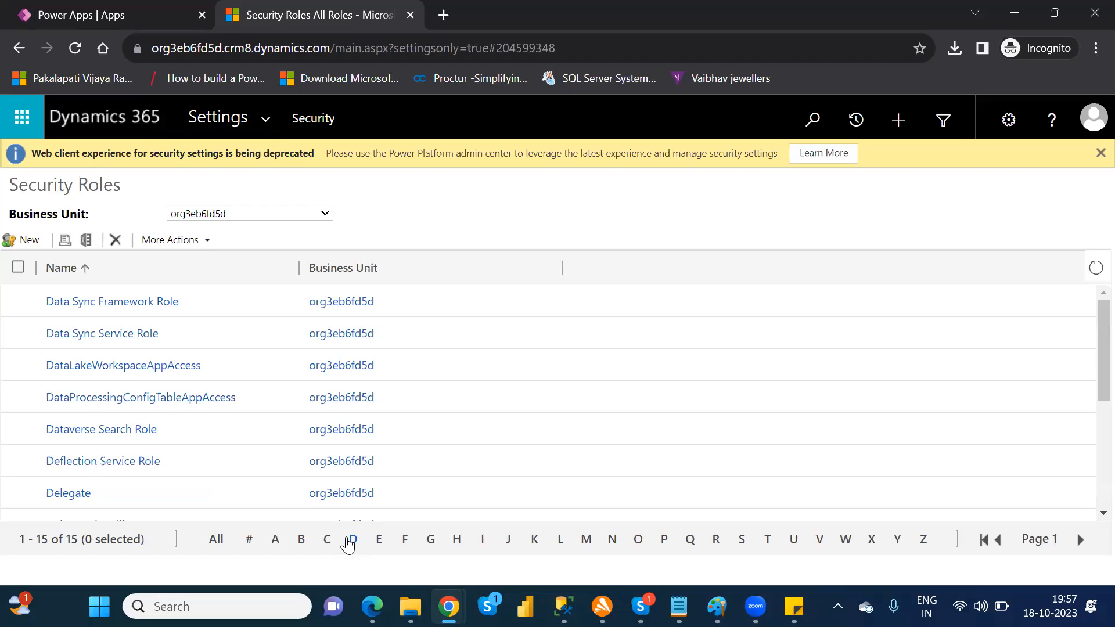
pyautogui.click(64, 495)
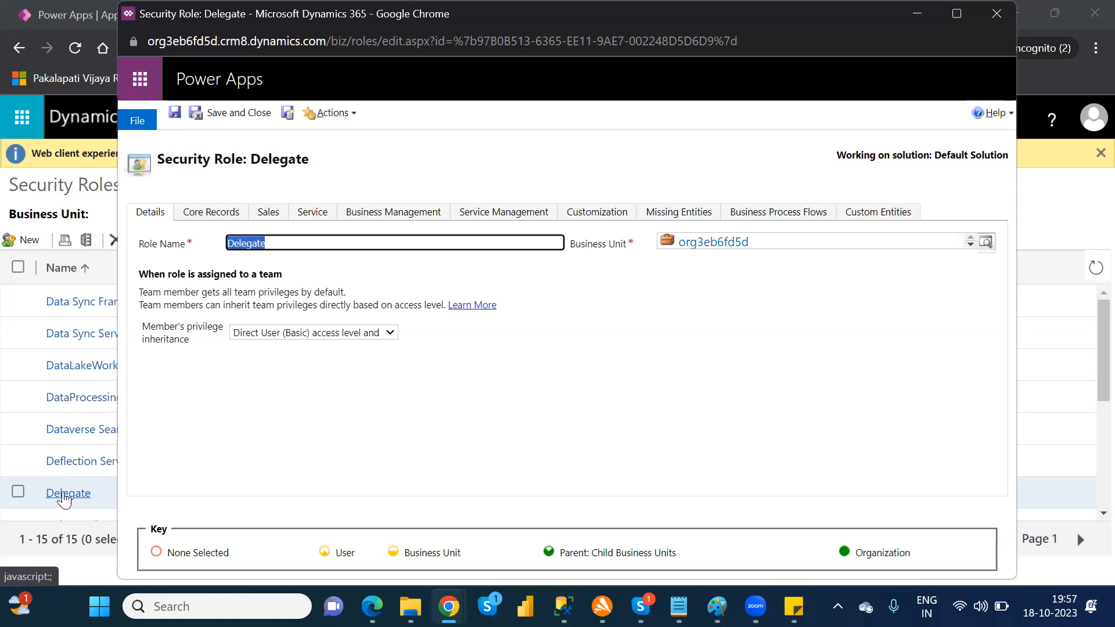
# Step: Close the Delegate role, switch to Excel with the test12 workbook from the desktop, and add a new worksheet to it
pyautogui.click(990, 20)
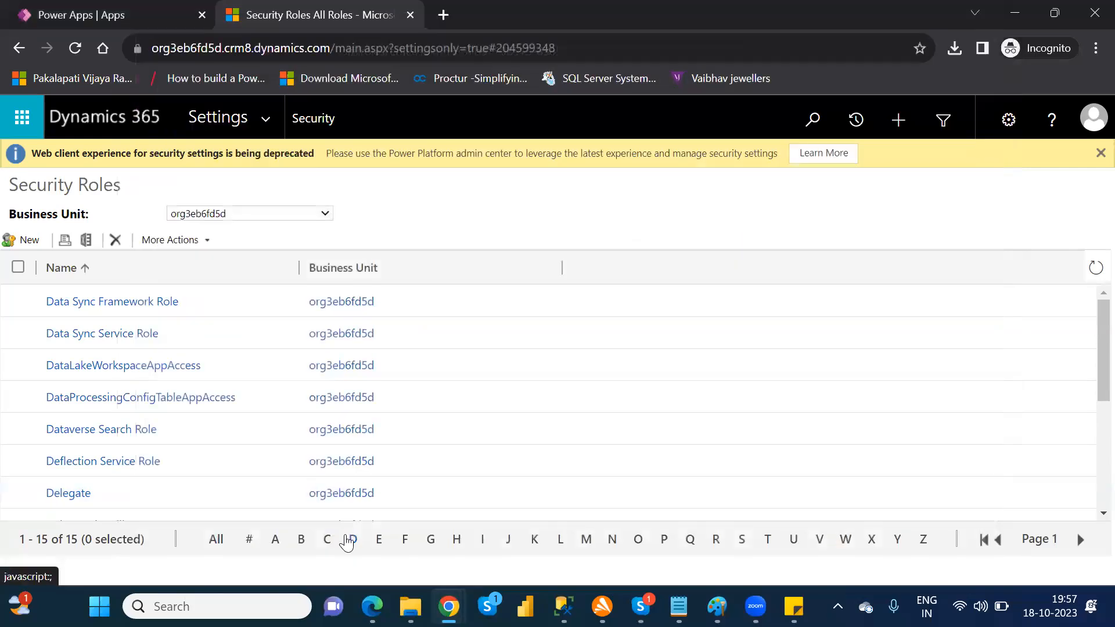
pyautogui.moveTo(678, 606)
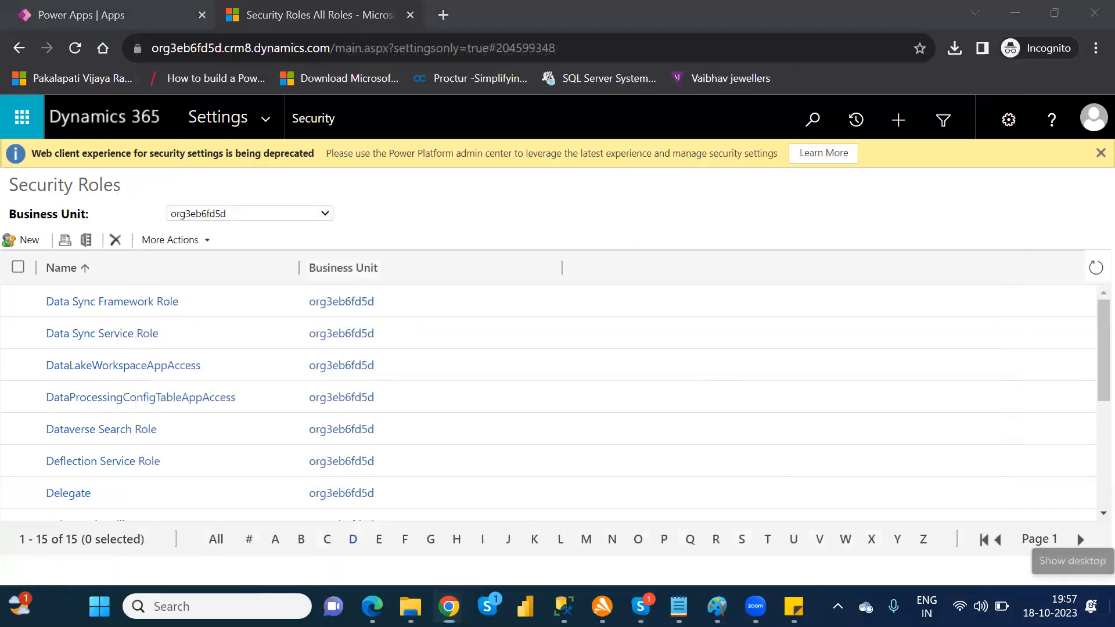
pyautogui.click(1110, 606)
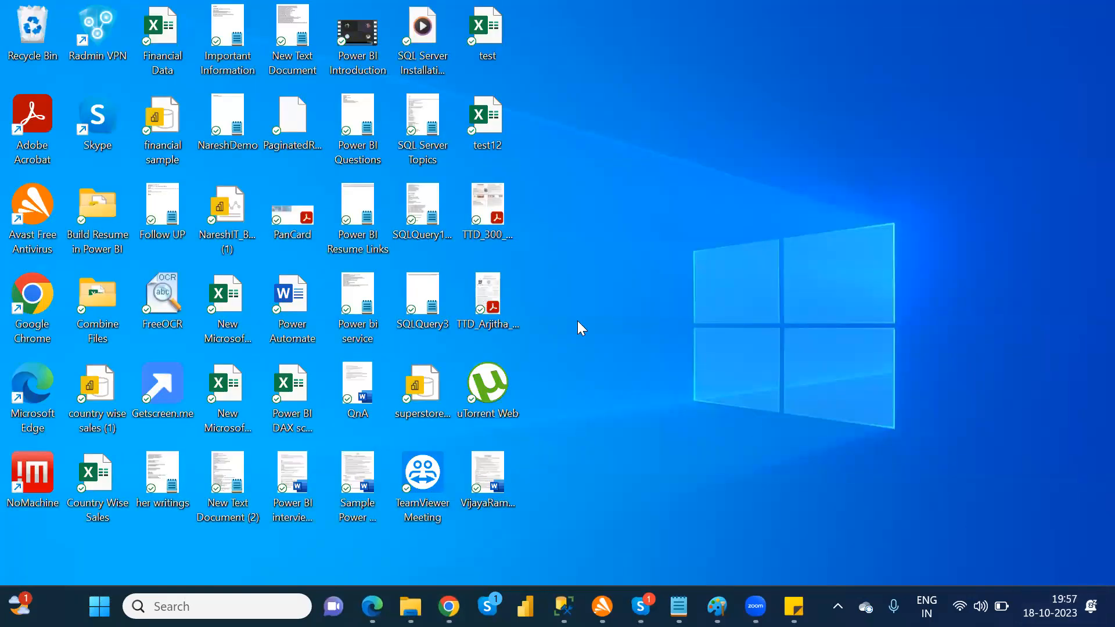
pyautogui.click(486, 104)
pyautogui.doubleClick(486, 101)
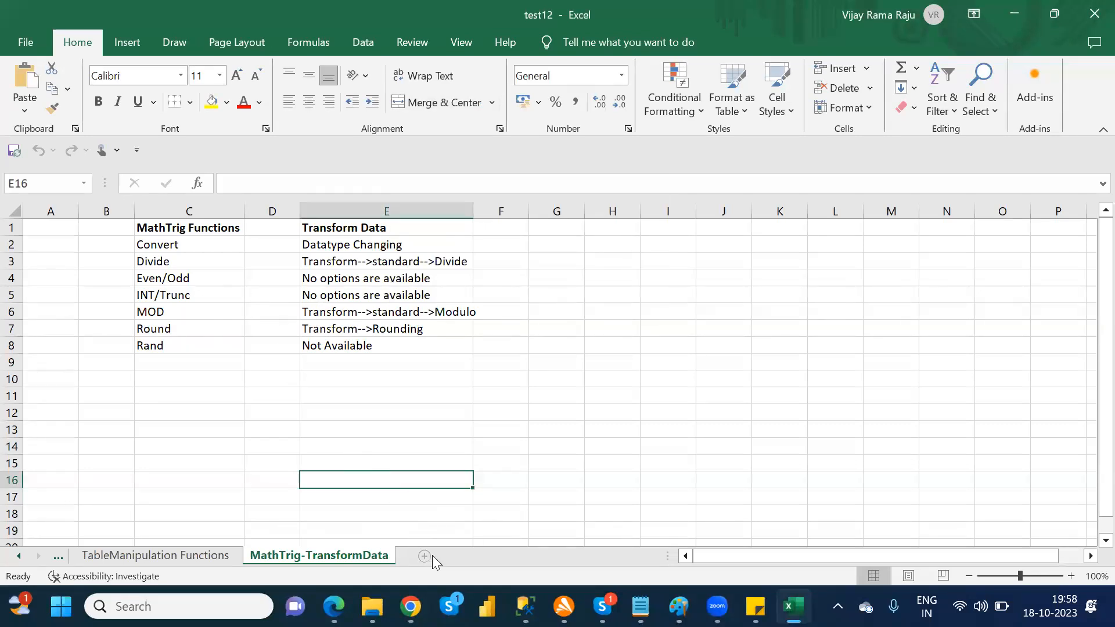
pyautogui.click(401, 391)
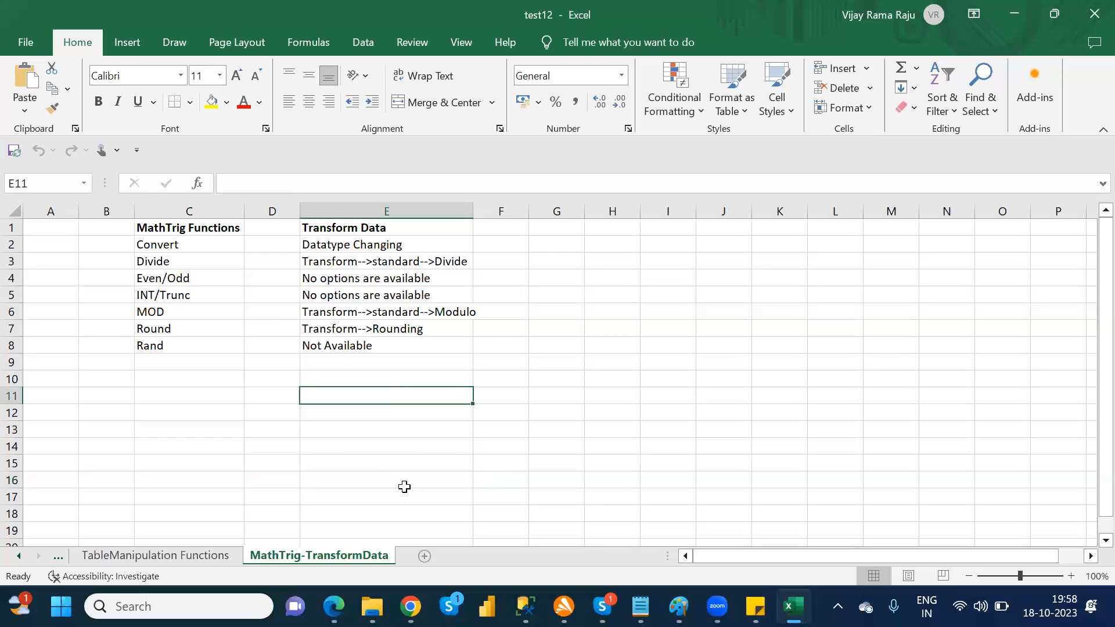
pyautogui.click(425, 556)
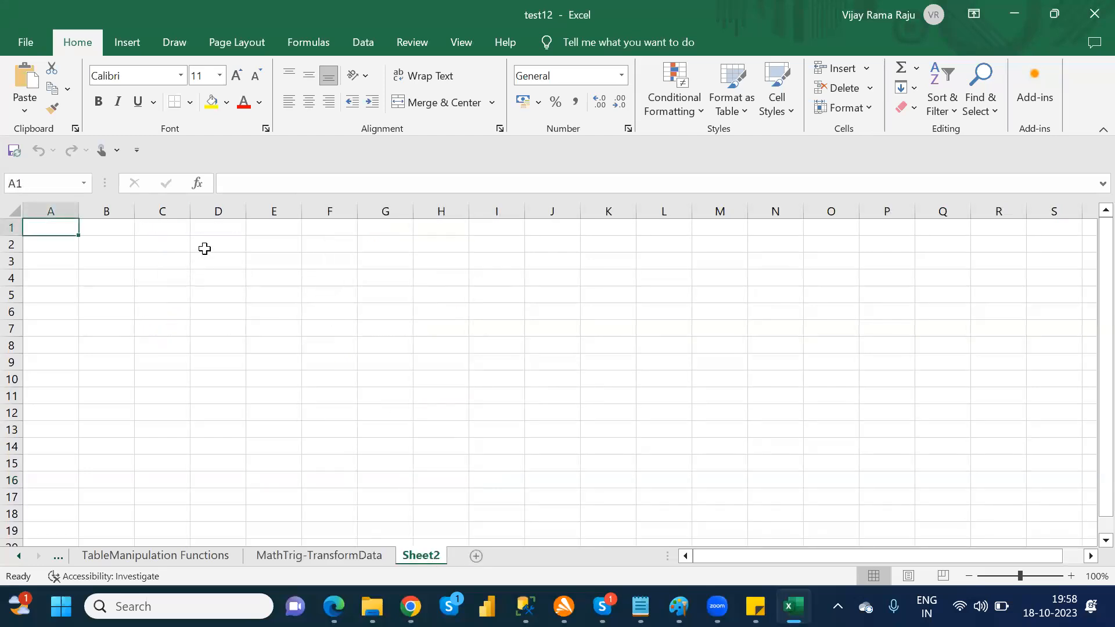
# Step: Enter the heading "Environment Maker" in cell D2 and fit column D's width to it
pyautogui.click(204, 248)
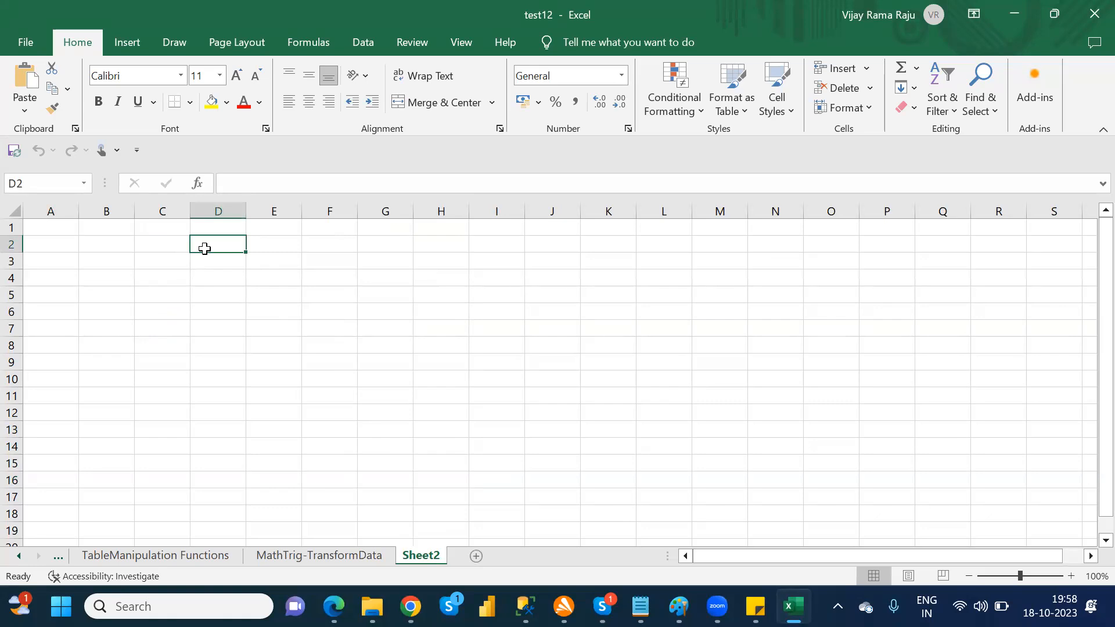
pyautogui.write('Environme')
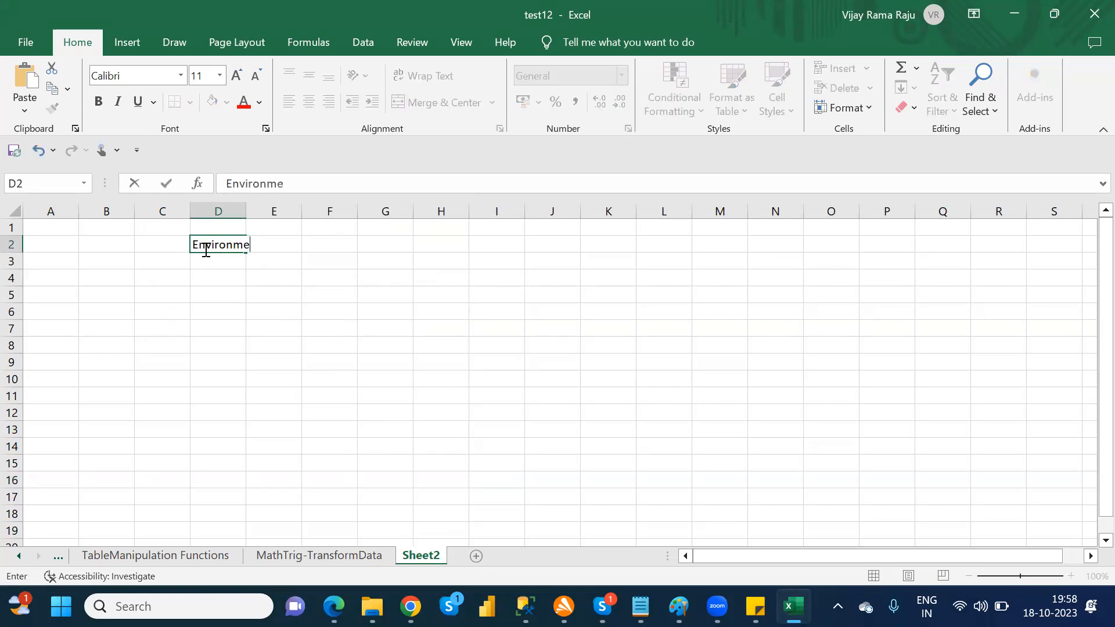
pyautogui.write('nt Maker')
pyautogui.click(368, 260)
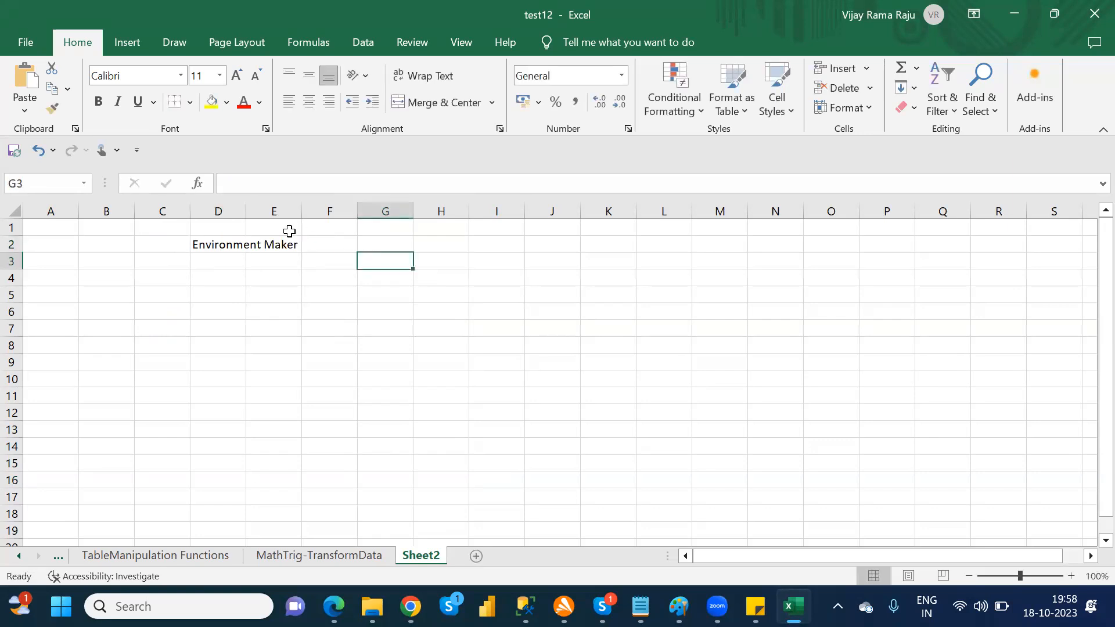
pyautogui.doubleClick(253, 215)
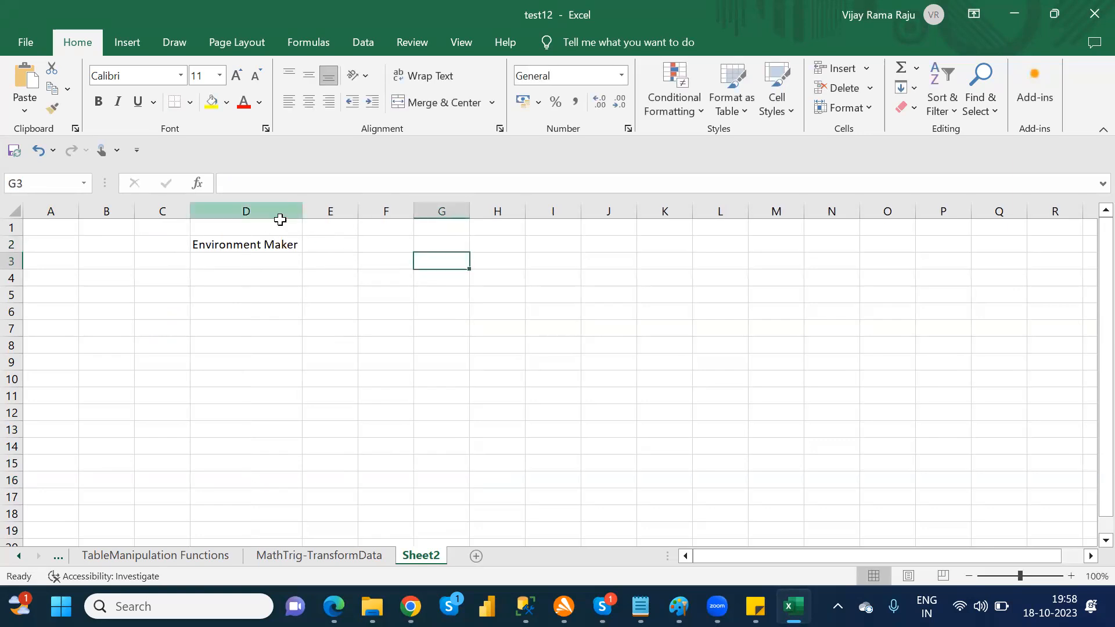
# Step: Enter the heading "Environment Admin" in cell E2 and widen column E to hold it
pyautogui.click(335, 242)
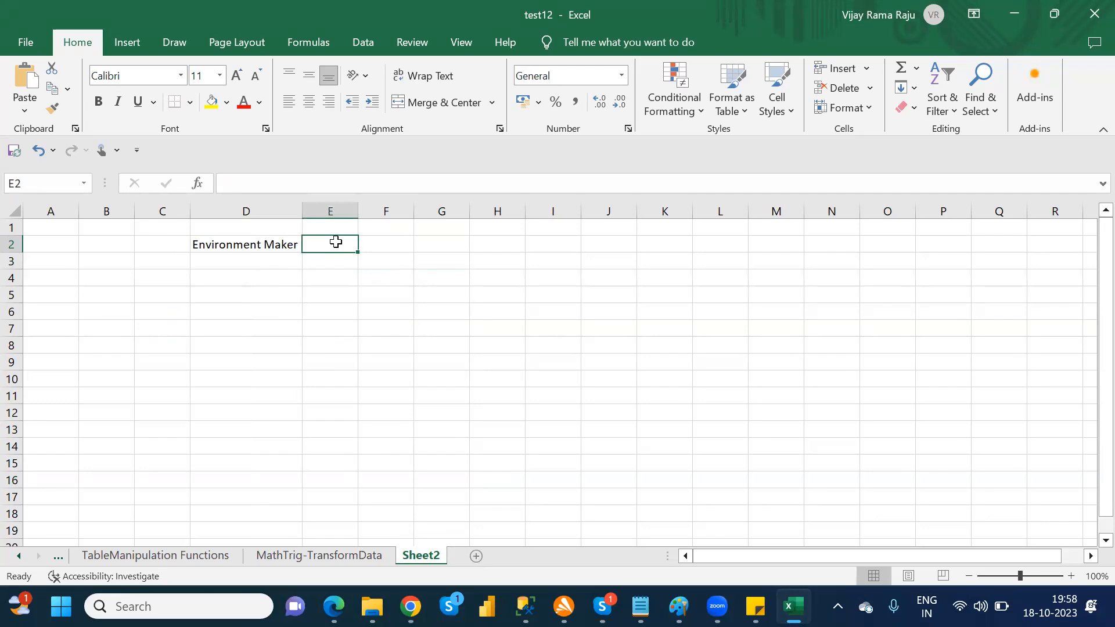
pyautogui.write('Environment Admin')
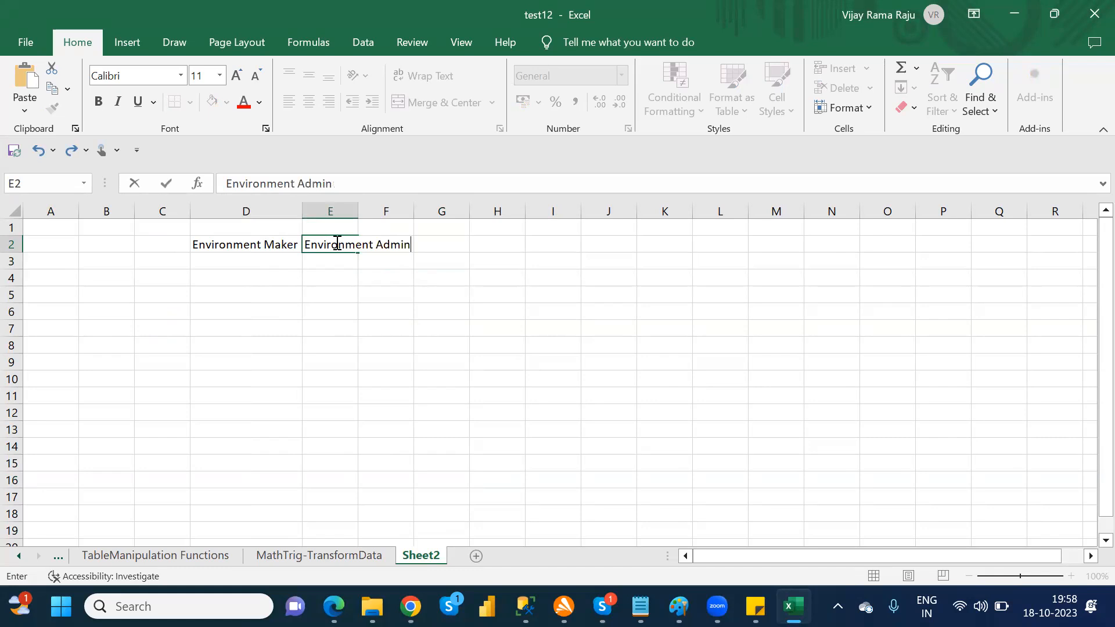
pyautogui.press('Tab')
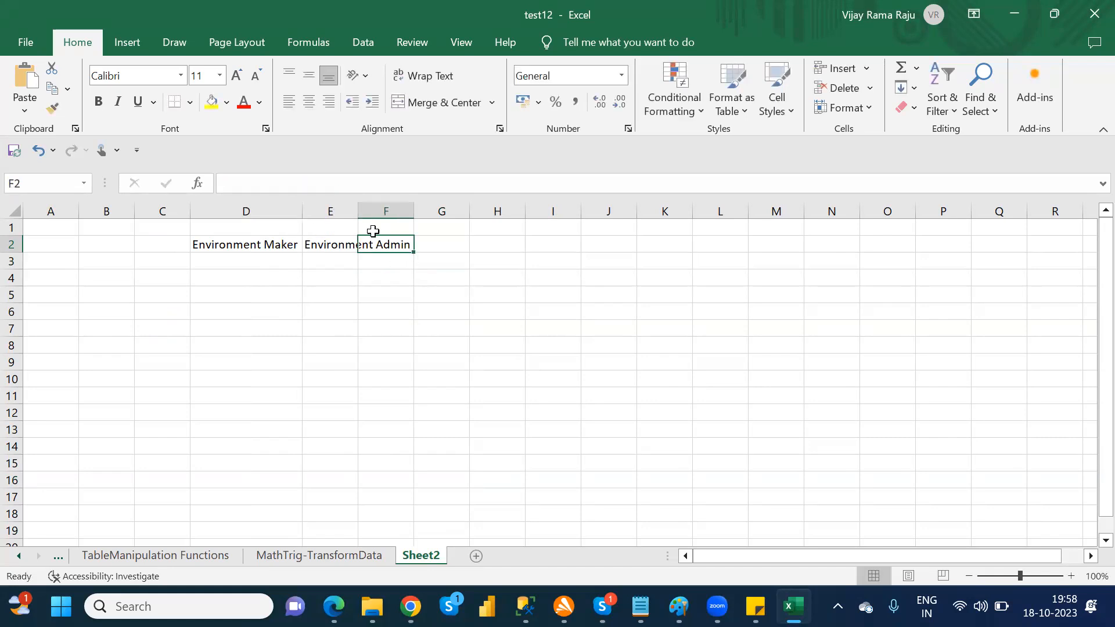
pyautogui.moveTo(357, 211); pyautogui.dragTo(434, 211)
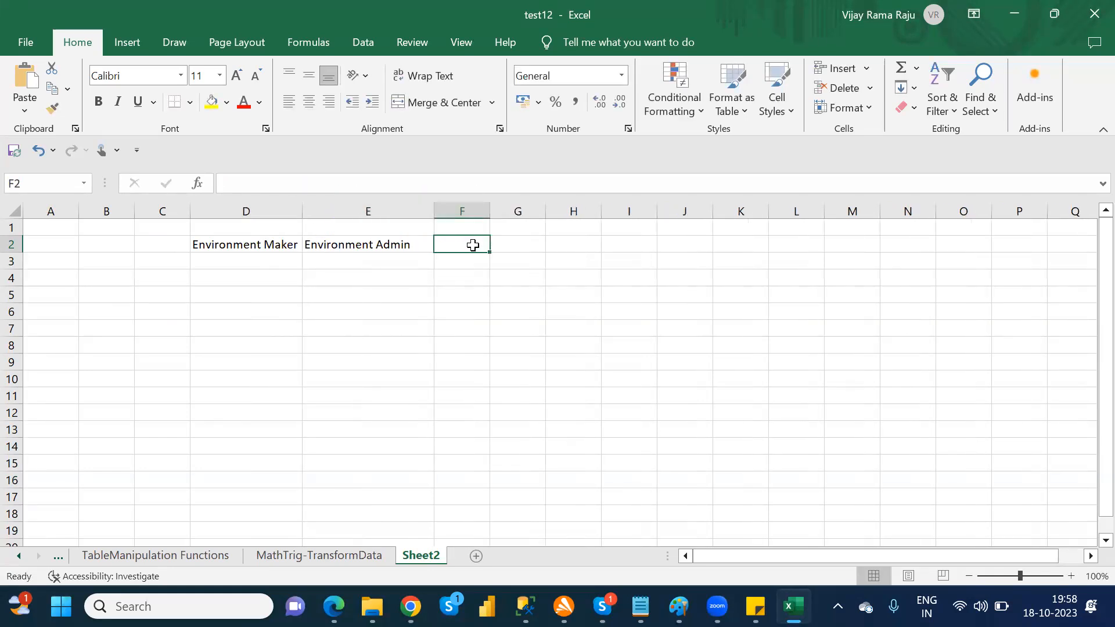
# Step: Enter the headings "System Admin" in cell F2 and "System Customizer" in cell G2
pyautogui.write('System')
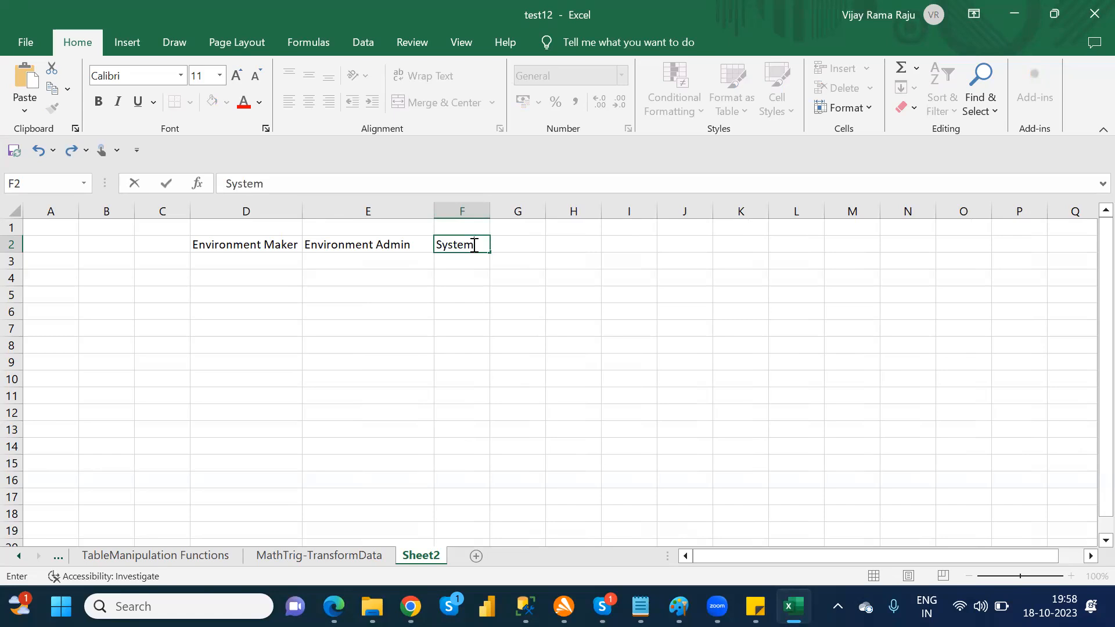
pyautogui.write('Admin')
pyautogui.press('Tab')
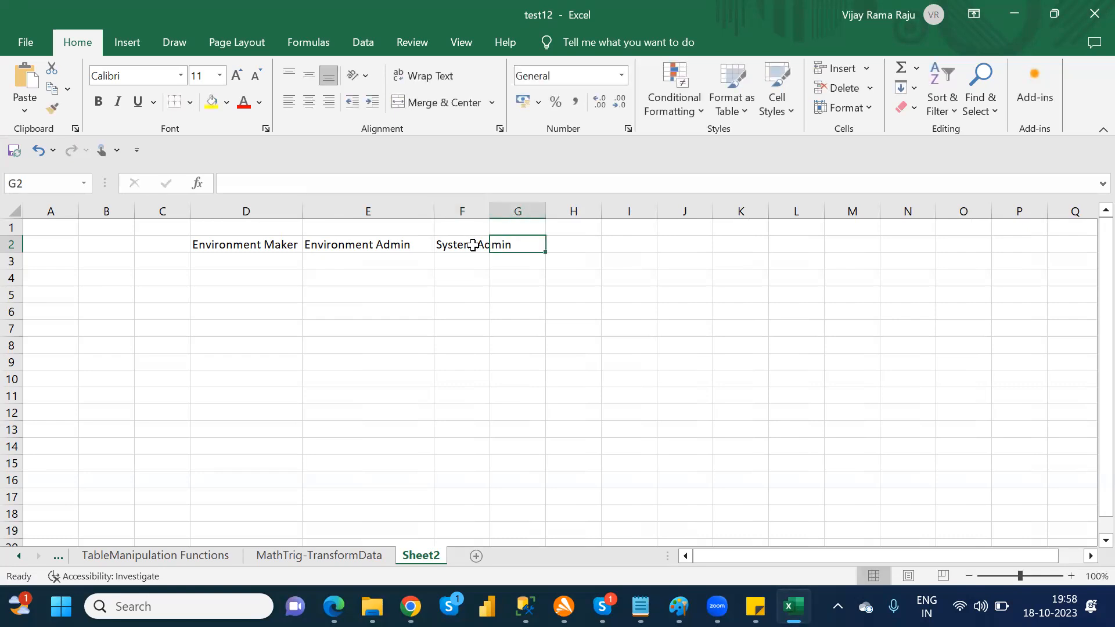
pyautogui.write('Sy')
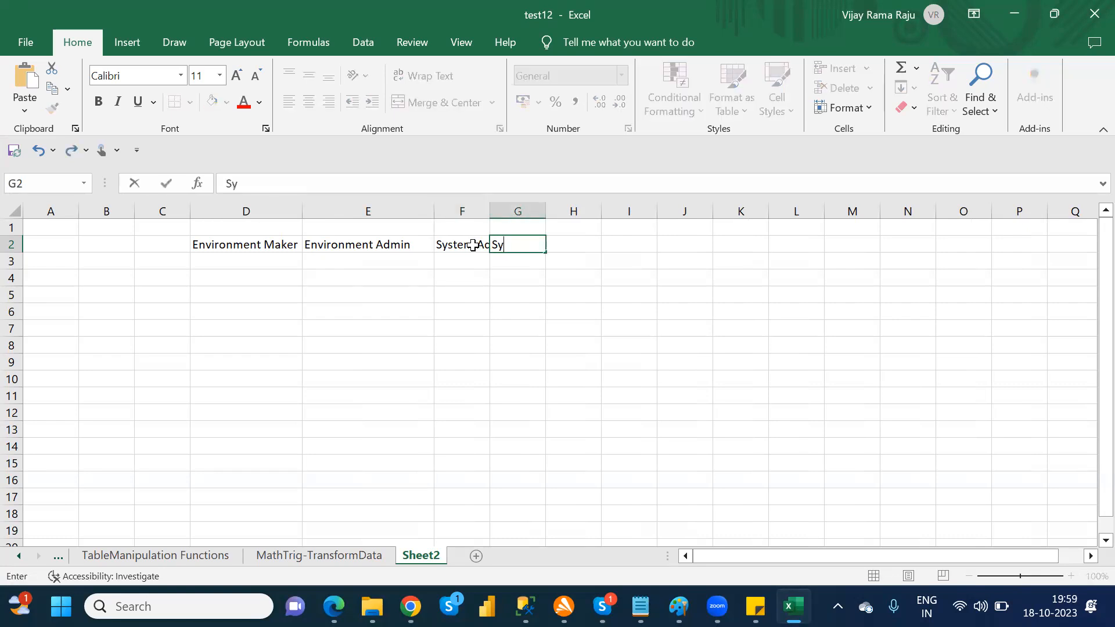
pyautogui.write('stem Custo miz')
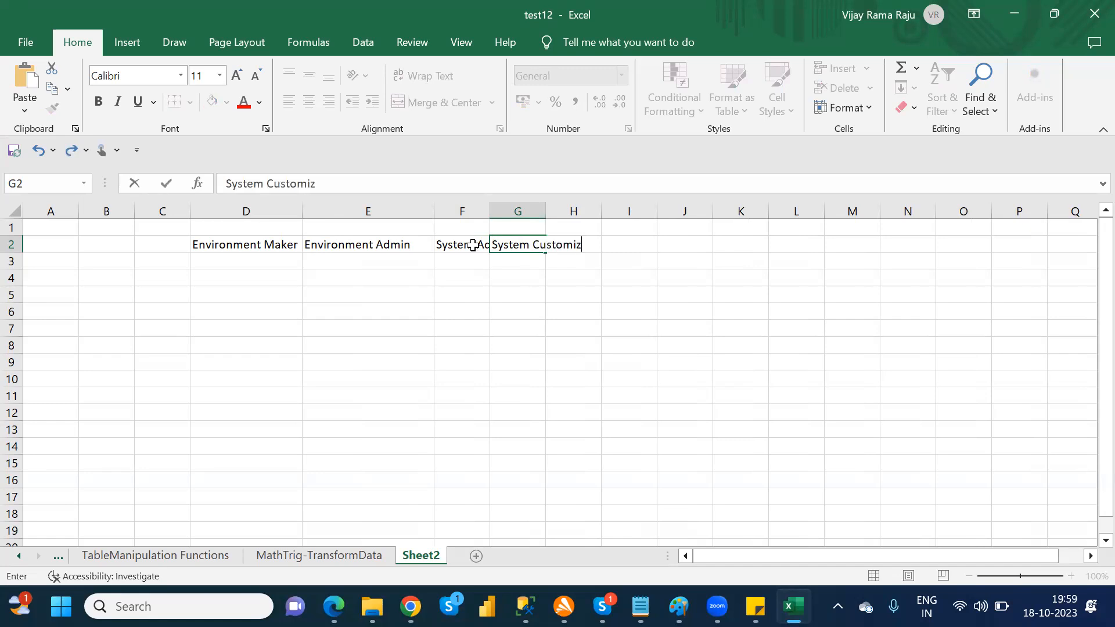
pyautogui.write('er')
pyautogui.press('Tab')
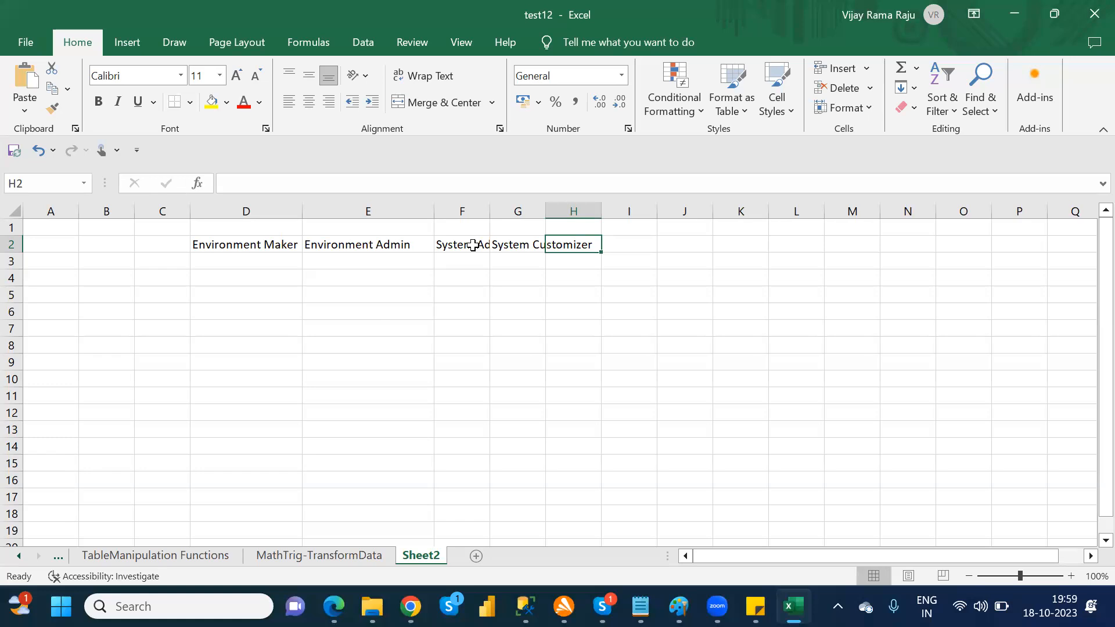
# Step: Fit the widths of columns F and G to their headings
pyautogui.click(486, 291)
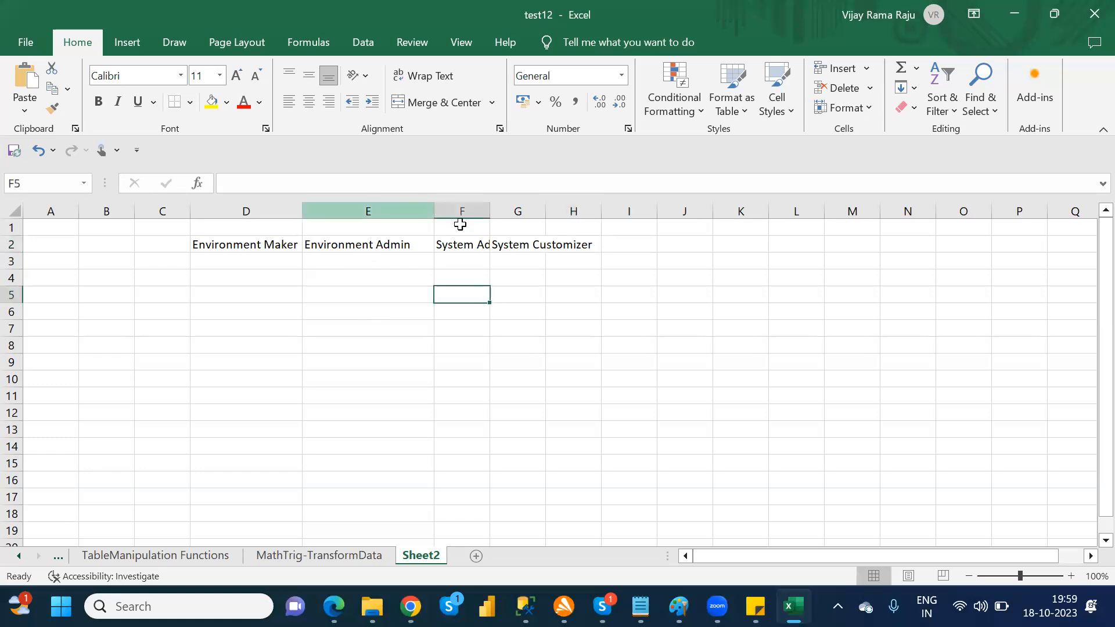
pyautogui.doubleClick(489, 212)
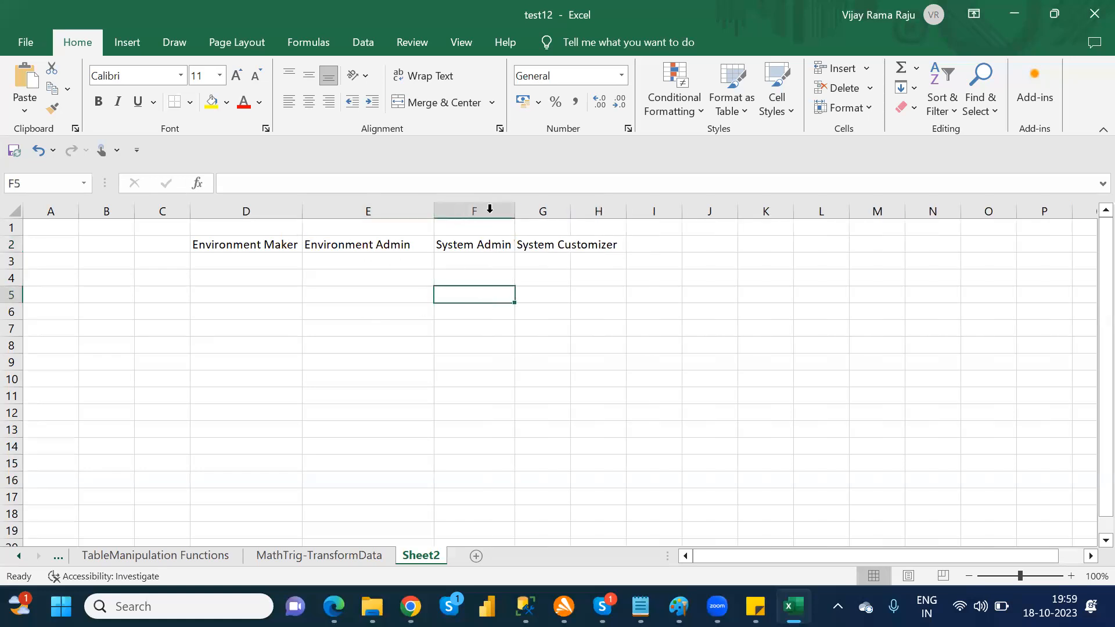
pyautogui.doubleClick(572, 212)
# Step: Apply all borders to the range D2:G8
pyautogui.moveTo(232, 245); pyautogui.dragTo(567, 347)
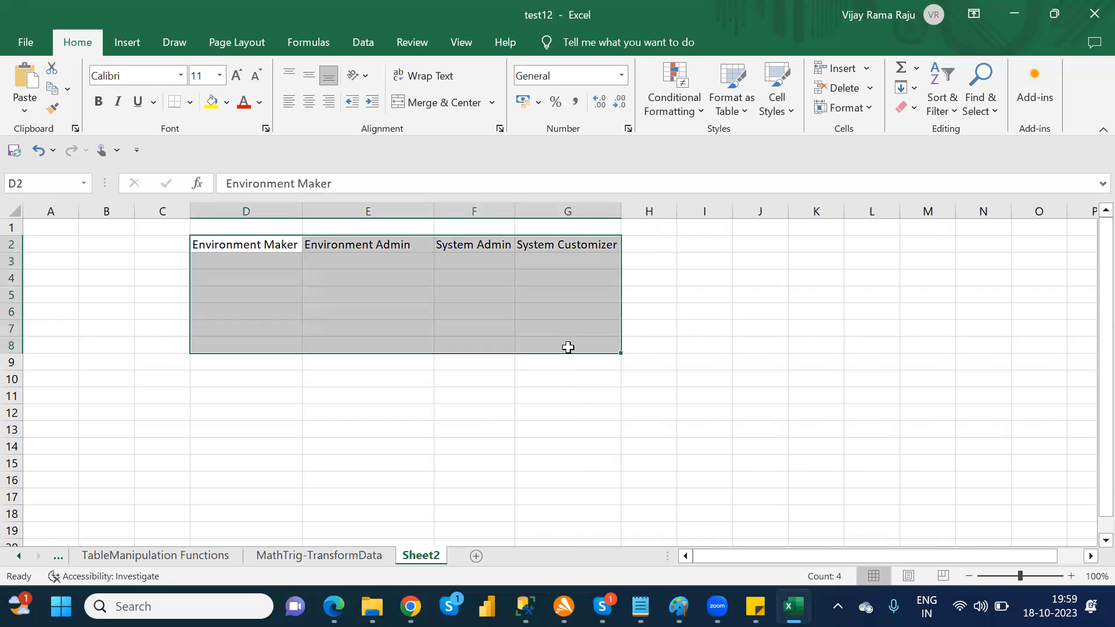
pyautogui.click(191, 103)
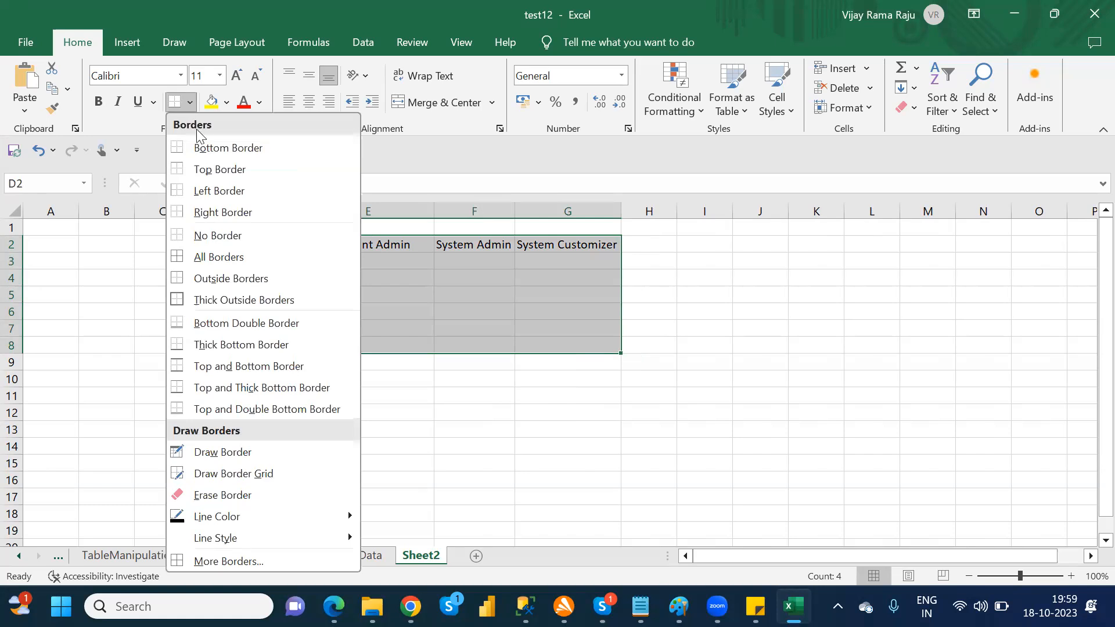
pyautogui.click(215, 257)
pyautogui.click(212, 251)
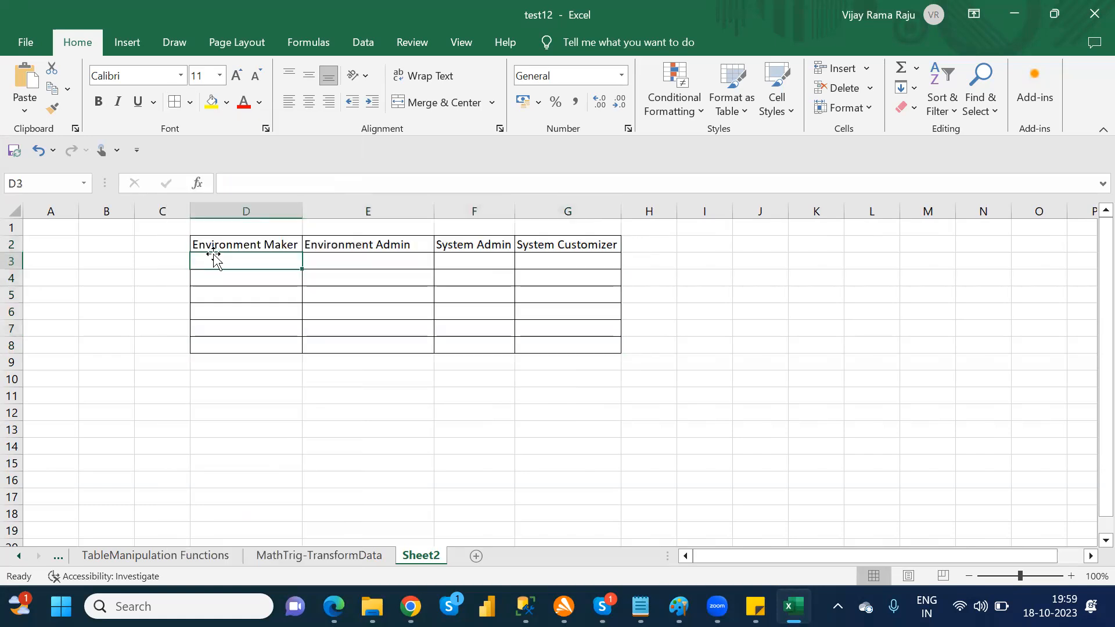
# Step: Make the four role headings in D2:G2 bold
pyautogui.moveTo(386, 239); pyautogui.dragTo(567, 238)
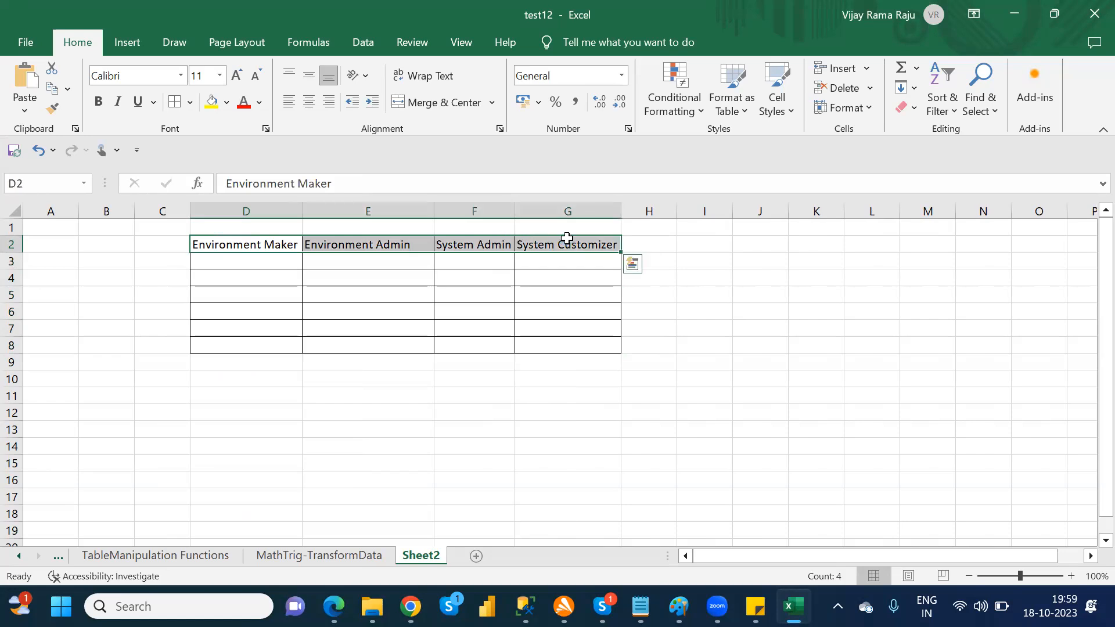
pyautogui.hotkey('ctrl', 'b')
pyautogui.click(268, 263)
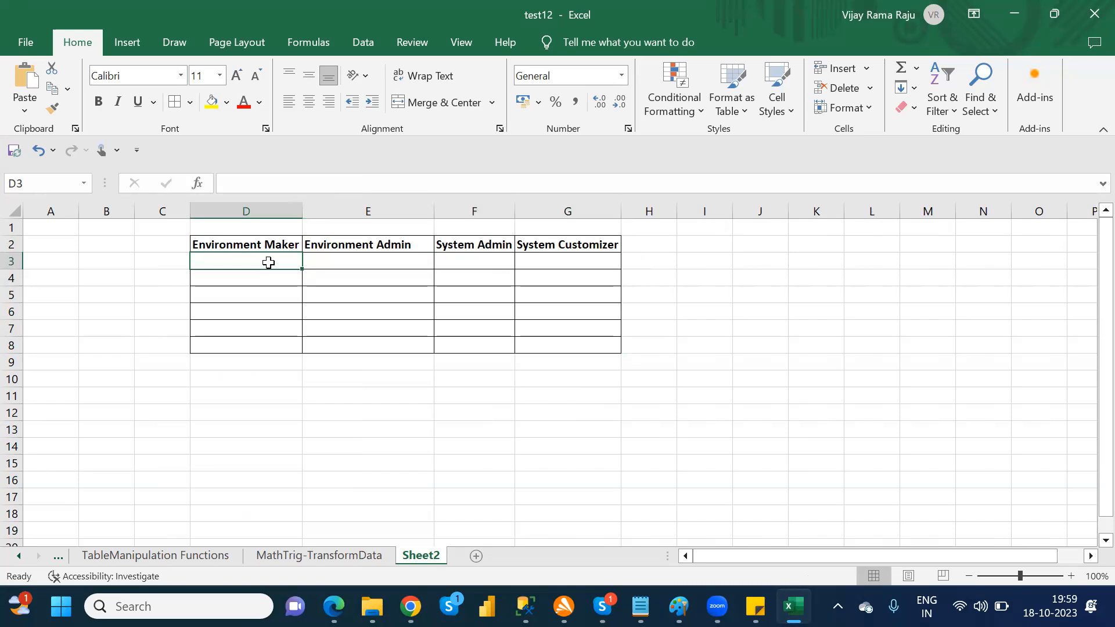
# Step: Merge and center cells D3:F3 and enter "Canvas App,Connectors,Connection,Gateway,Dataflows" in the merged cell
pyautogui.moveTo(293, 262); pyautogui.dragTo(506, 263)
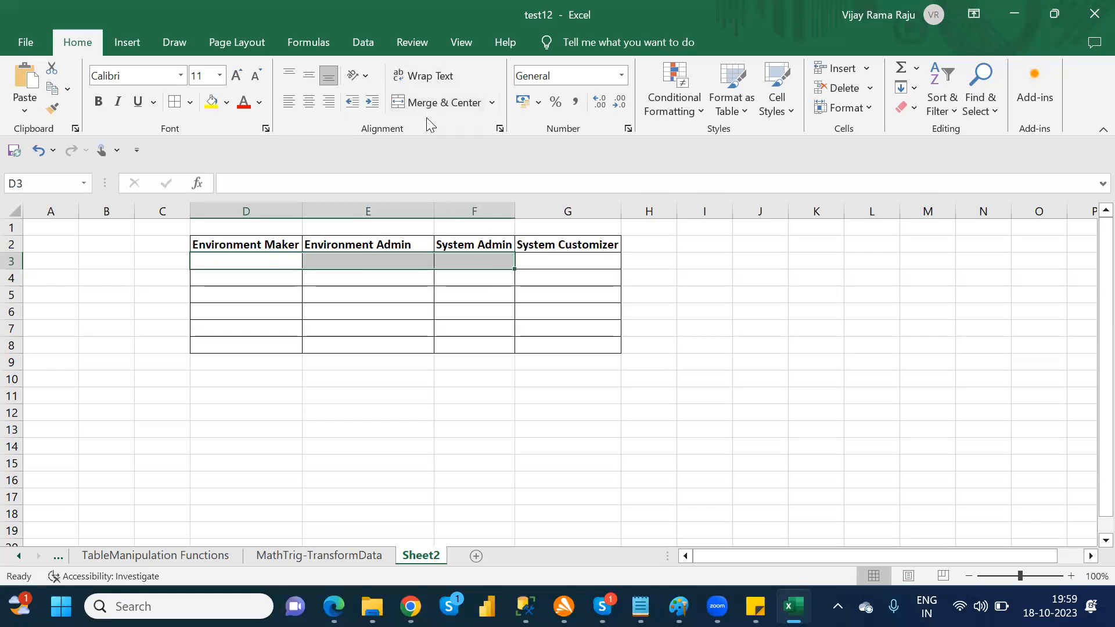
pyautogui.click(428, 102)
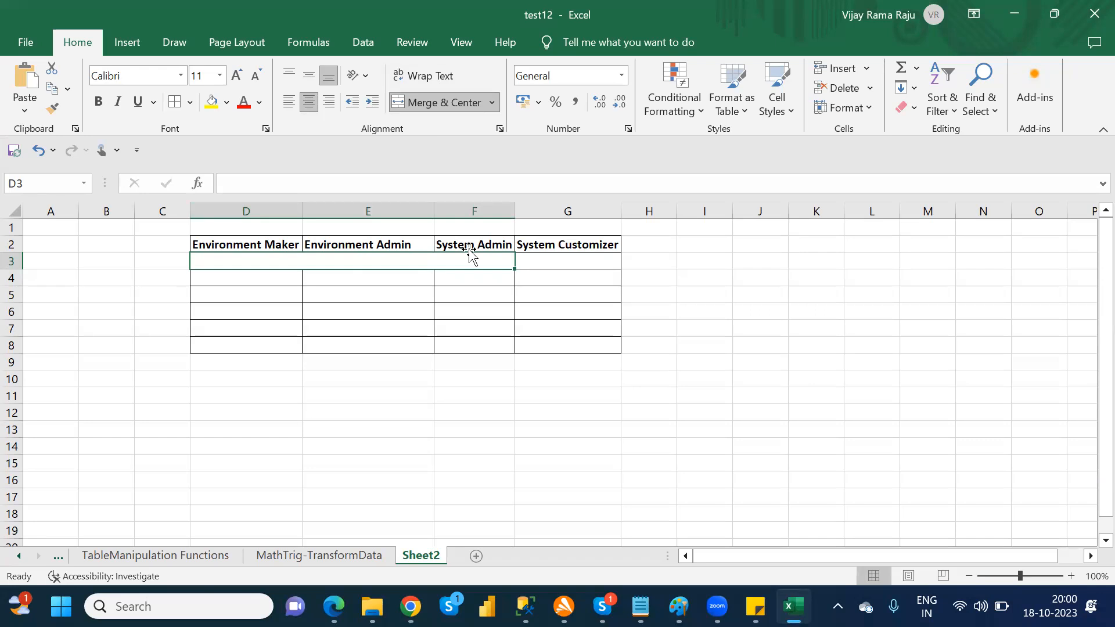
pyautogui.click(343, 184)
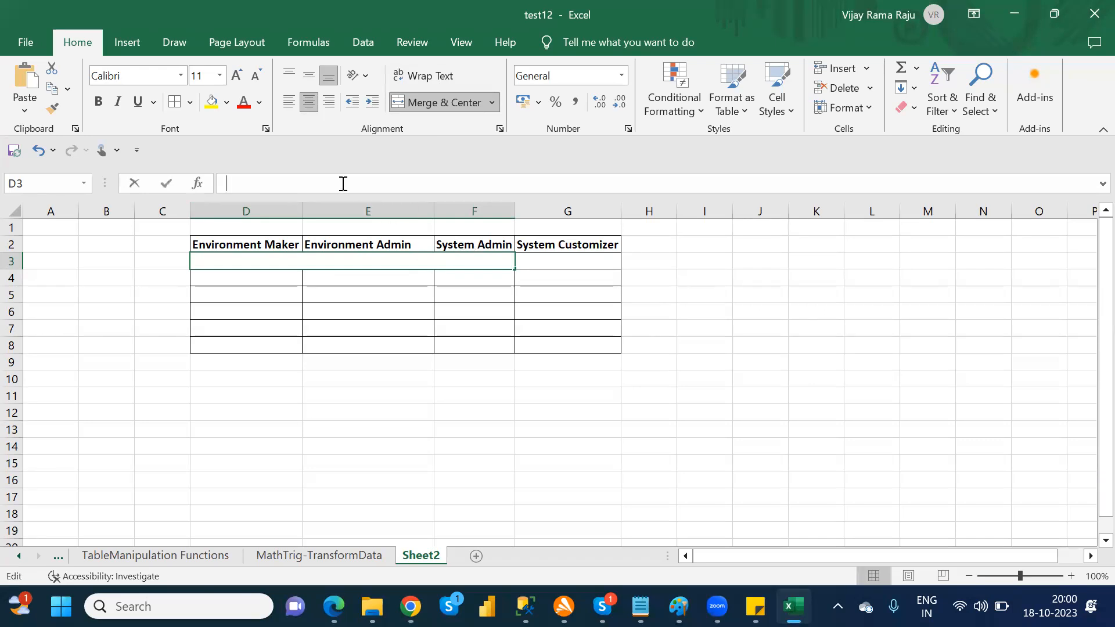
pyautogui.write('Con')
pyautogui.press('BackSpace')
pyautogui.press('BackSpace')
pyautogui.write('anvas')
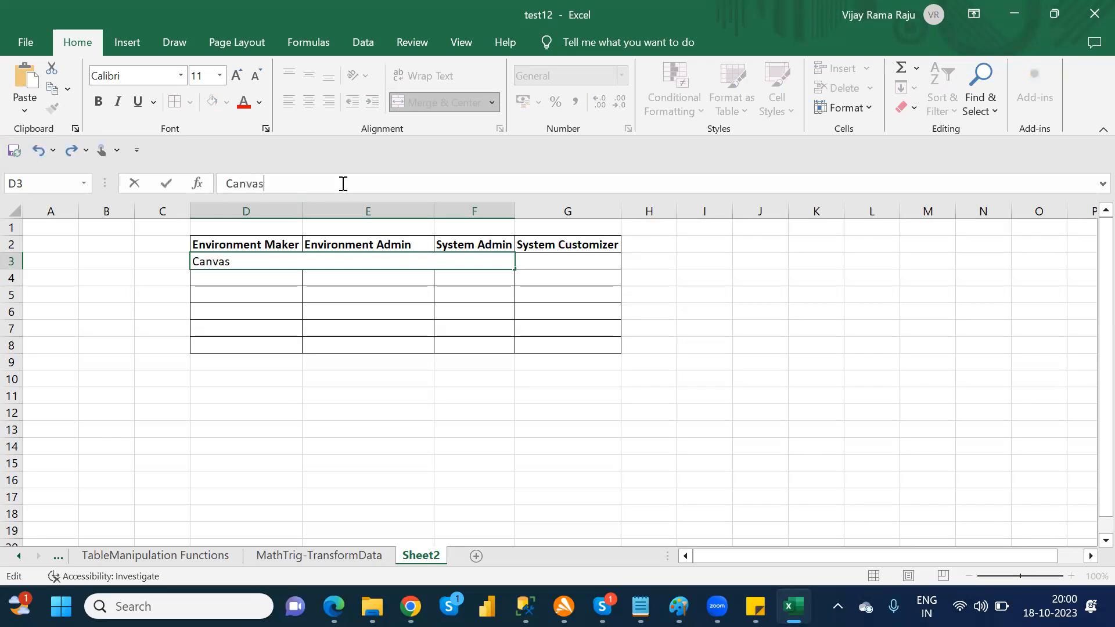
pyautogui.write(' App,Conne')
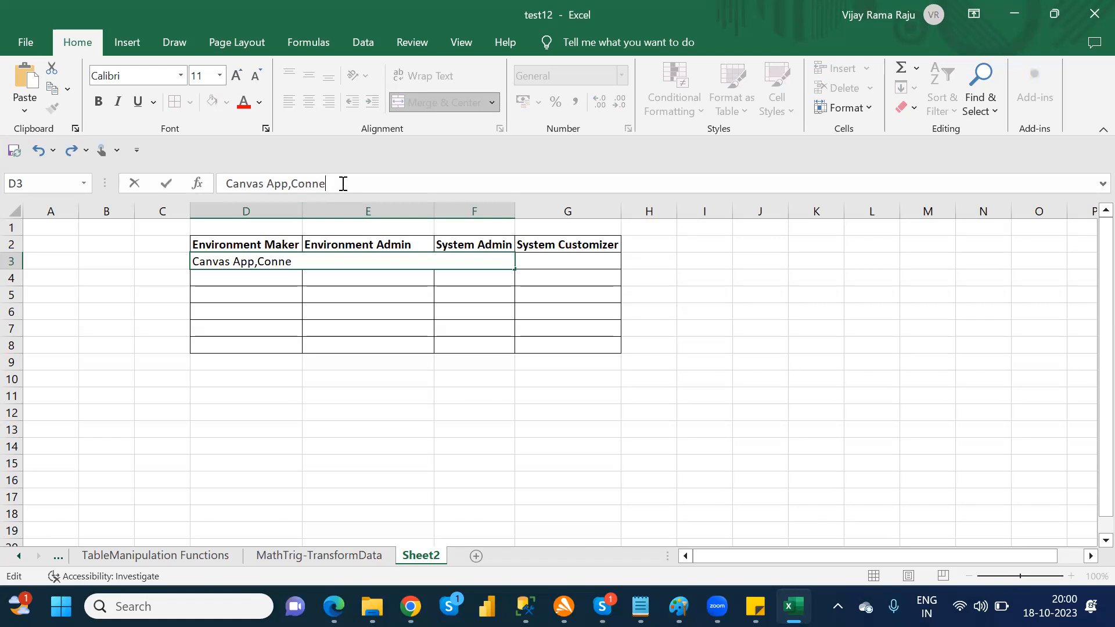
pyautogui.write('ctors,Connection,Gatewa')
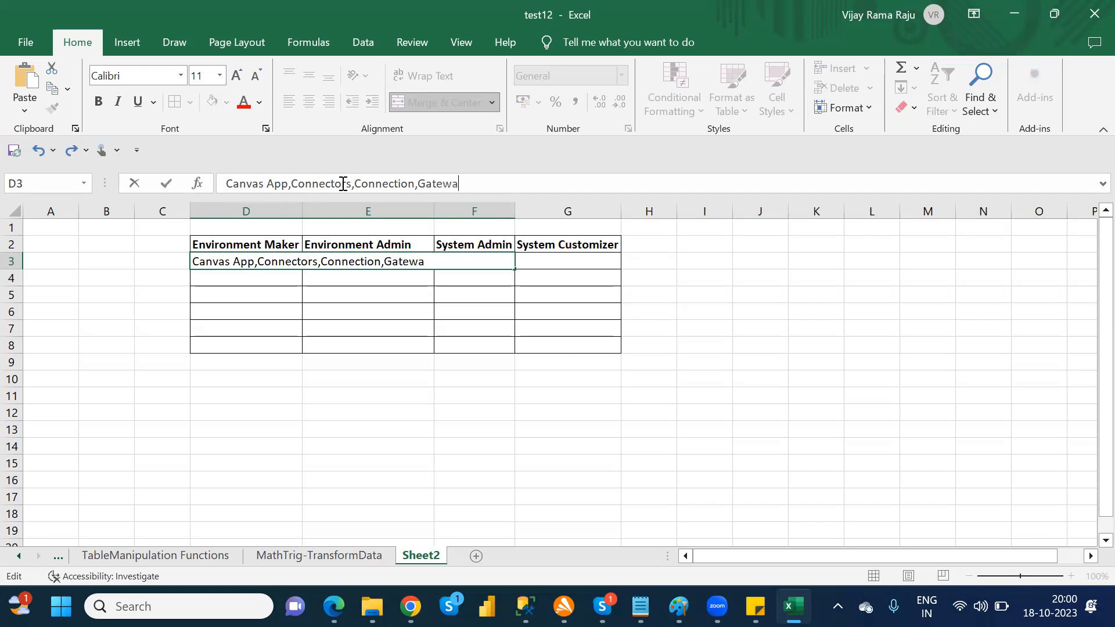
pyautogui.write('y,Dataflow')
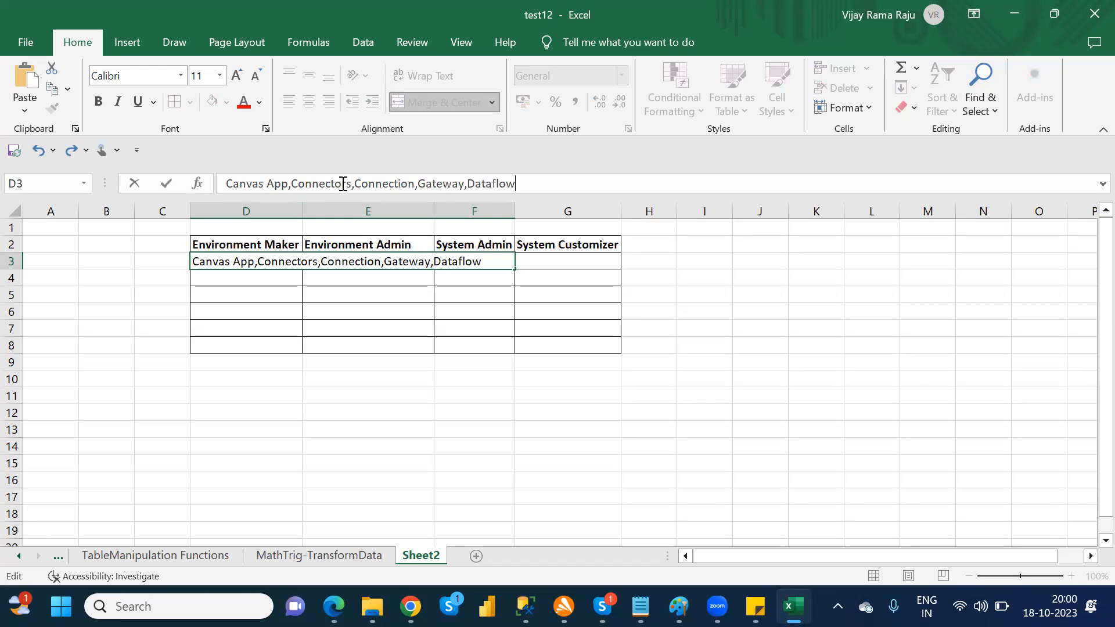
pyautogui.write('s')
# Step: Enter "N/A" under System Customizer in cell G3
pyautogui.click(538, 265)
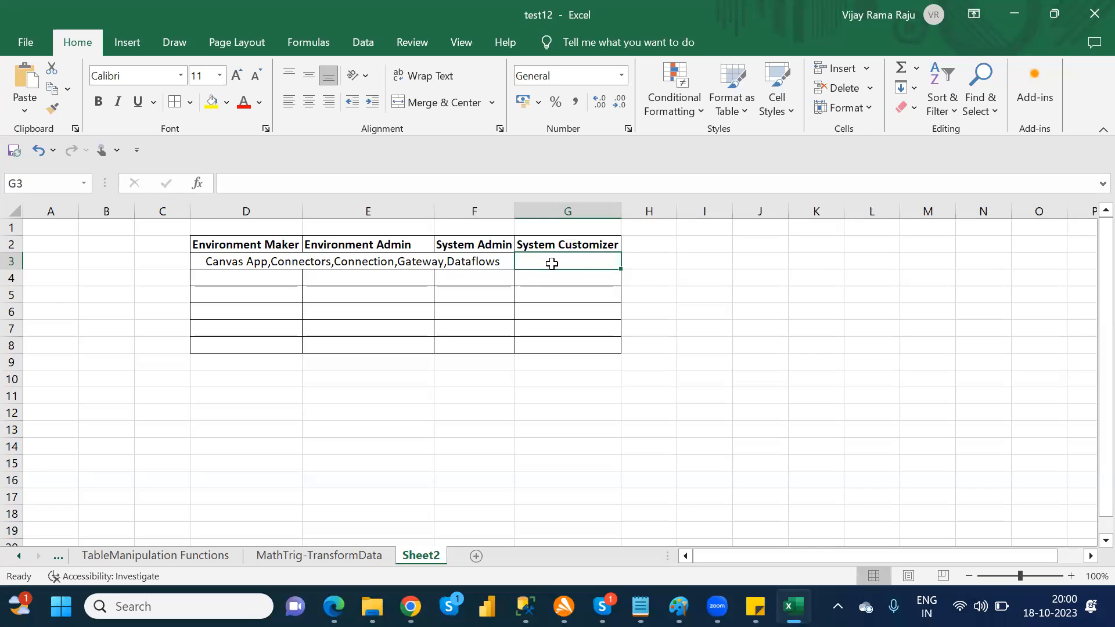
pyautogui.write('N?A')
pyautogui.press('BackSpace')
pyautogui.press('BackSpace')
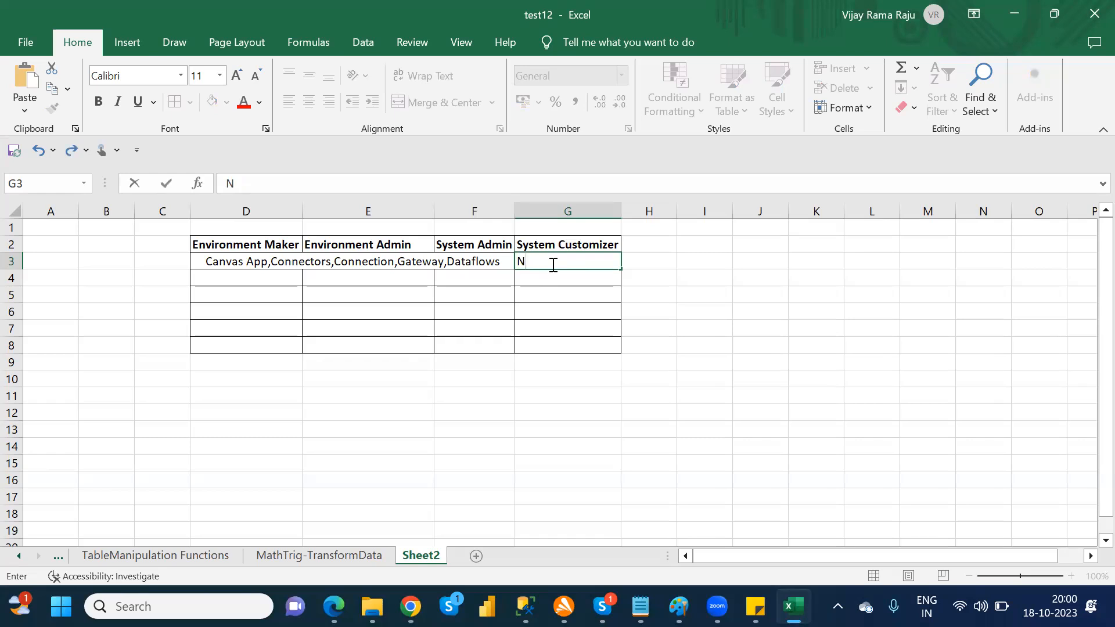
pyautogui.write('?')
pyautogui.press('BackSpace')
pyautogui.write('/a')
pyautogui.press('BackSpace')
pyautogui.write('A')
pyautogui.press('Return')
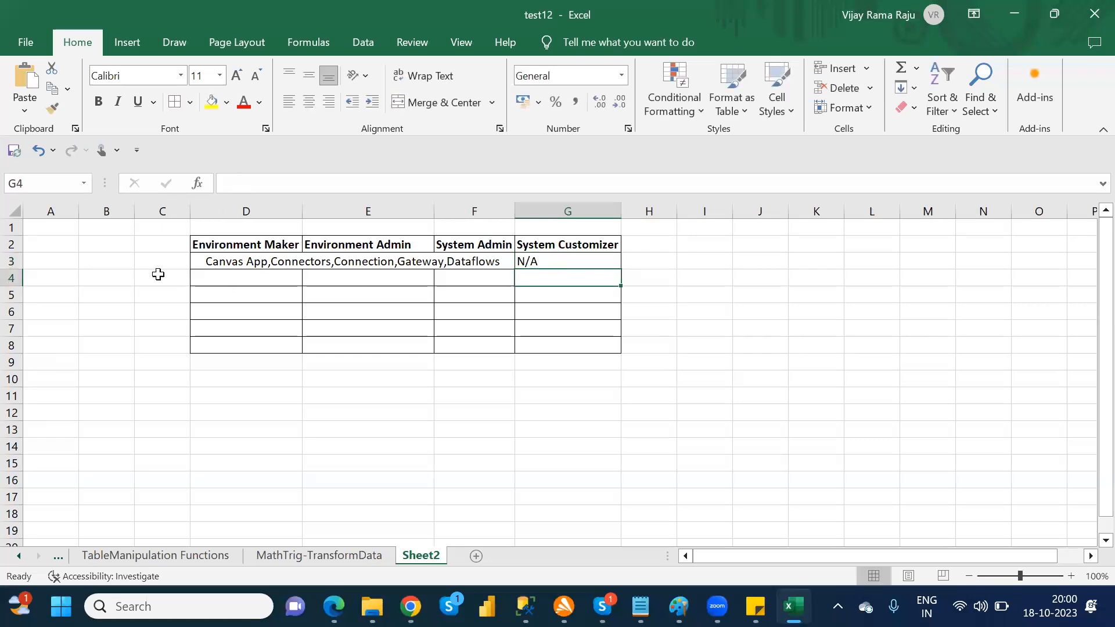
# Step: Enter "n/a" under Environment Maker and Environment Admin in cells D4 and E4
pyautogui.click(225, 275)
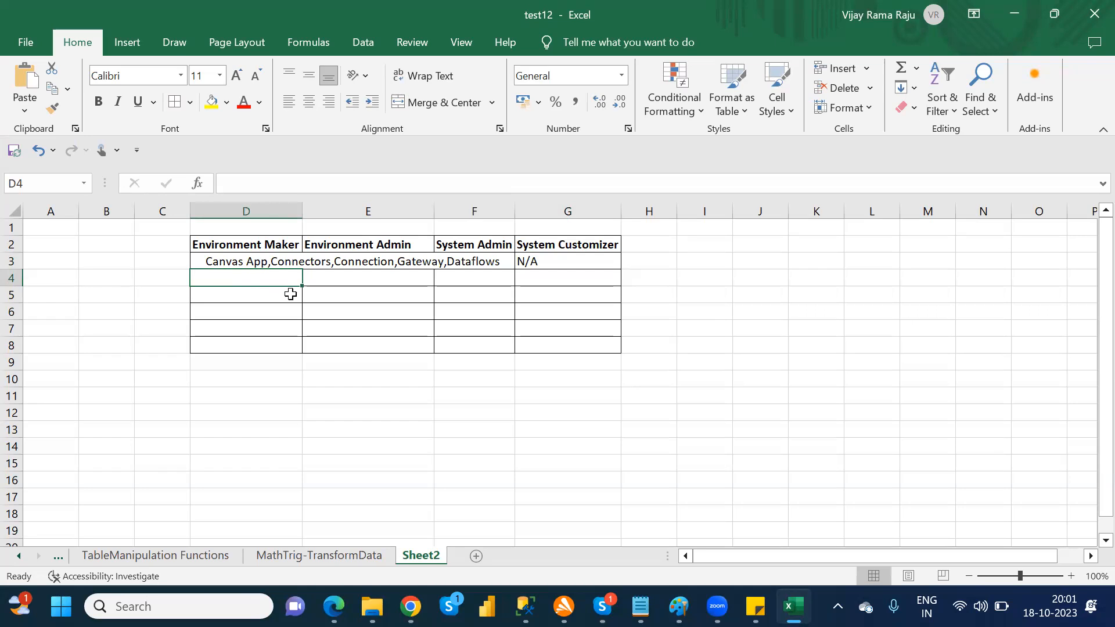
pyautogui.write('n')
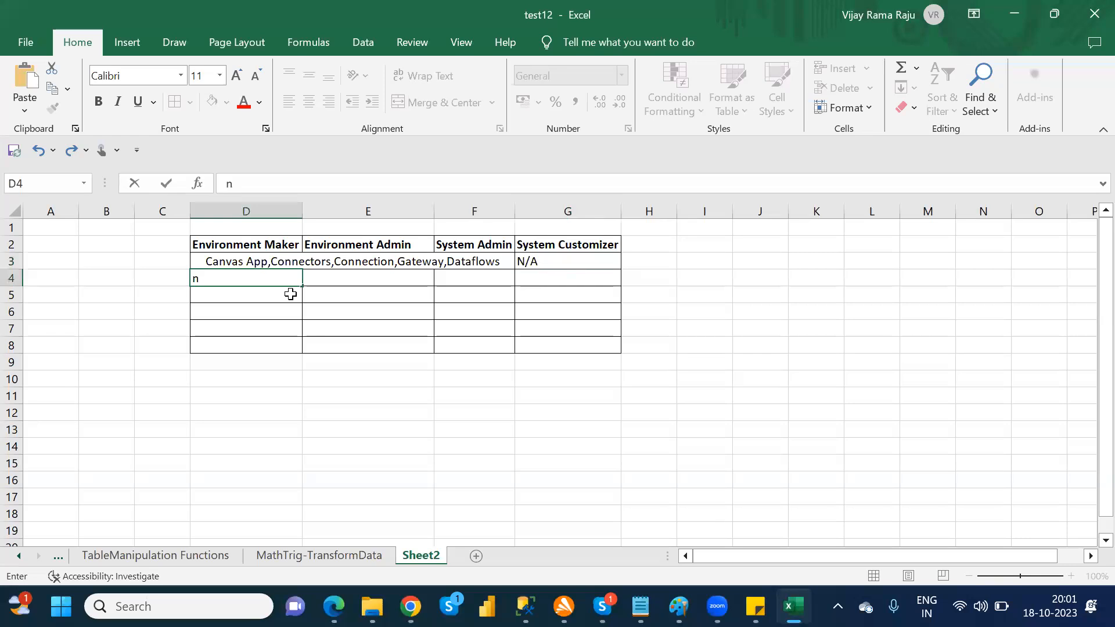
pyautogui.write('/a')
pyautogui.press('Tab')
pyautogui.write('n/a')
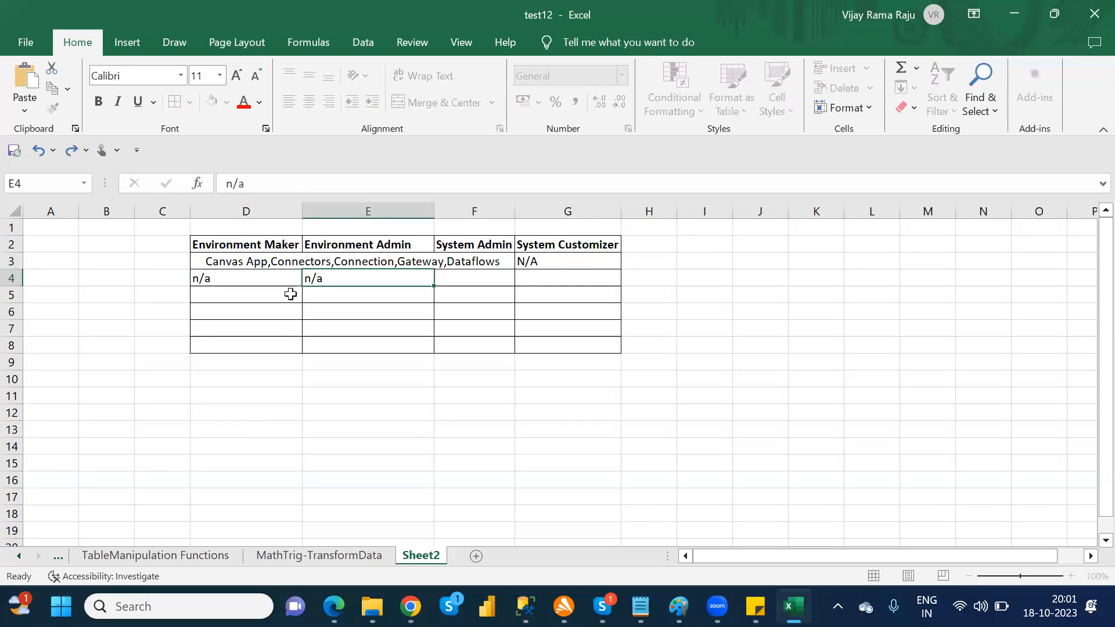
pyautogui.press('Tab')
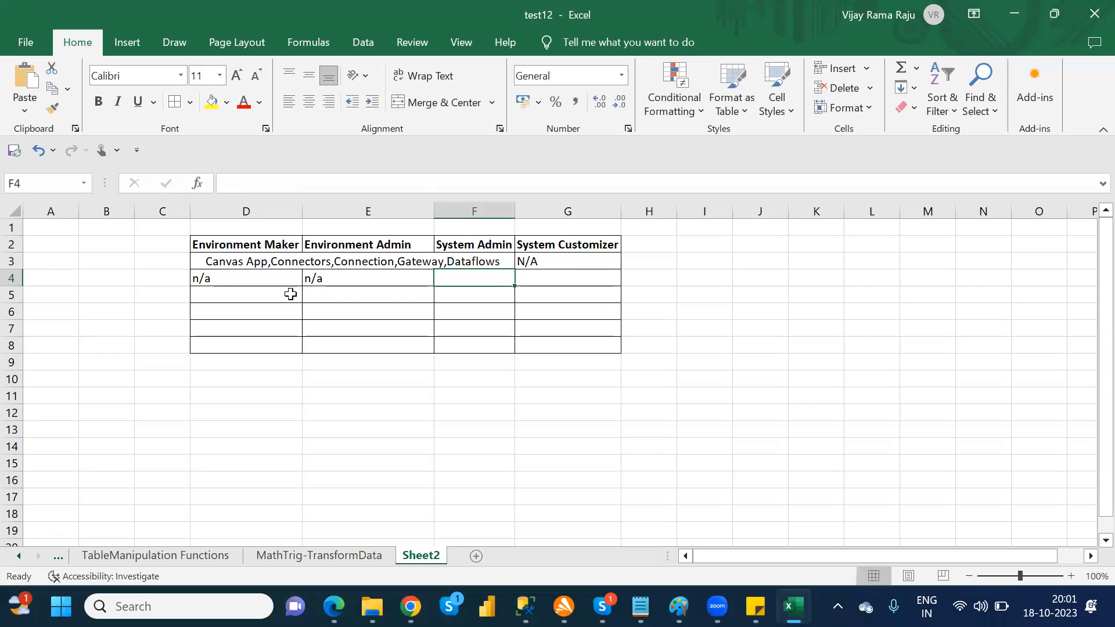
# Step: Enter "Dataverse table,modeldrivenapps,solution,flows" under System Admin in cell F4
pyautogui.write('Dat')
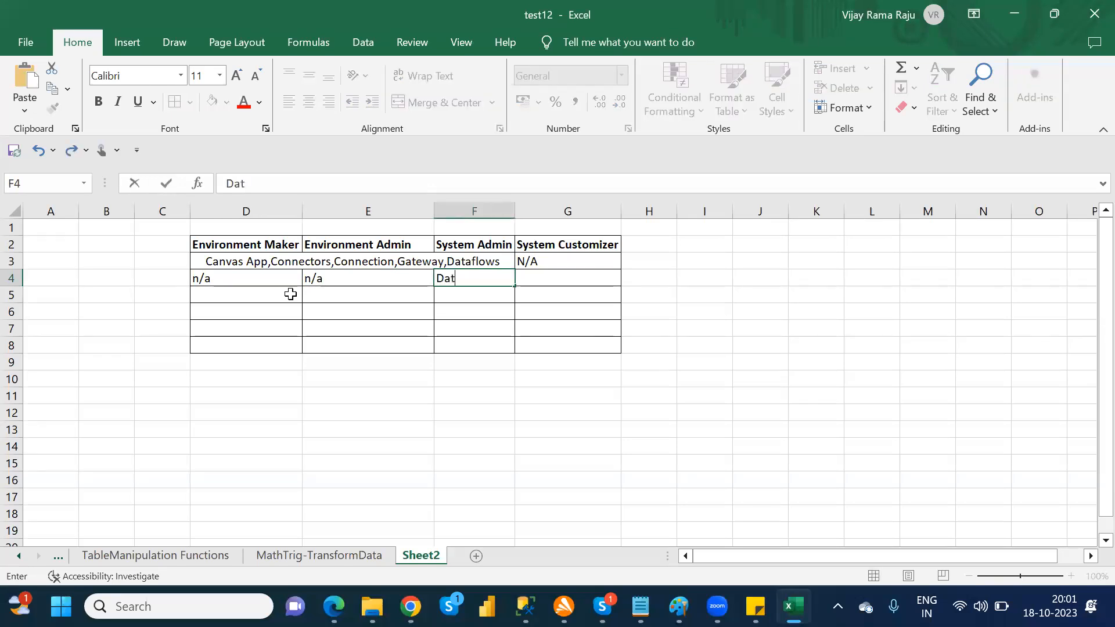
pyautogui.write('averse table')
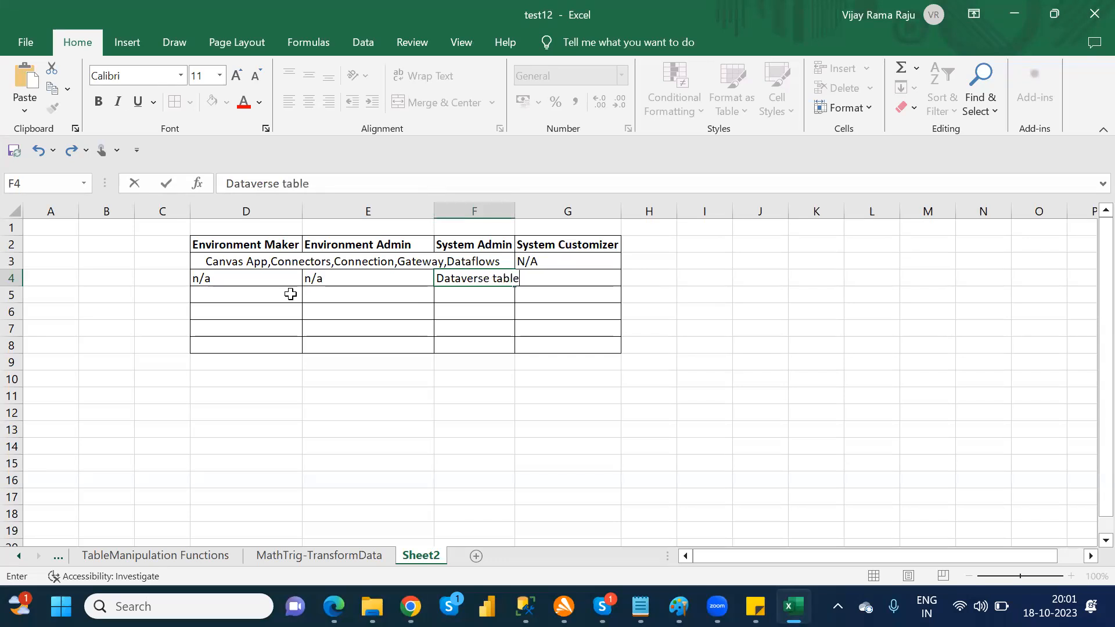
pyautogui.write(',modeldiven')
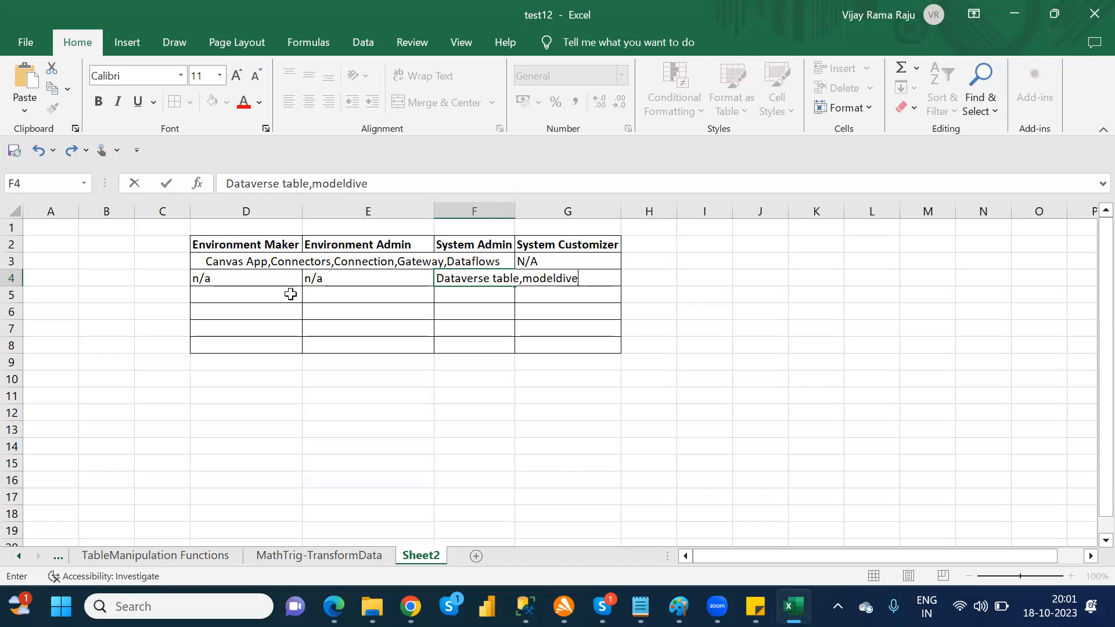
pyautogui.press('BackSpace')
pyautogui.press('BackSpace')
pyautogui.press('BackSpace')
pyautogui.press('BackSpace')
pyautogui.write('rivenapps,')
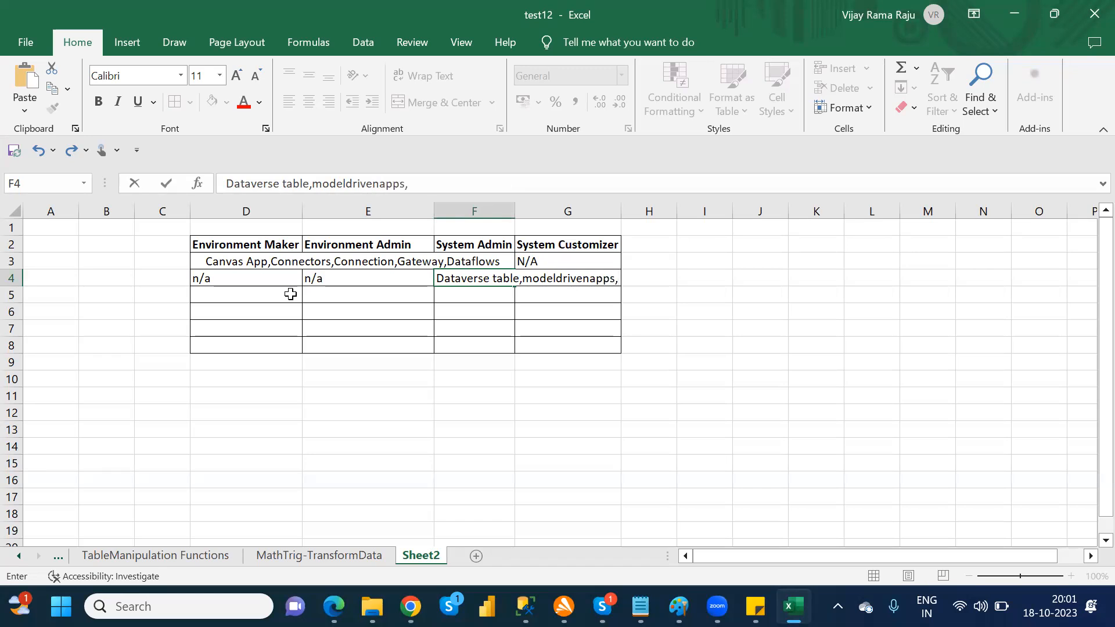
pyautogui.write('solution,flows,')
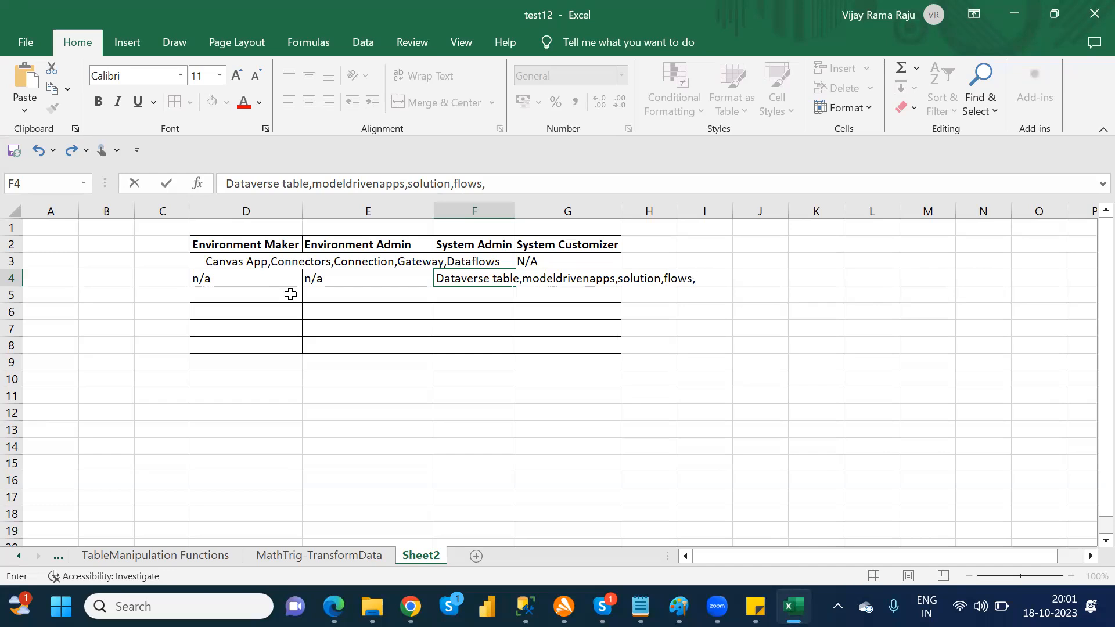
pyautogui.press('BackSpace')
pyautogui.click(526, 332)
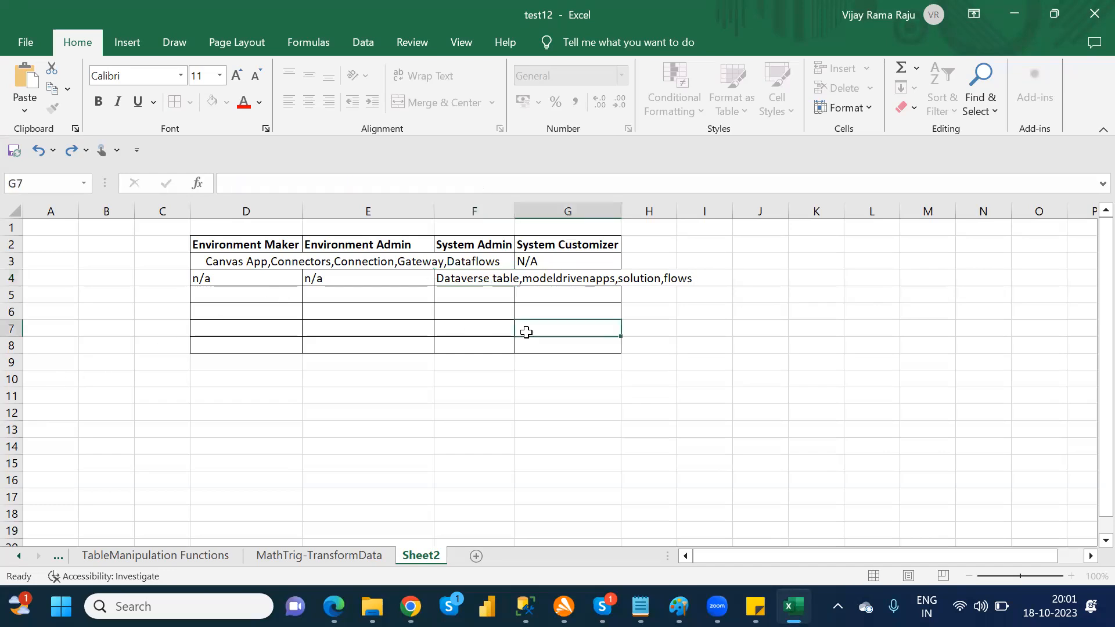
# Step: Merge and center cells F4:G4 so the Dataverse entry spans System Admin and System Customizer
pyautogui.click(477, 281)
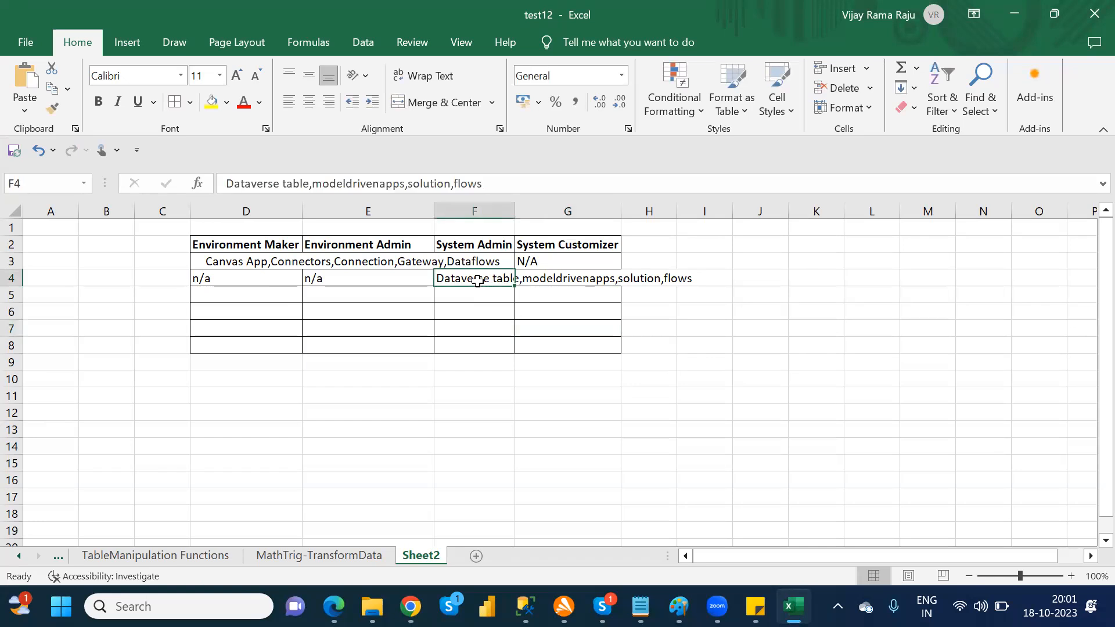
pyautogui.moveTo(522, 274); pyautogui.dragTo(522, 274)
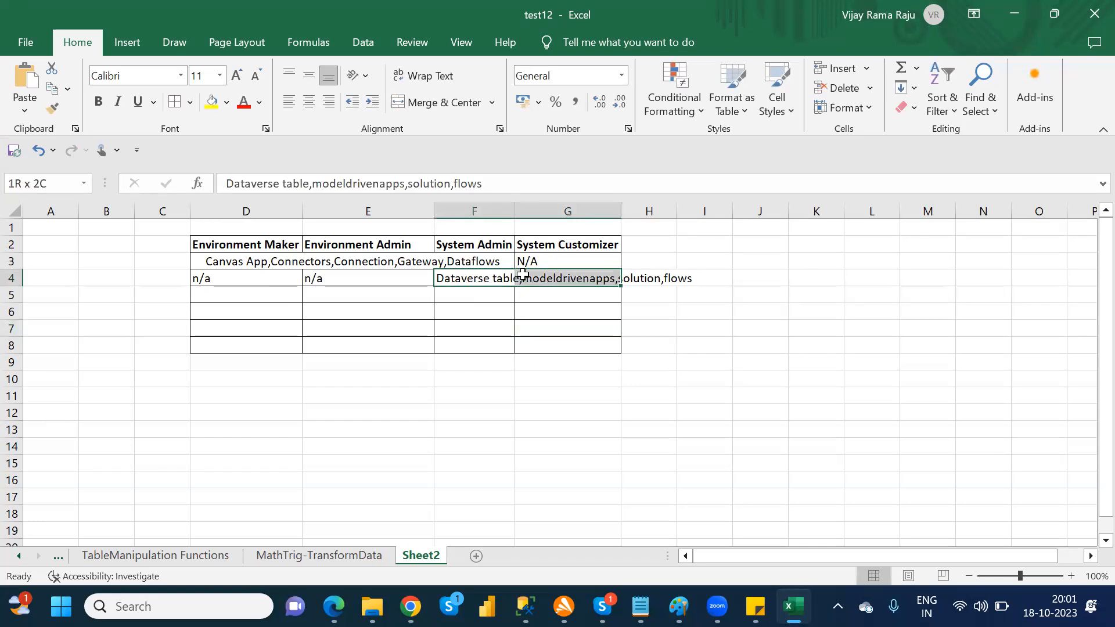
pyautogui.click(440, 107)
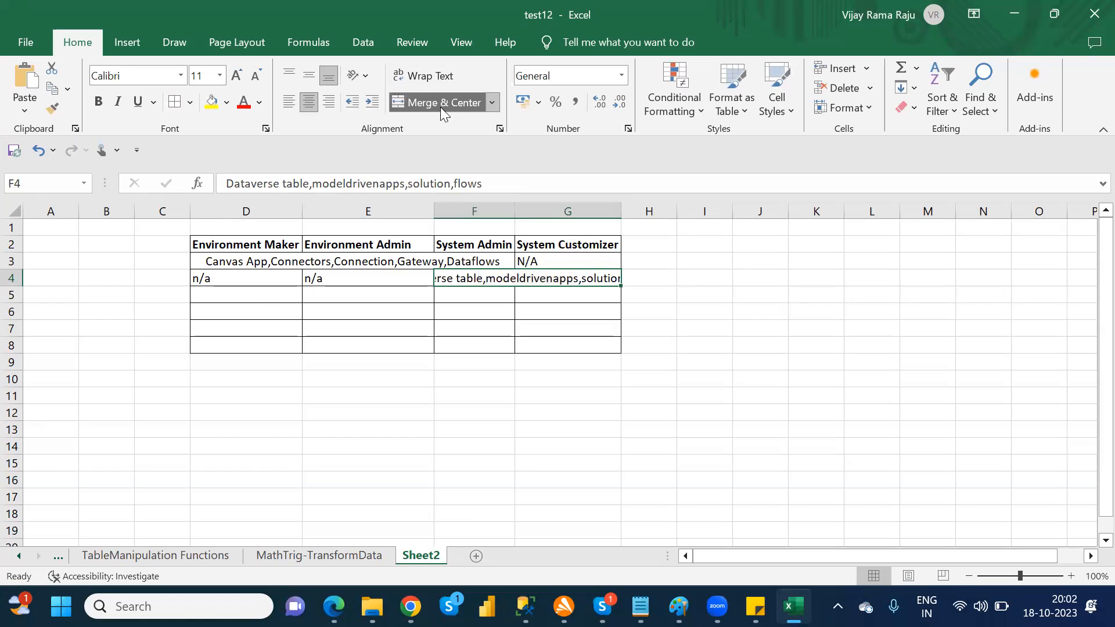
pyautogui.click(635, 342)
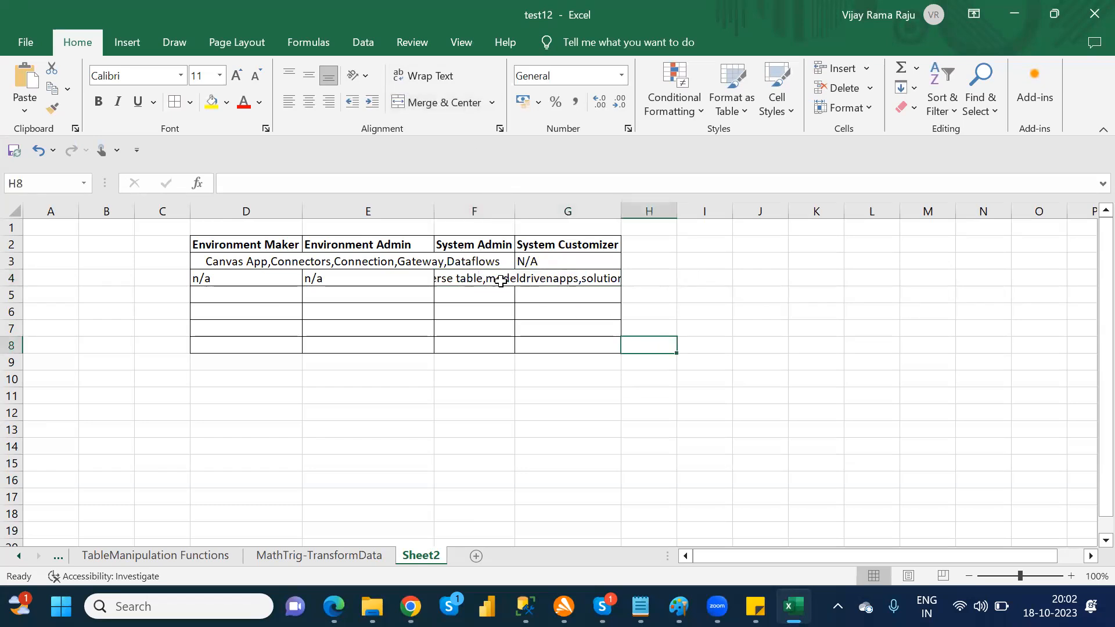
pyautogui.click(502, 283)
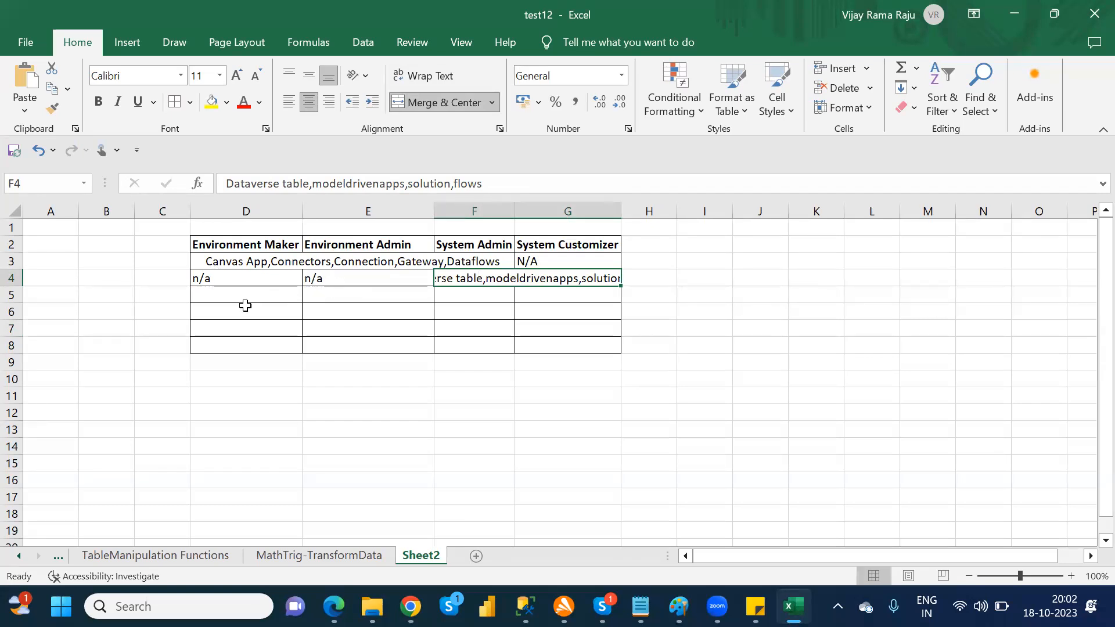
# Step: Enter "Access all data" under System Admin in cell F5
pyautogui.click(469, 293)
pyautogui.write('Acc')
pyautogui.write('ess')
pyautogui.write(' ;;')
pyautogui.press('BackSpace')
pyautogui.press('BackSpace')
pyautogui.write('a;')
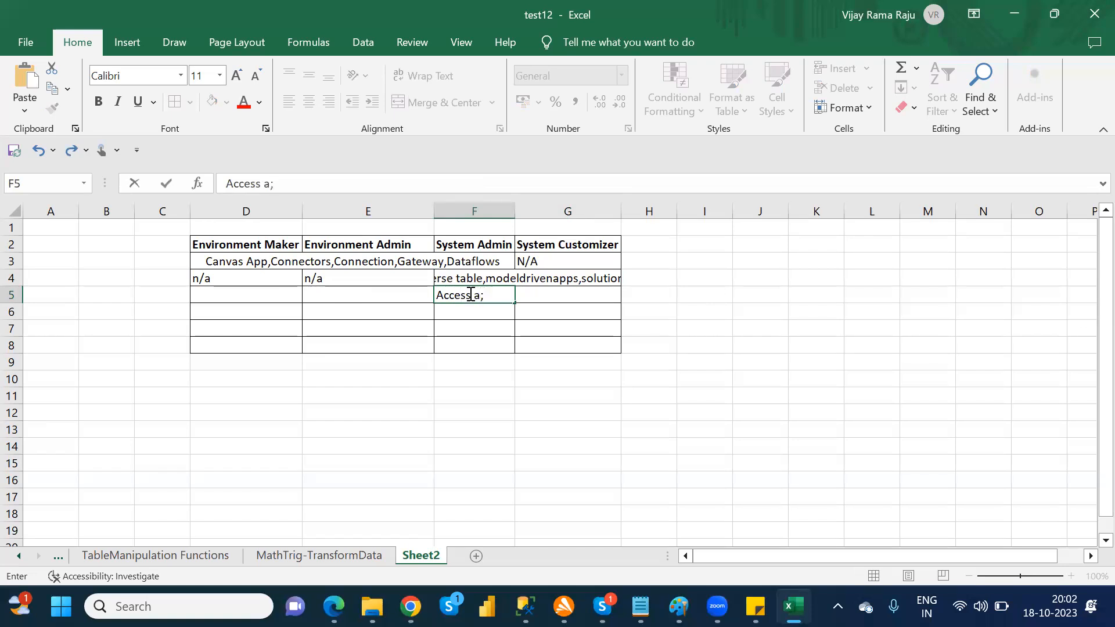
pyautogui.press('BackSpace')
pyautogui.write('ll data')
pyautogui.press('Tab')
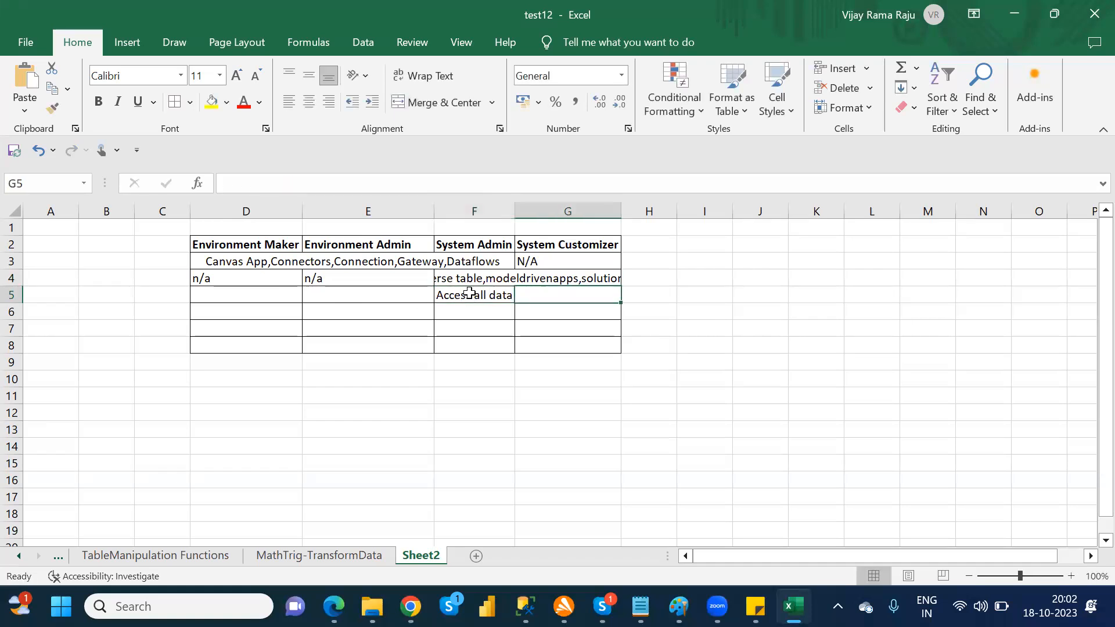
# Step: Enter "access to their own data only" under System Customizer in cell G5
pyautogui.write('access to ')
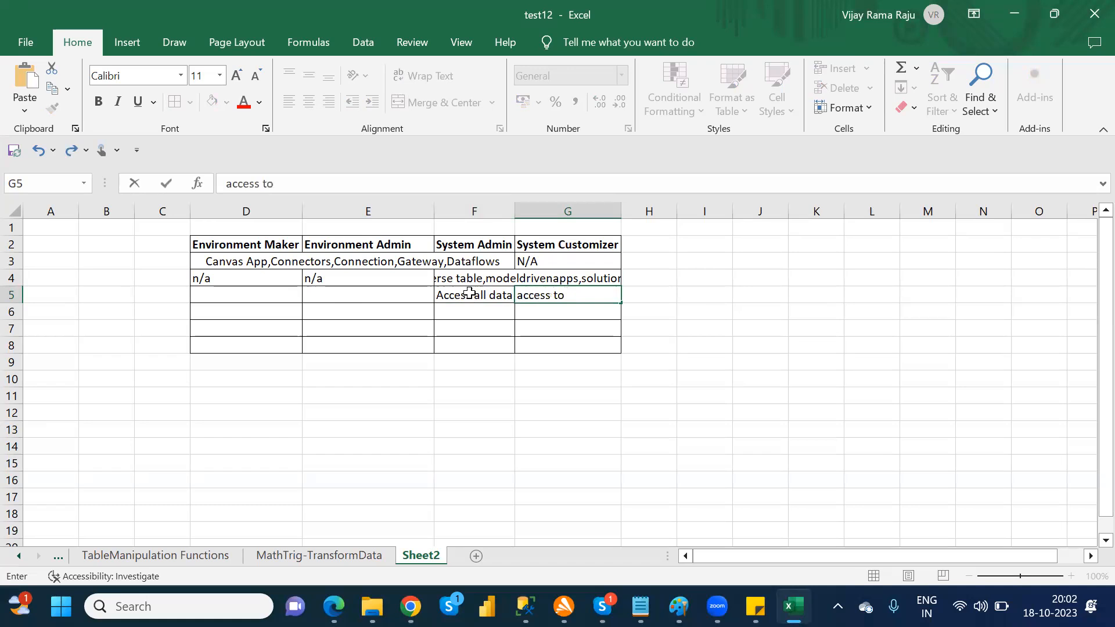
pyautogui.write('their own data only')
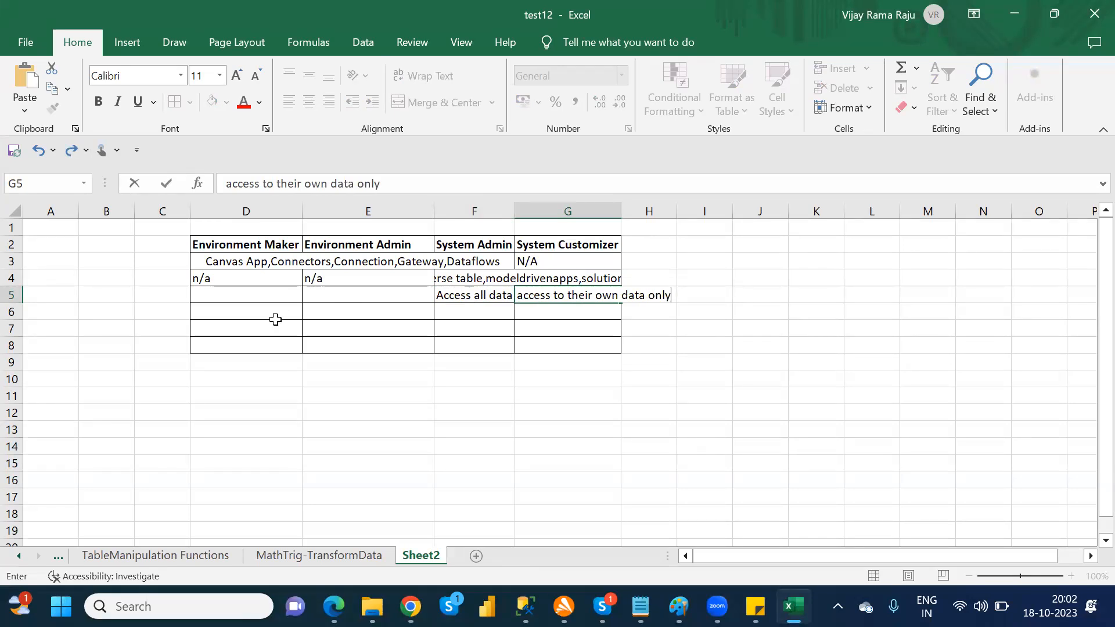
# Step: Enter "No Access to the data" under Environment Maker in cell D5
pyautogui.click(248, 294)
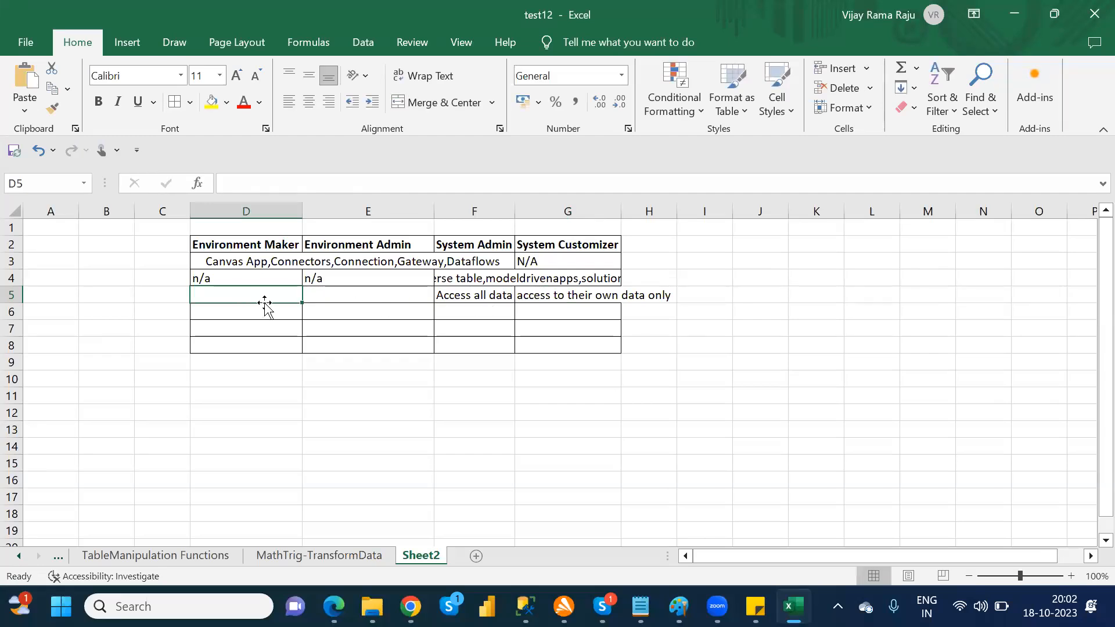
pyautogui.write('No')
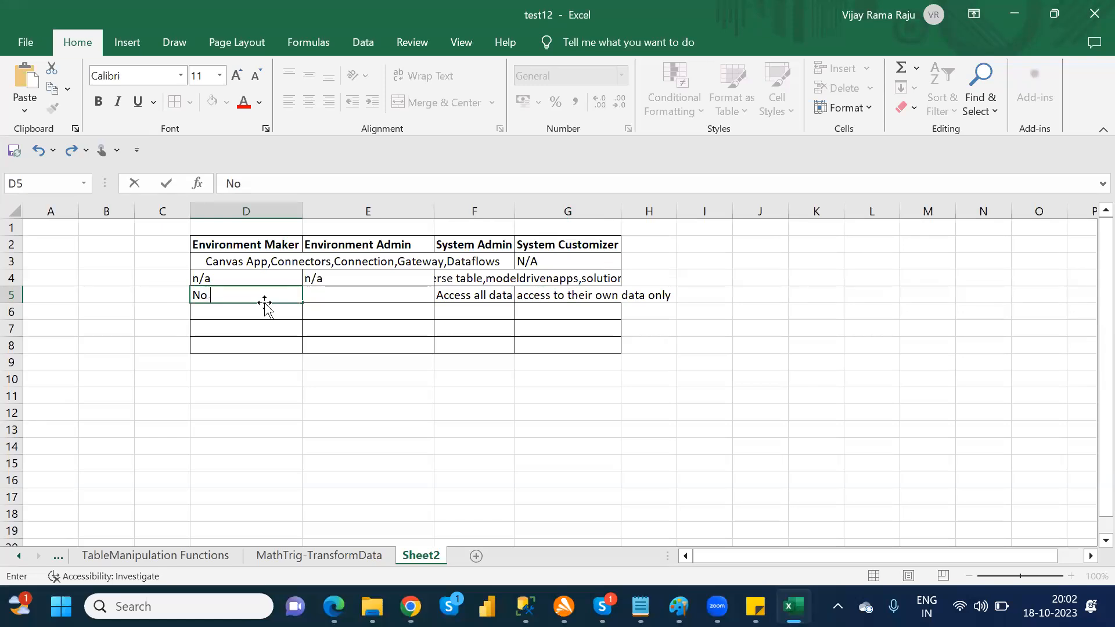
pyautogui.write(' Access to the data')
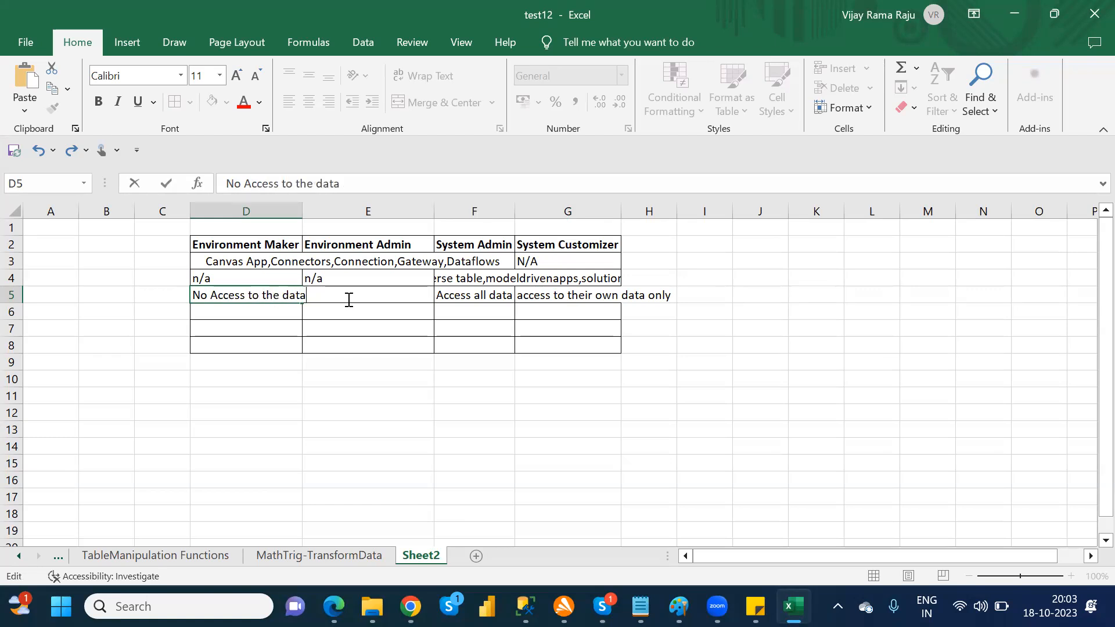
pyautogui.click(368, 358)
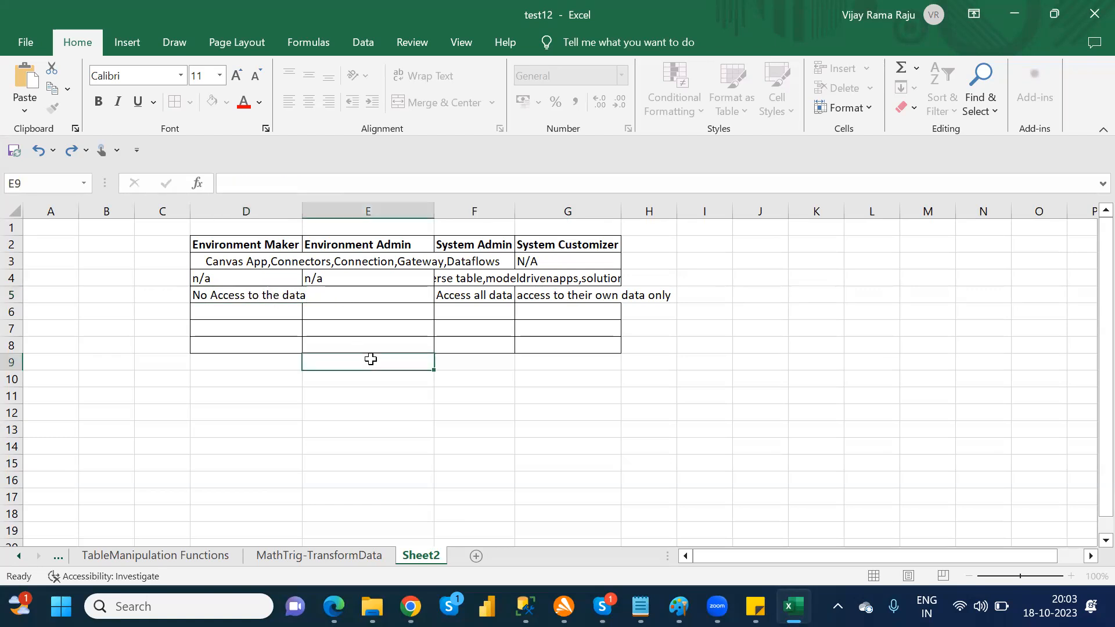
# Step: Merge and center cells D5:E5 so the no-access entry spans both environment roles
pyautogui.click(284, 295)
pyautogui.hotkey('shift', 'Right')
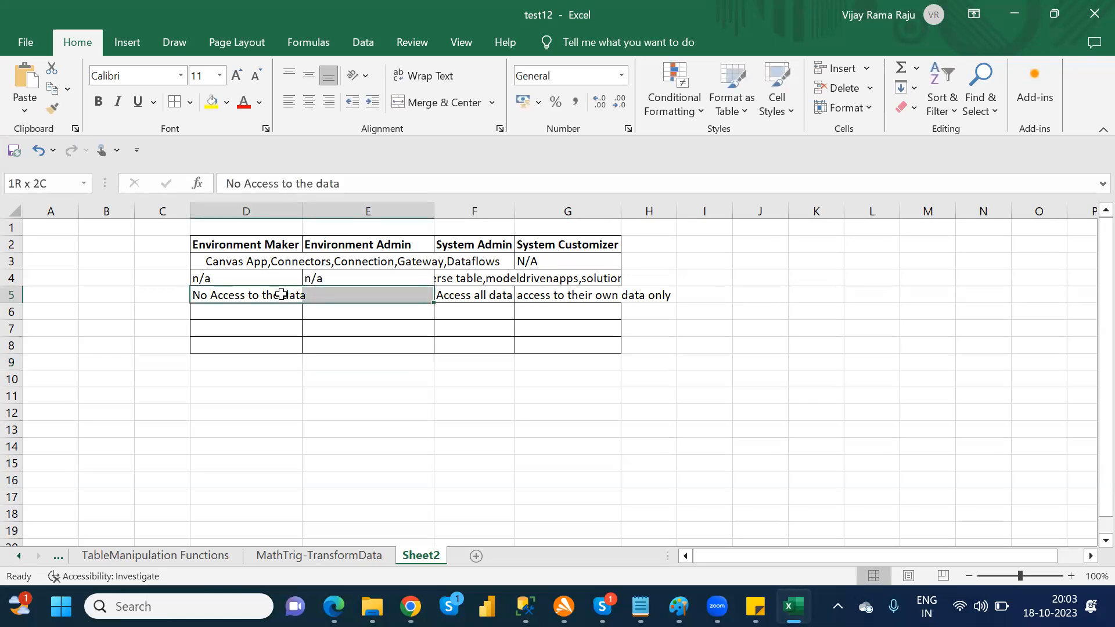
pyautogui.click(444, 103)
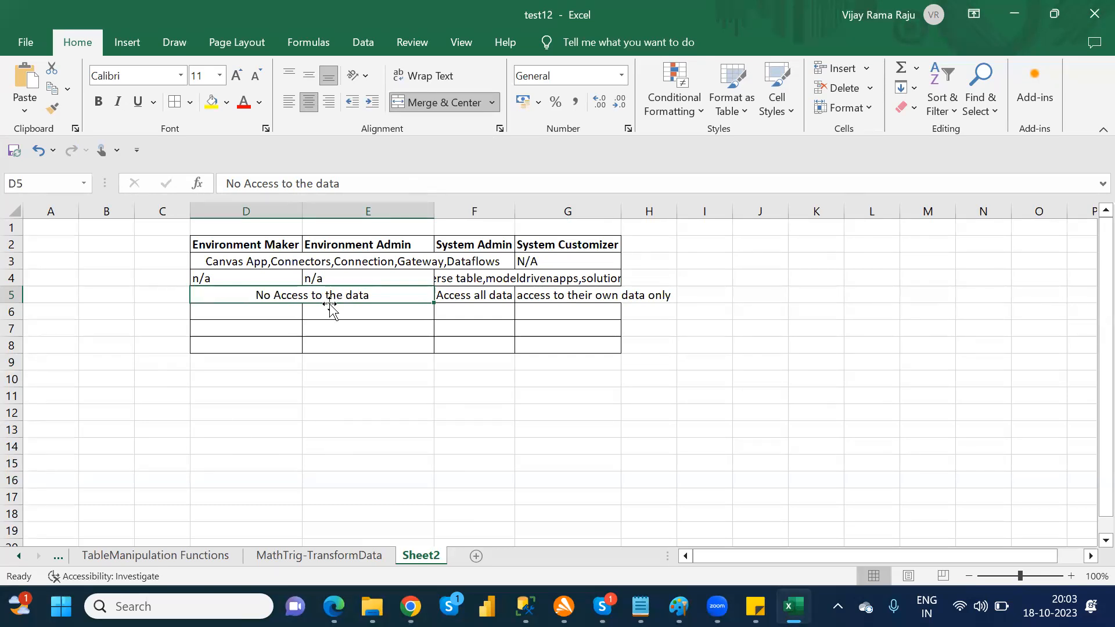
pyautogui.click(229, 274)
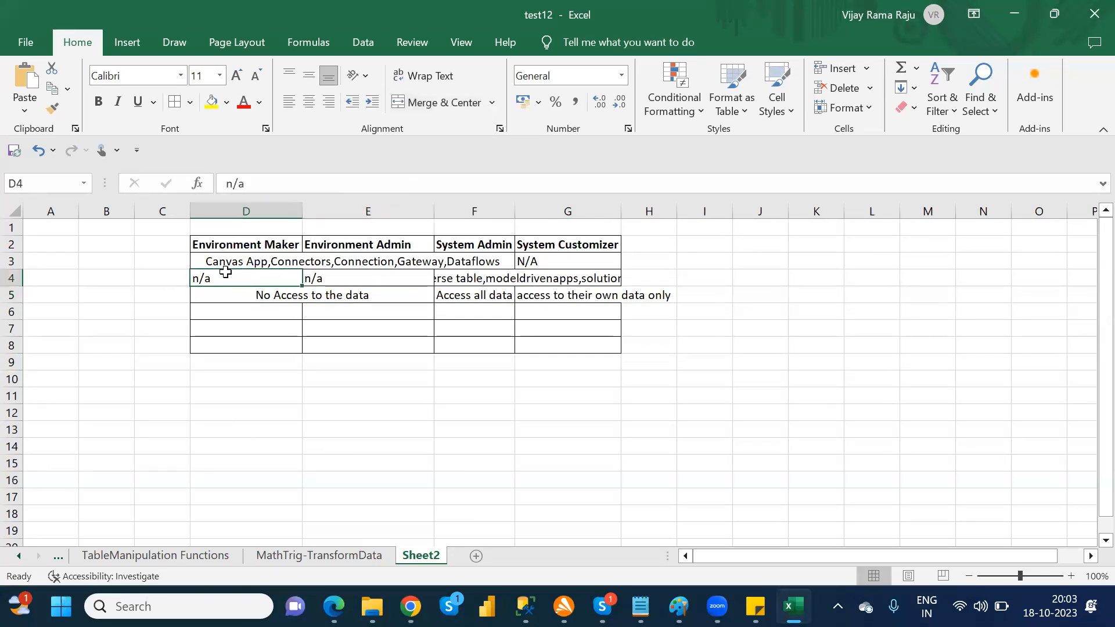
pyautogui.moveTo(210, 248); pyautogui.dragTo(515, 293)
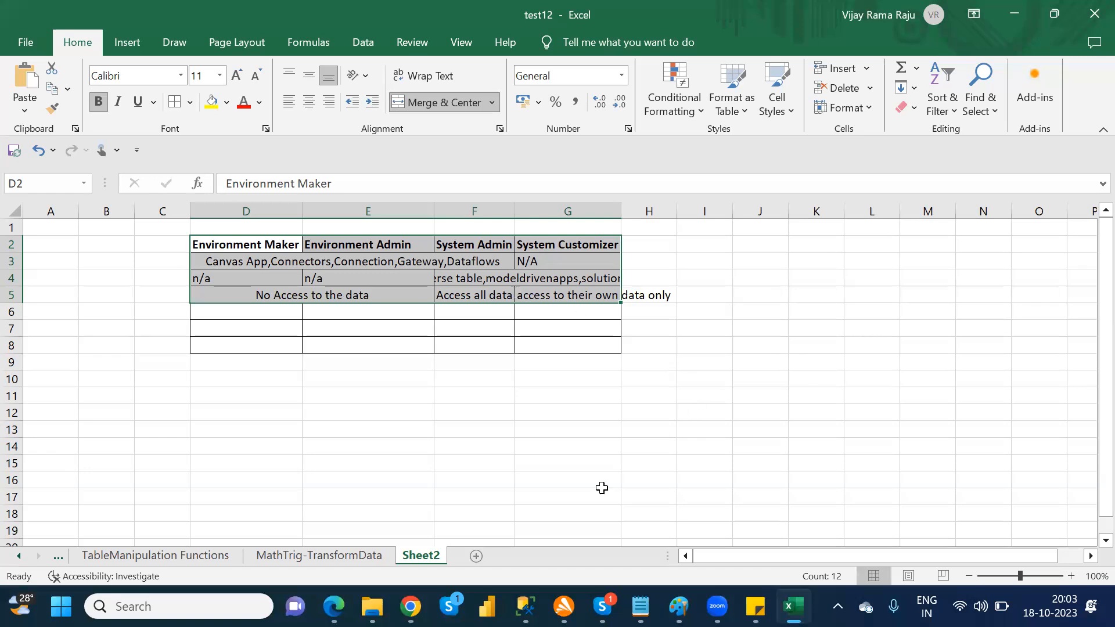
# Step: Switch to the Security Roles page in Chrome, start a new security role and set its role name to "NewRole"
pyautogui.click(410, 606)
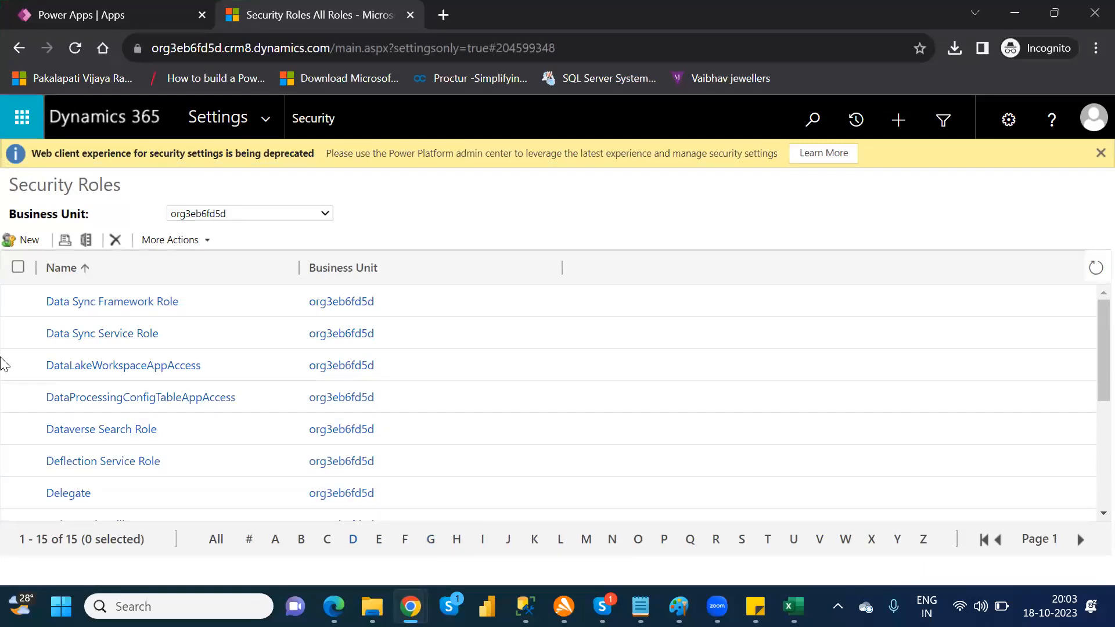
pyautogui.click(28, 241)
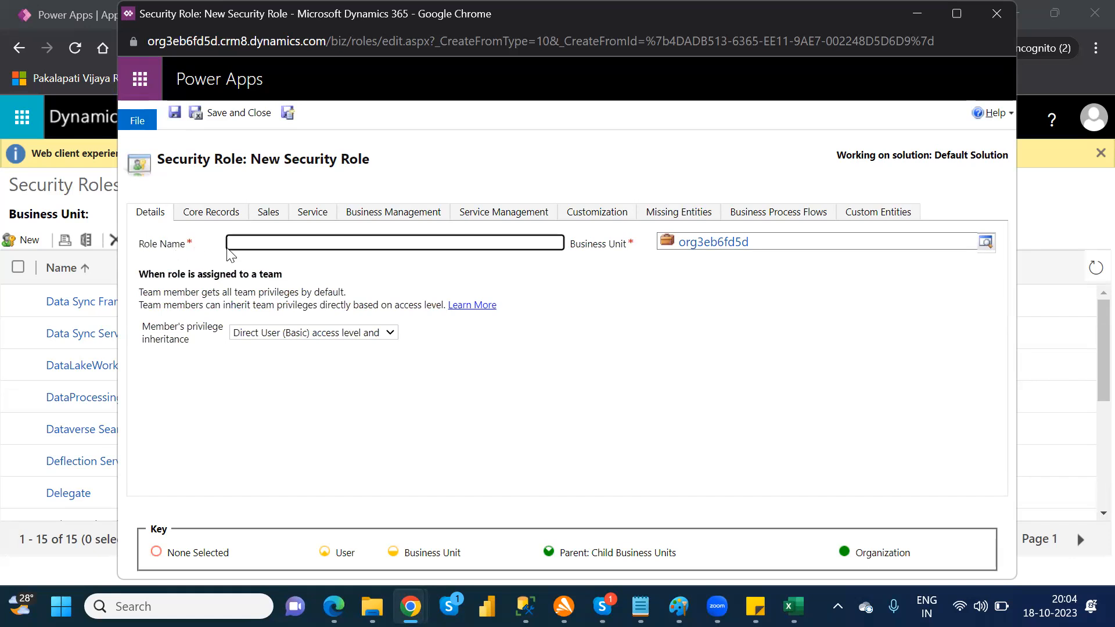
pyautogui.write('NewRole')
pyautogui.press('BackSpace')
pyautogui.press('BackSpace')
pyautogui.press('BackSpace')
pyautogui.write('ole')
# Step: In the new role's core records, grant User-level Create and Read privileges on the Account table
pyautogui.click(197, 220)
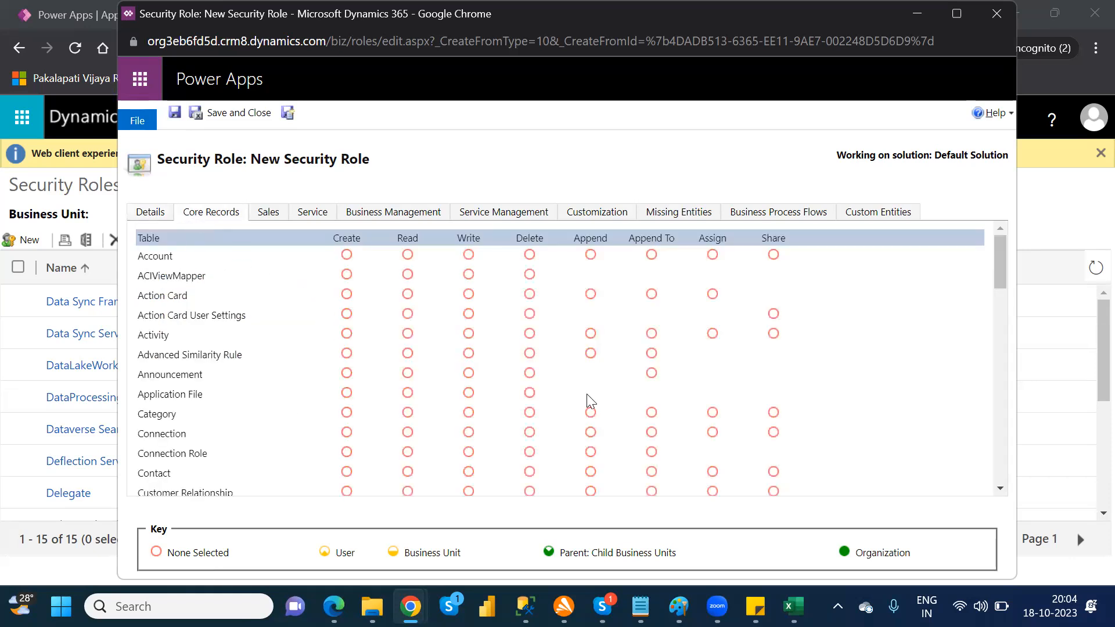
pyautogui.moveTo(1001, 275); pyautogui.dragTo(1007, 295)
pyautogui.moveTo(1017, 335); pyautogui.dragTo(1035, 243)
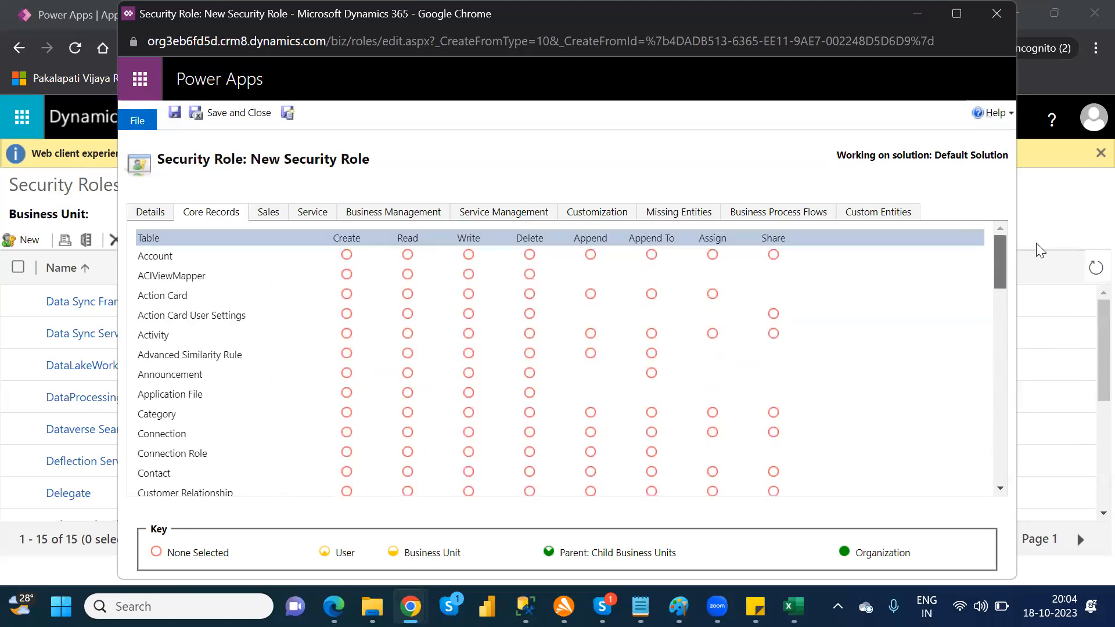
pyautogui.click(347, 255)
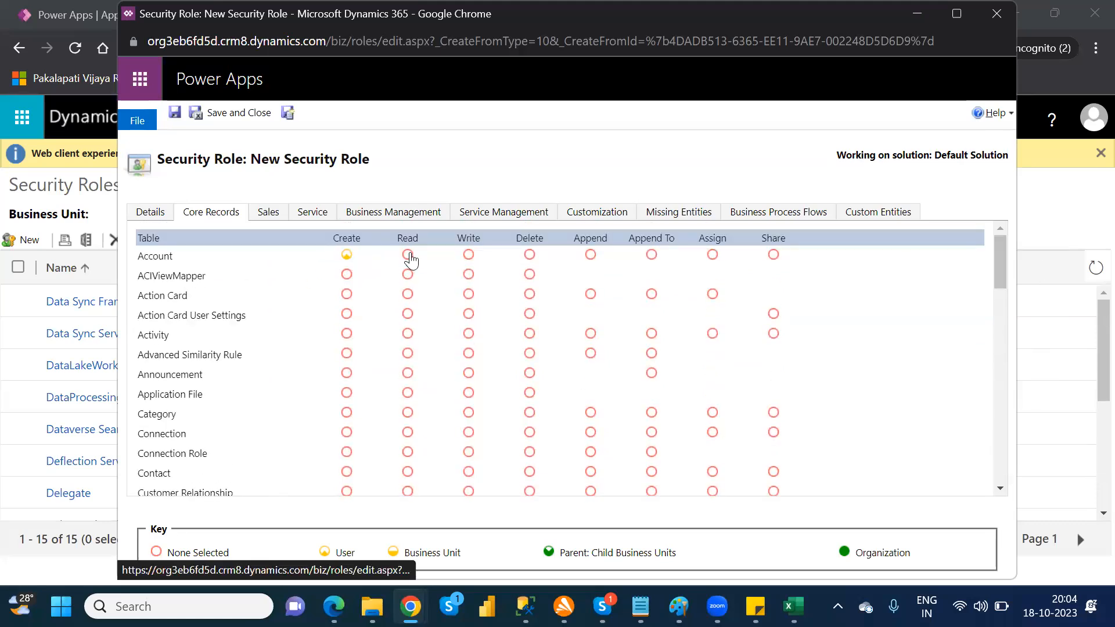
pyautogui.click(409, 256)
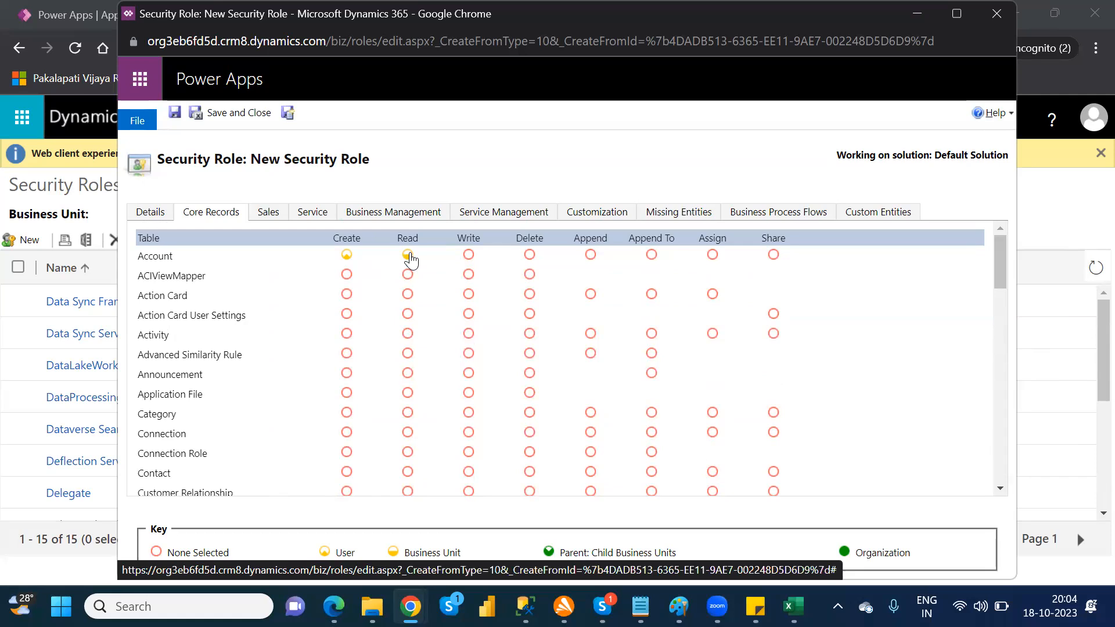
# Step: Raise the Account table's Read and Create privileges to Organization level and grant Organization-level Create on ACIViewMapper
pyautogui.click(408, 256)
pyautogui.click(409, 256)
pyautogui.click(408, 255)
pyautogui.click(347, 255)
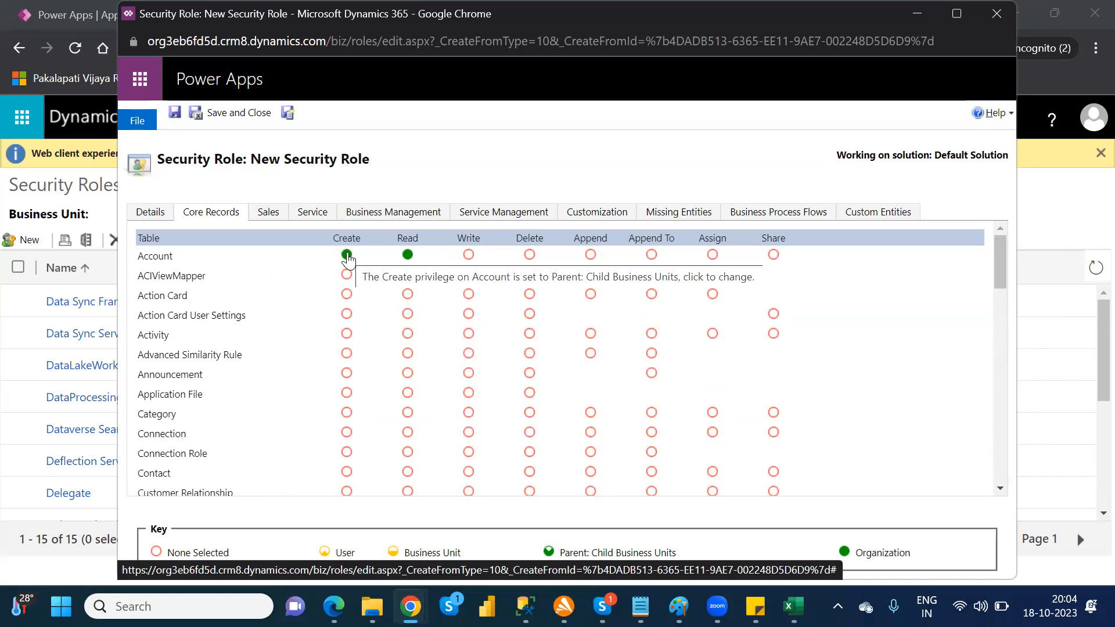
pyautogui.click(348, 255)
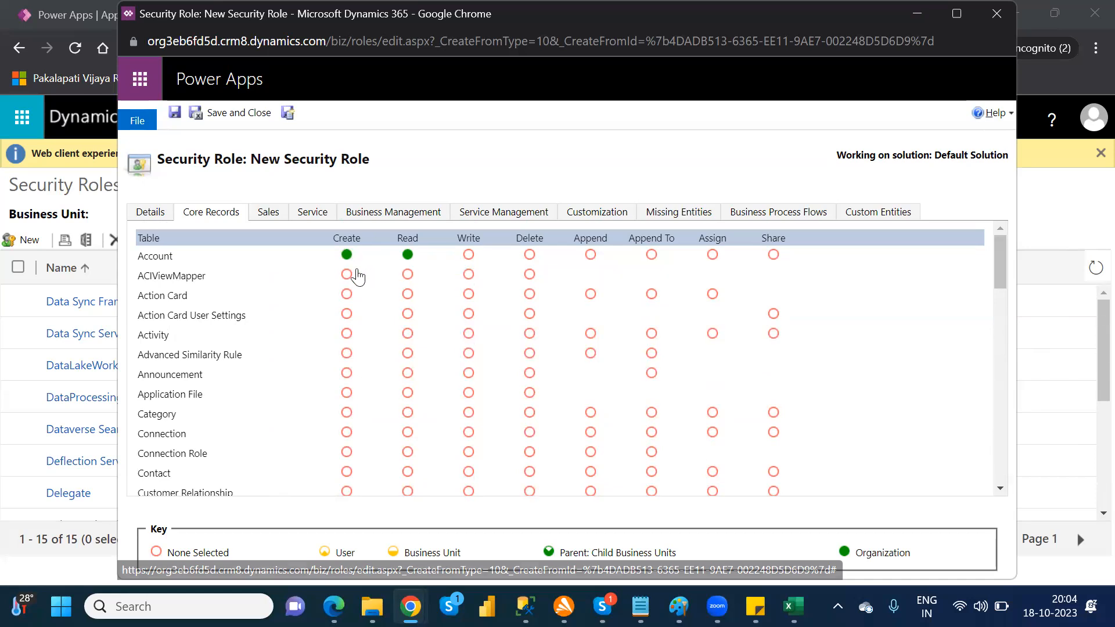
pyautogui.click(348, 275)
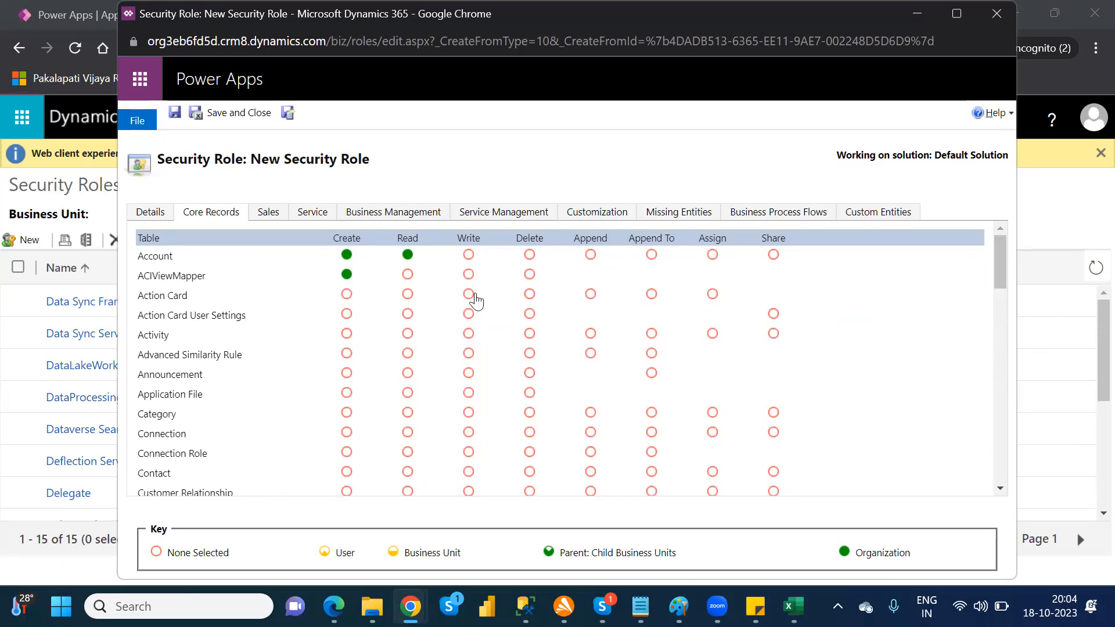
# Step: Grant Organization-level Write and Share privileges on the Account table
pyautogui.click(469, 255)
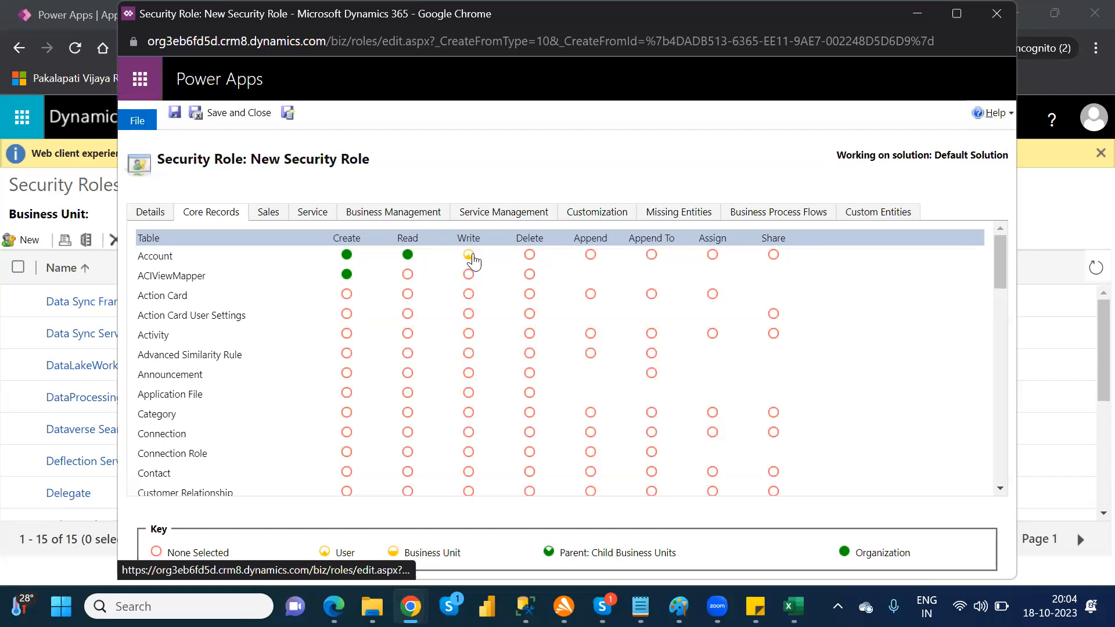
pyautogui.click(473, 259)
pyautogui.click(470, 259)
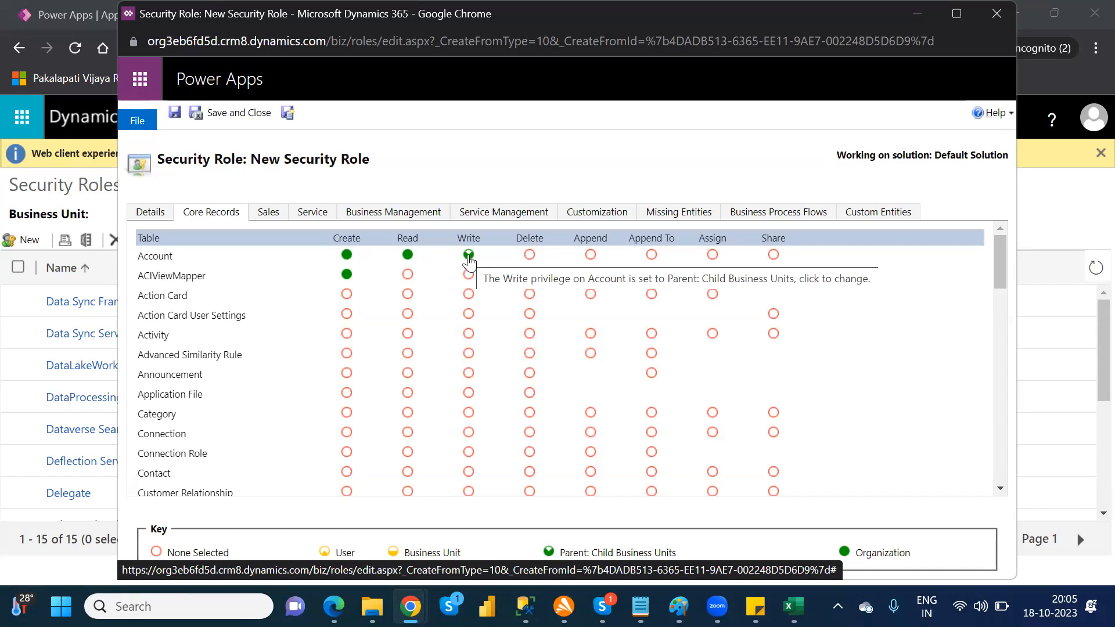
pyautogui.click(471, 258)
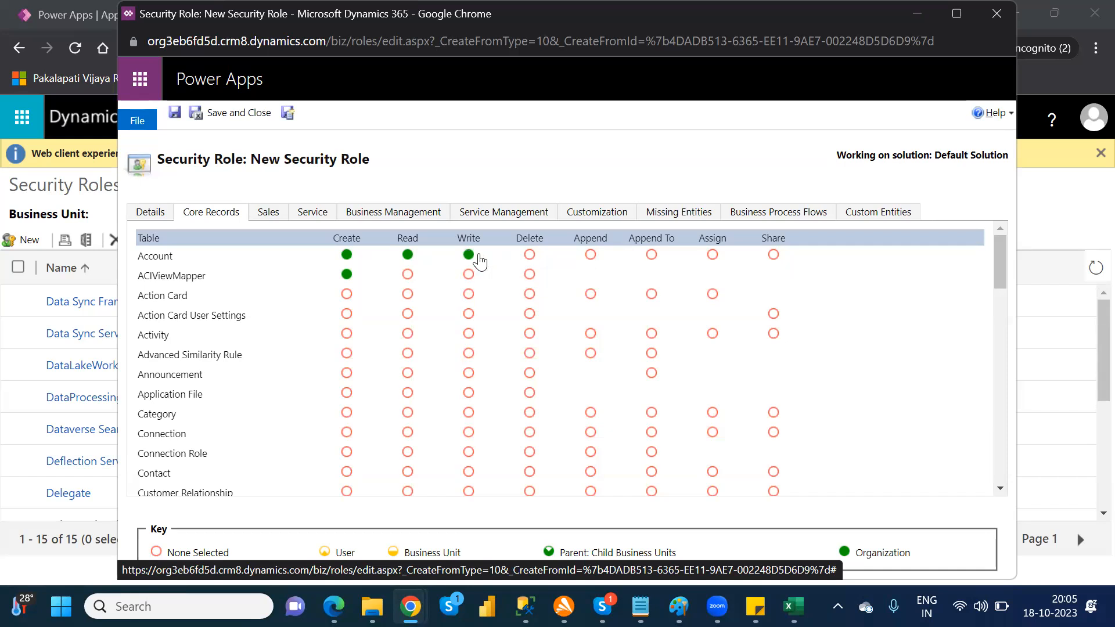
pyautogui.click(774, 257)
pyautogui.click(774, 258)
pyautogui.click(775, 257)
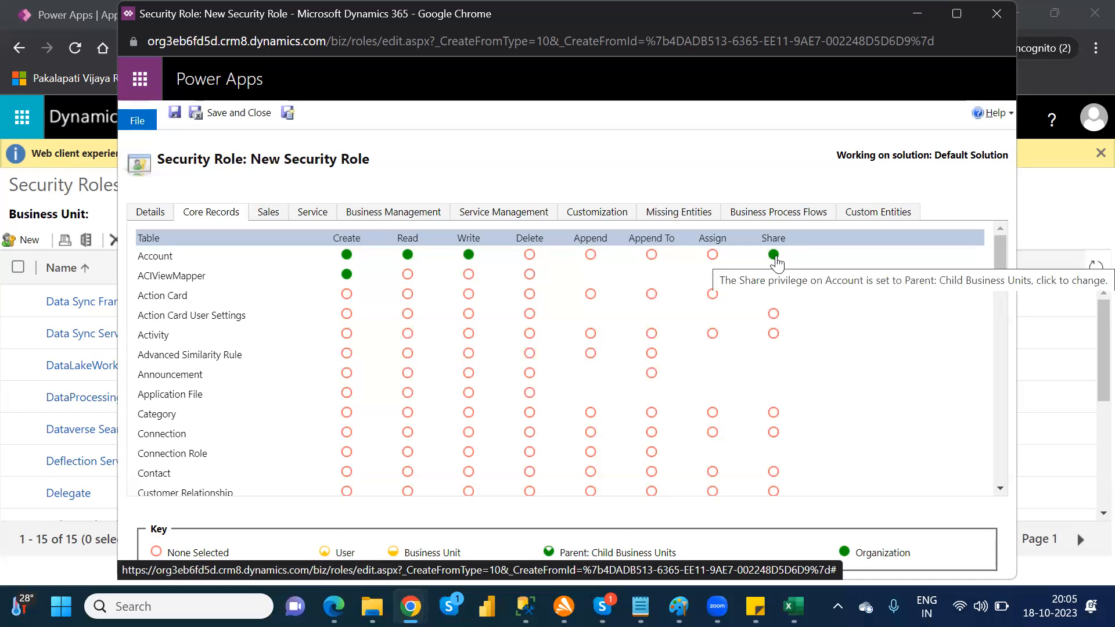
pyautogui.click(774, 257)
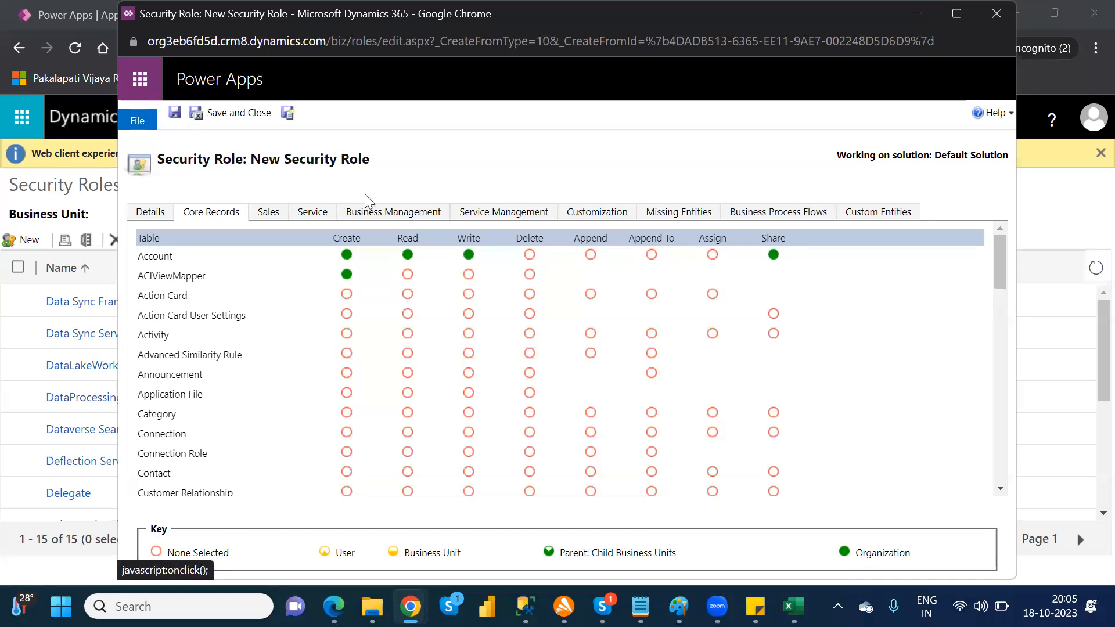
# Step: Set the role's member privilege inheritance to "Team privileges only", and save and close the role
pyautogui.click(603, 214)
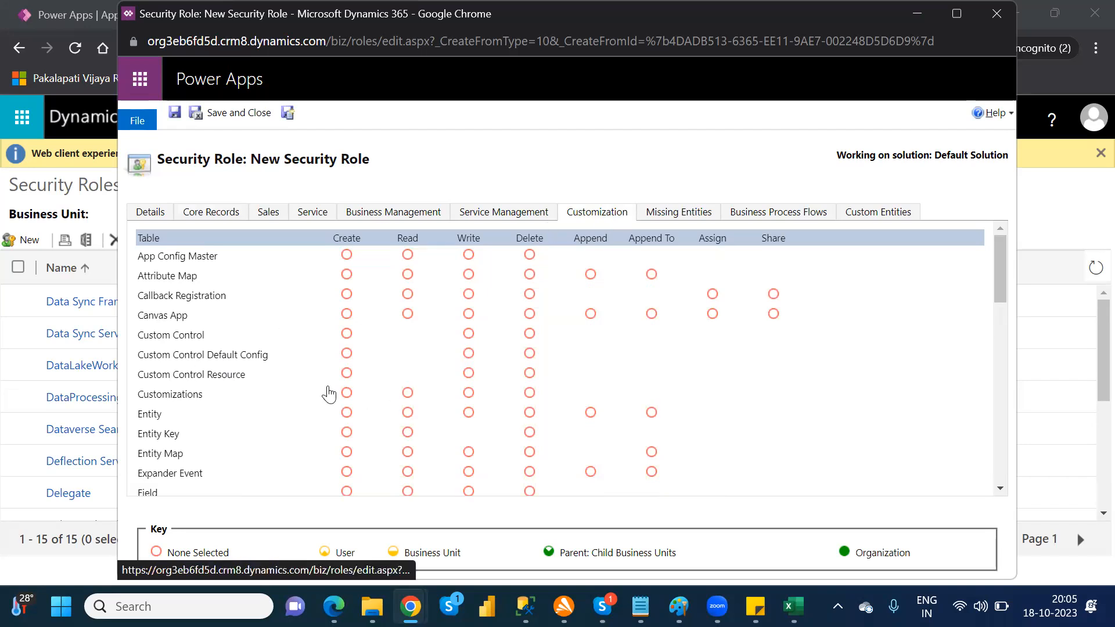
pyautogui.click(145, 212)
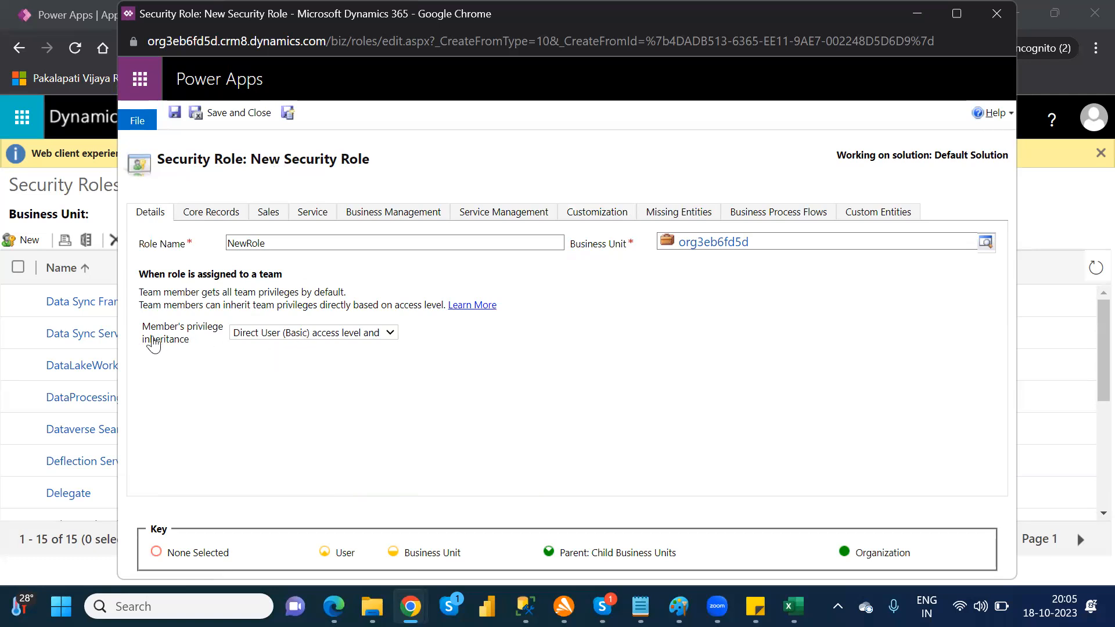
pyautogui.click(266, 340)
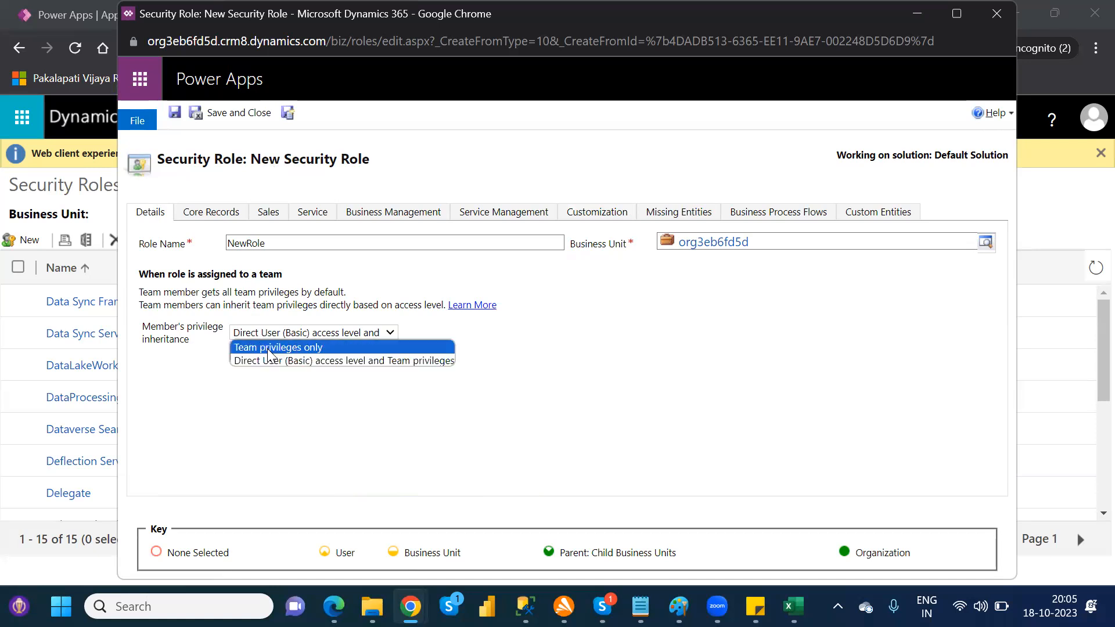
pyautogui.click(268, 349)
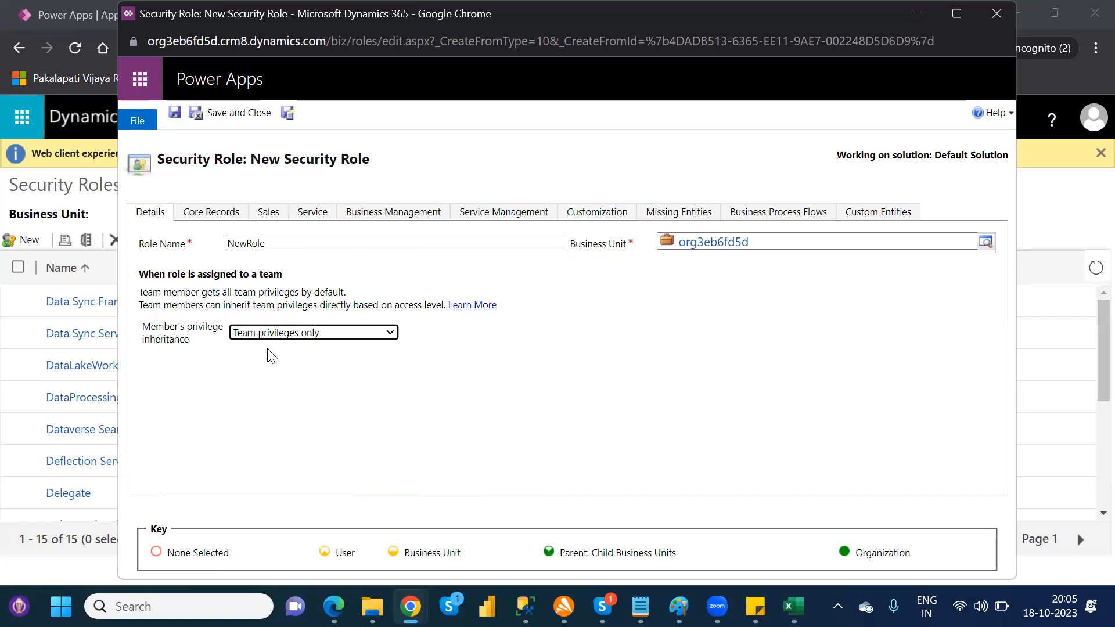
pyautogui.click(226, 113)
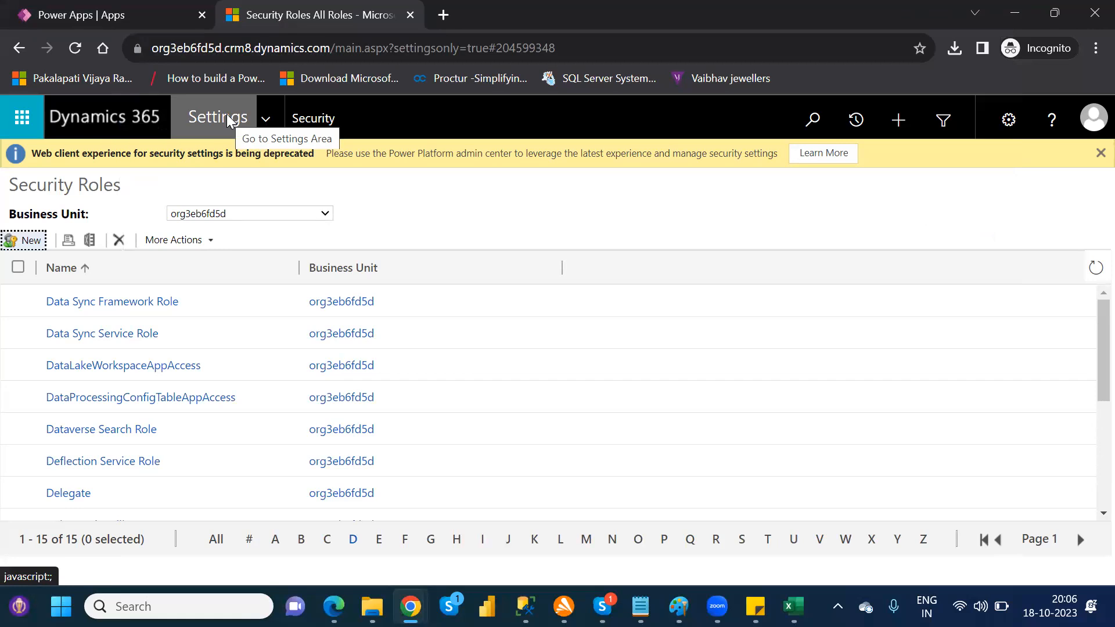
# Step: Review the member's privilege inheritance options in a blank new security role, close it unsaved and return to the Security settings page
pyautogui.click(23, 241)
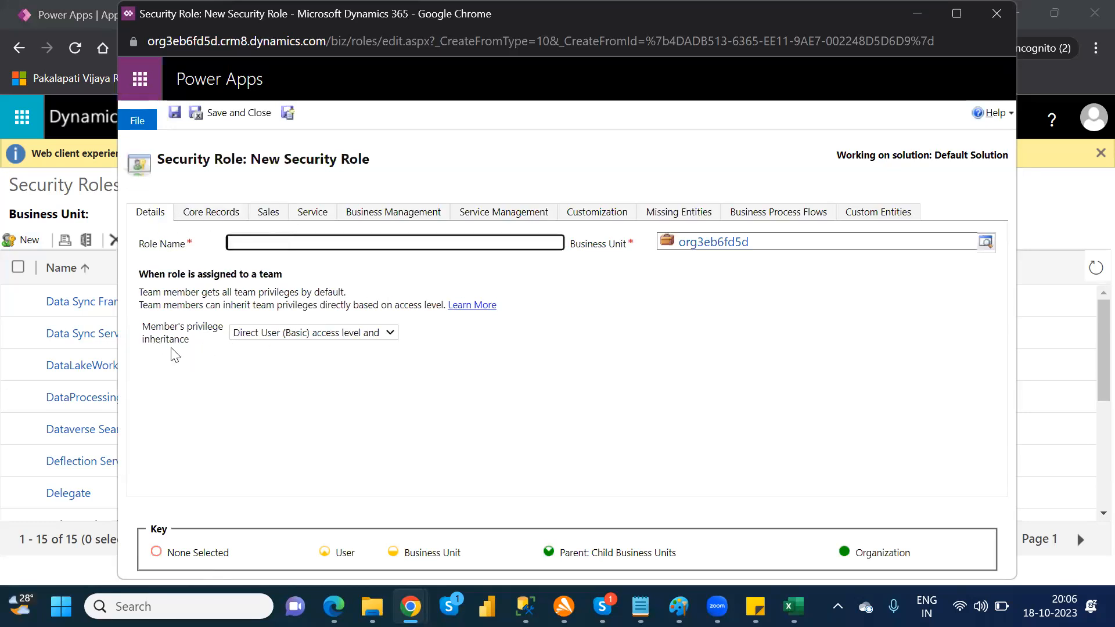
pyautogui.click(270, 335)
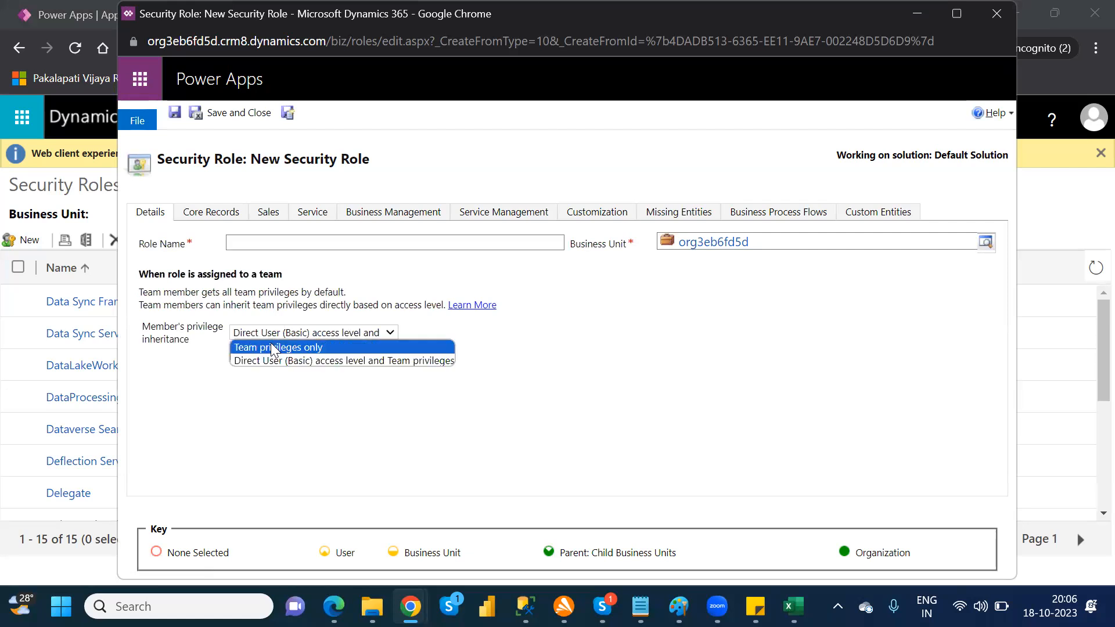
pyautogui.click(307, 440)
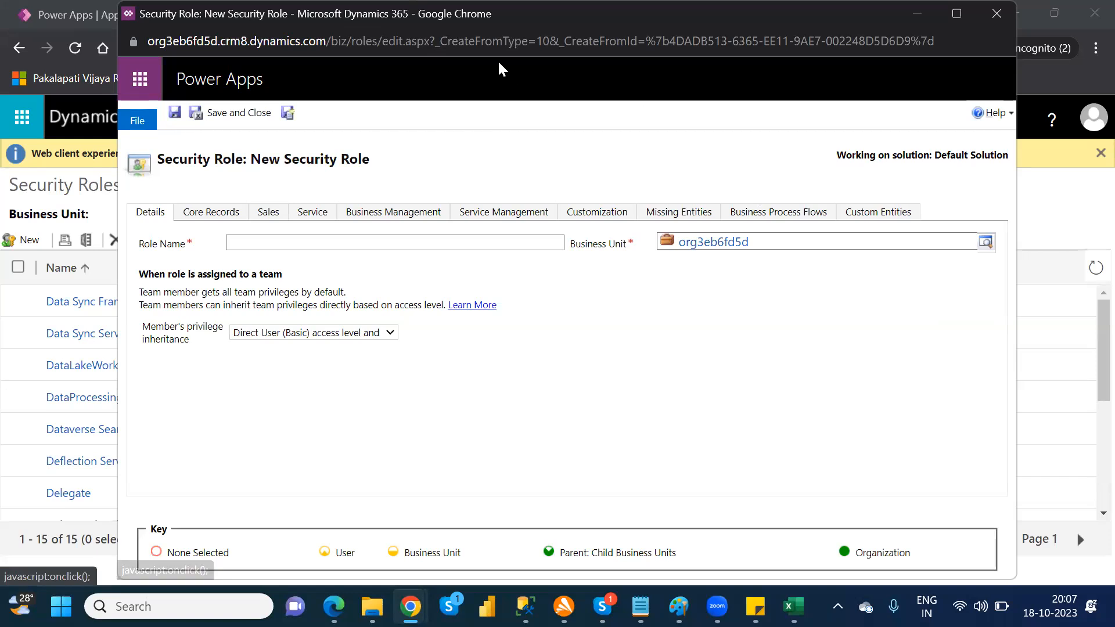
pyautogui.click(1001, 13)
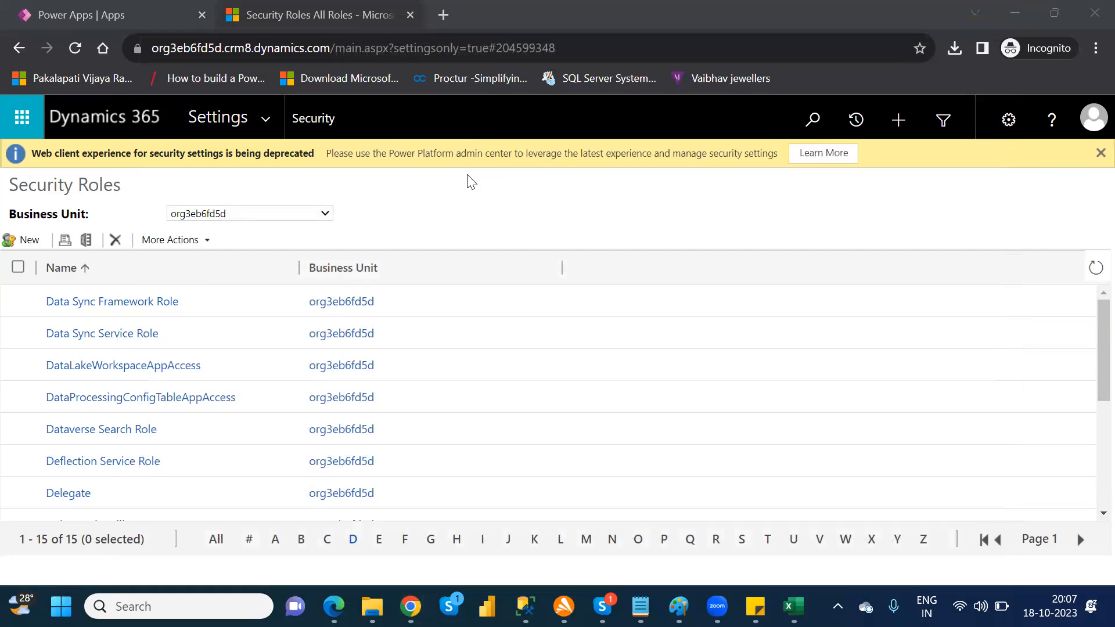
pyautogui.click(18, 51)
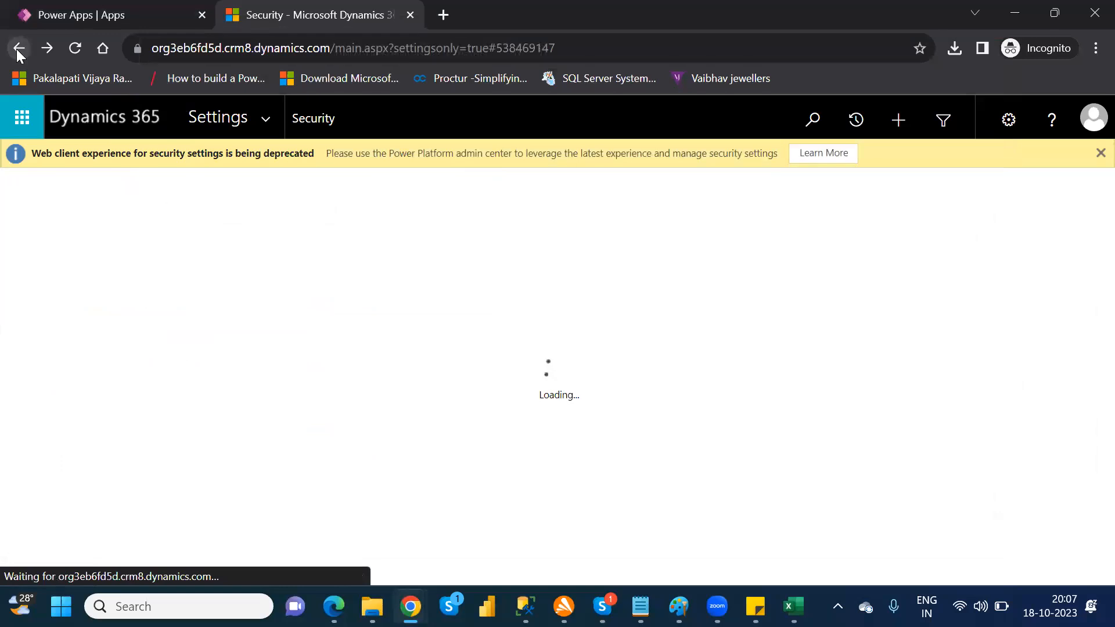
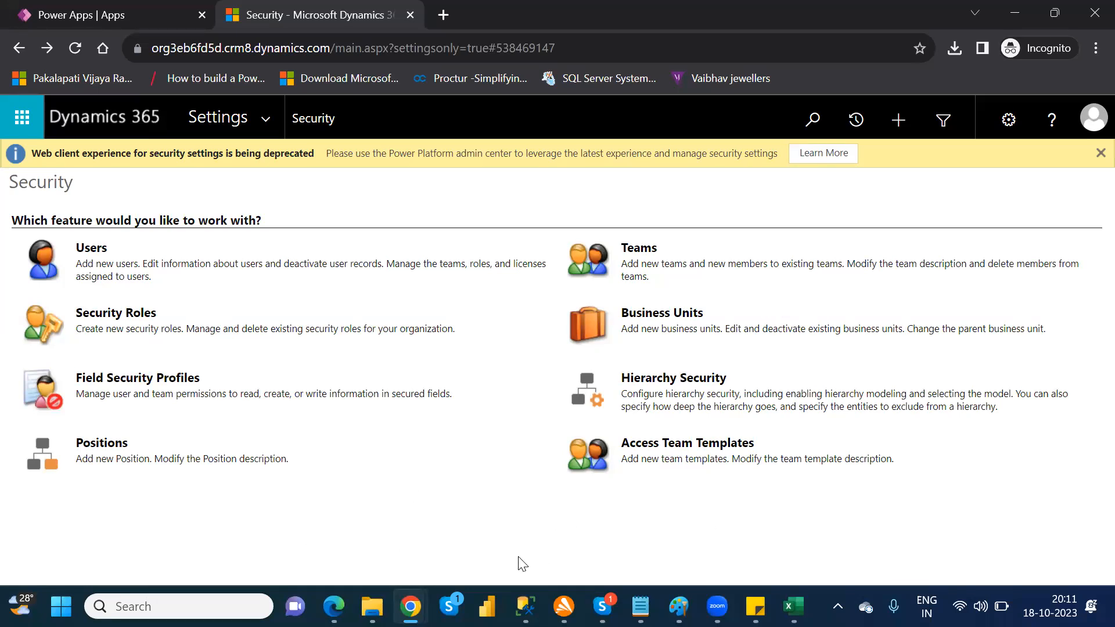
pyautogui.hotkey('alt', 'Tab')
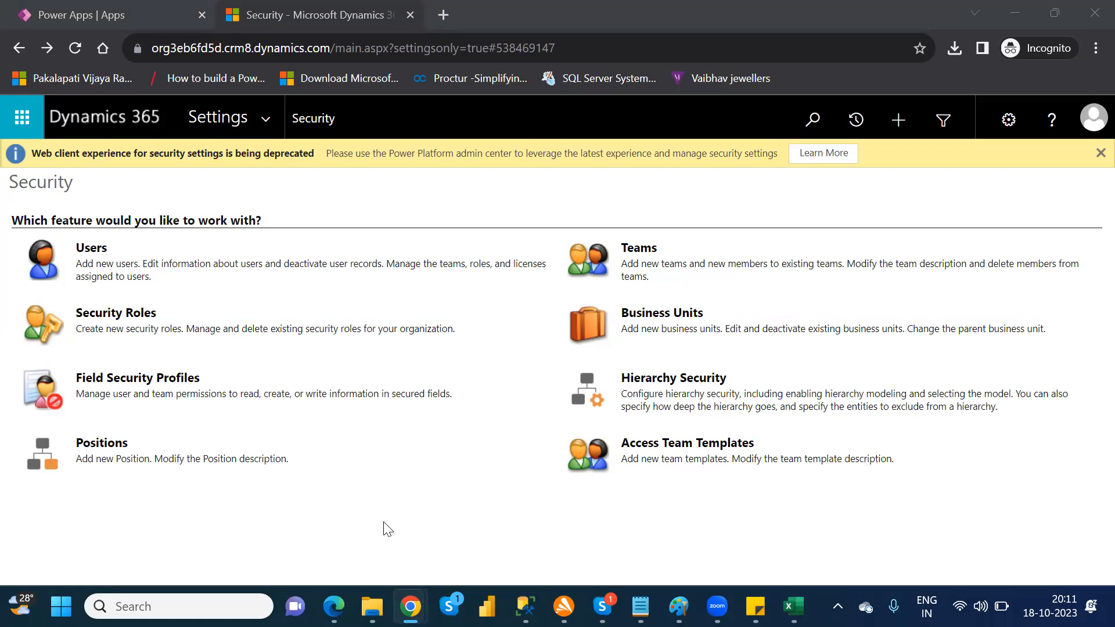
pyautogui.click(357, 511)
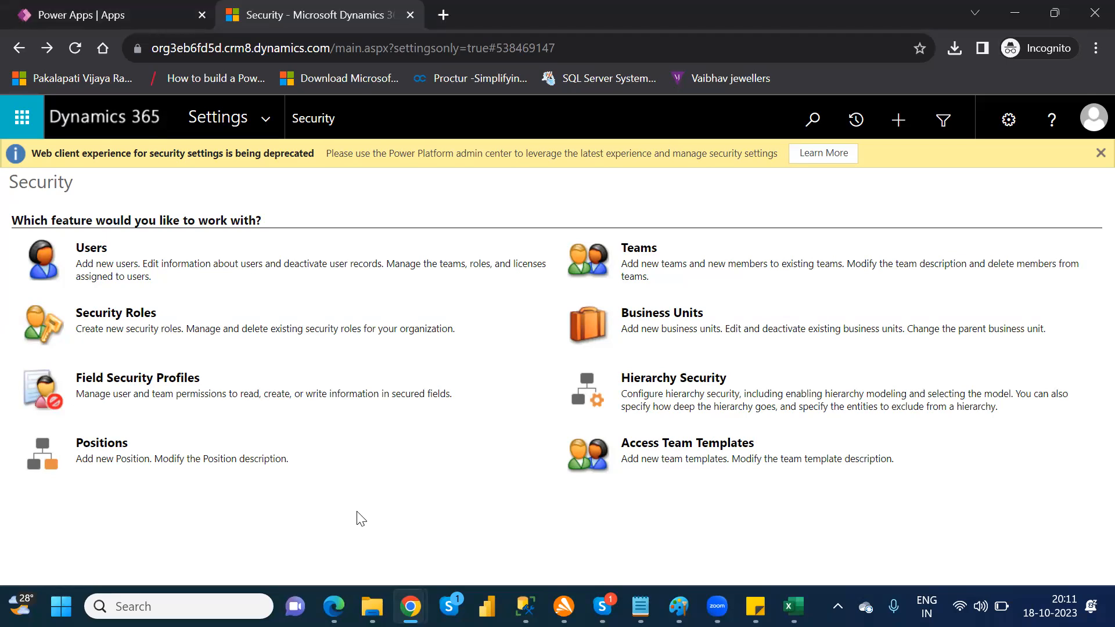